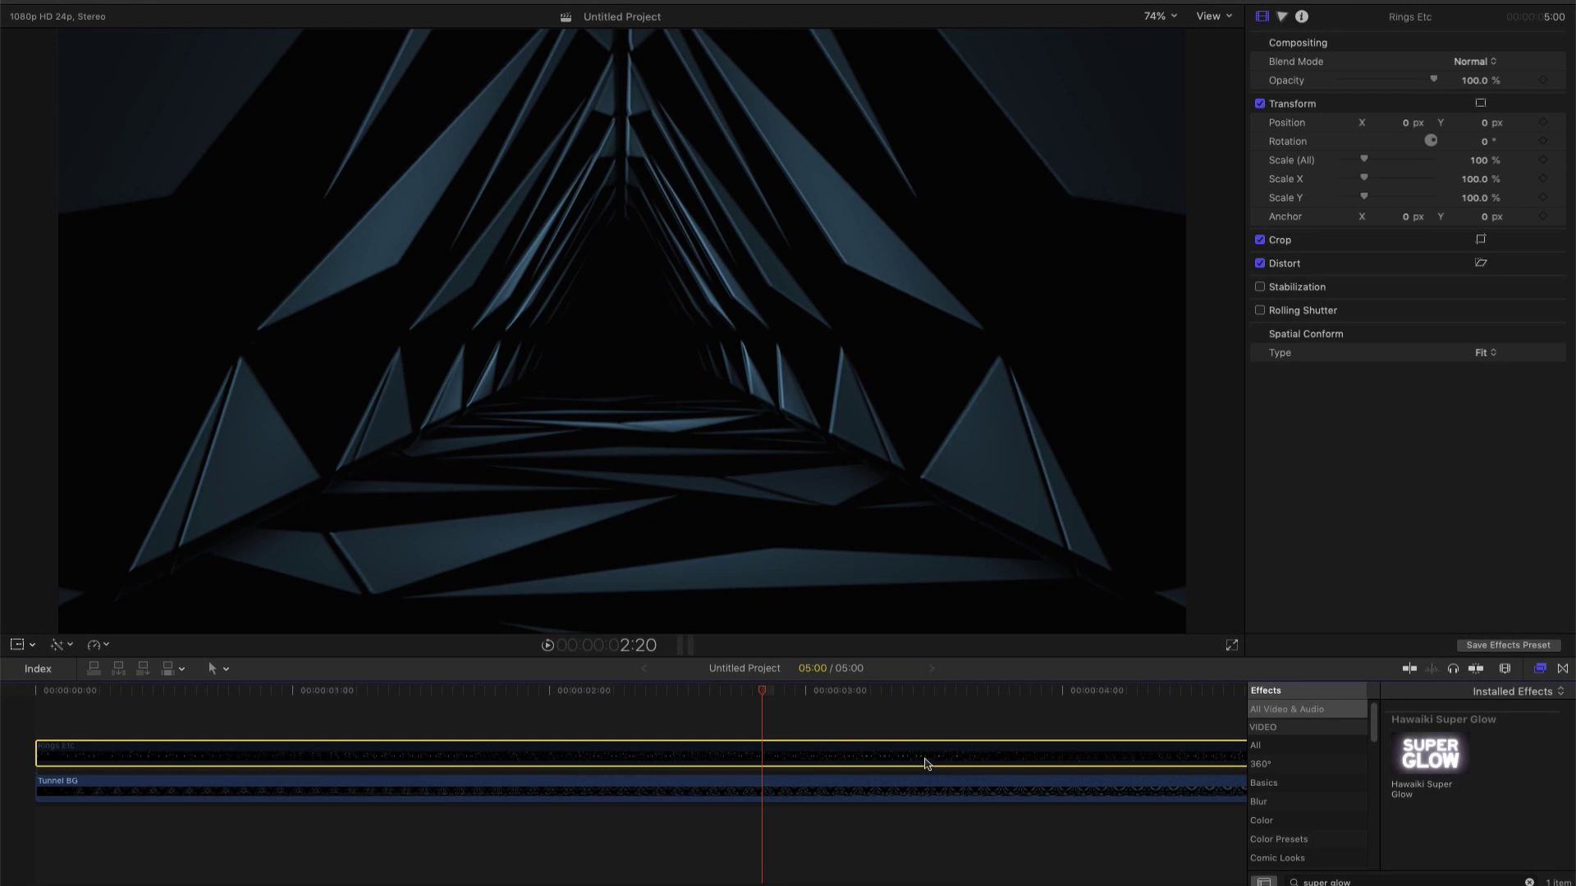
Re-enable the Rings Etc clip so its rings and text composite over Tunnel BG.
key("v")
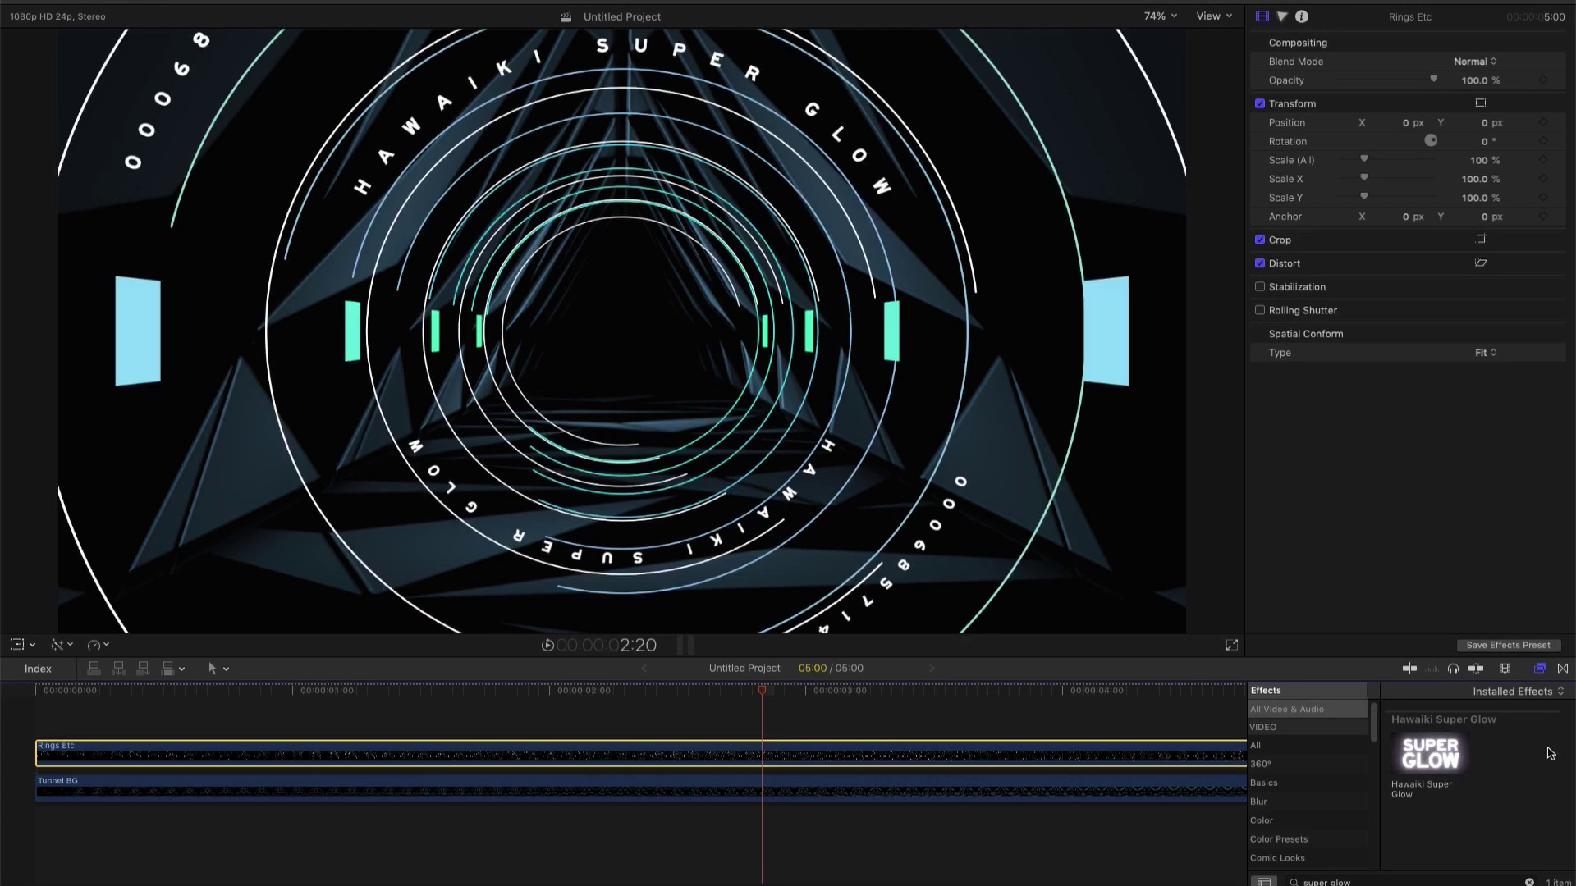
Apply Hawaiki Super Glow to Rings Etc and raise its Falloff to 2.14.
left_click(1437, 759)
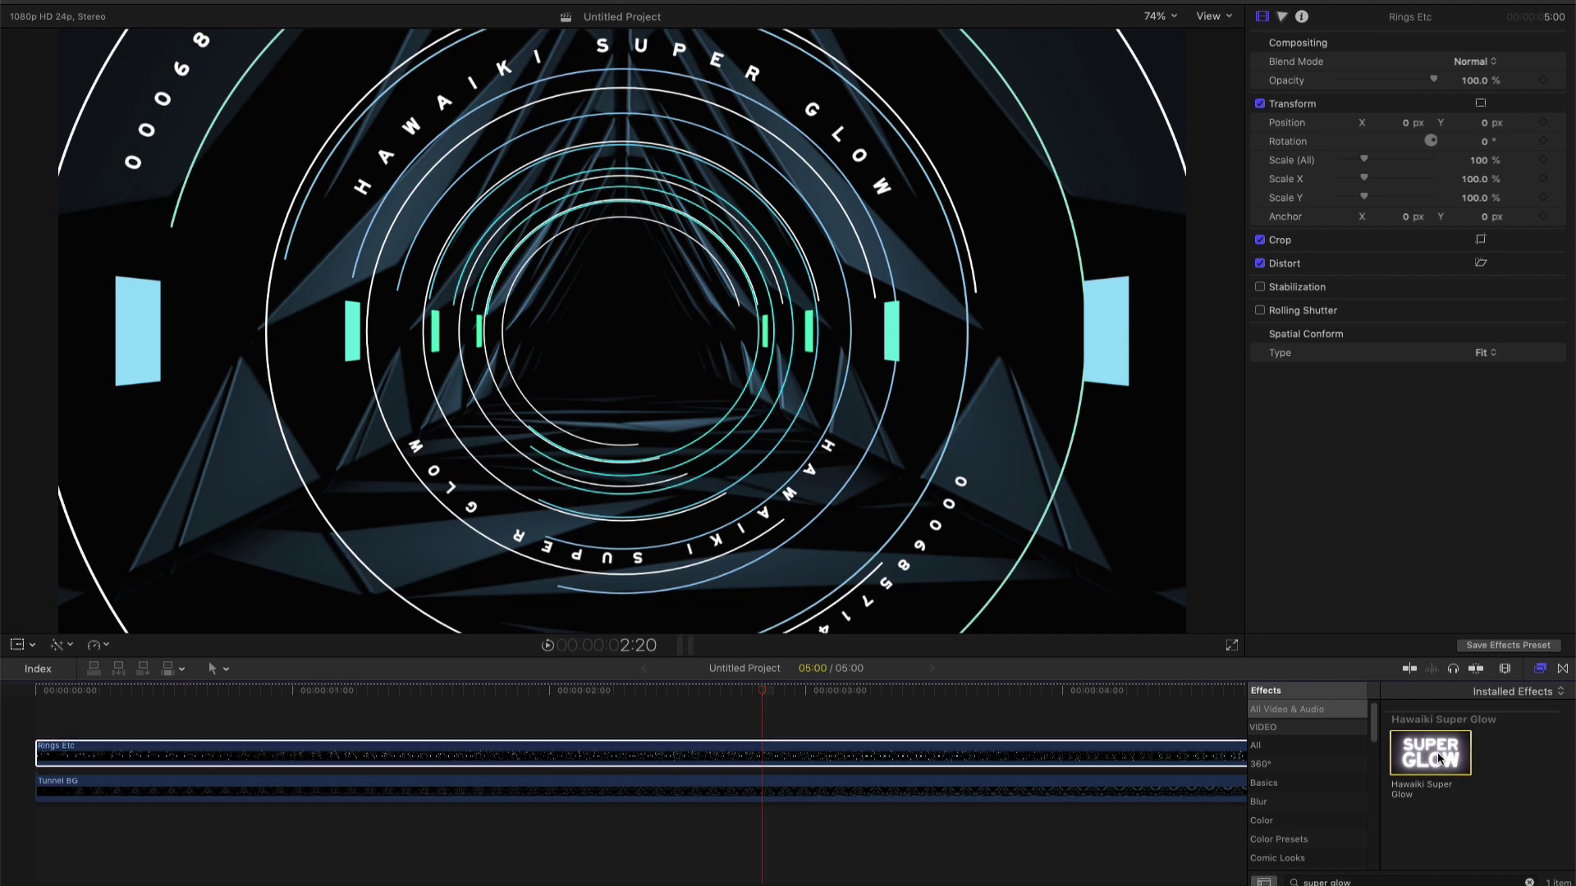
left_click_drag(1437, 759, 763, 758)
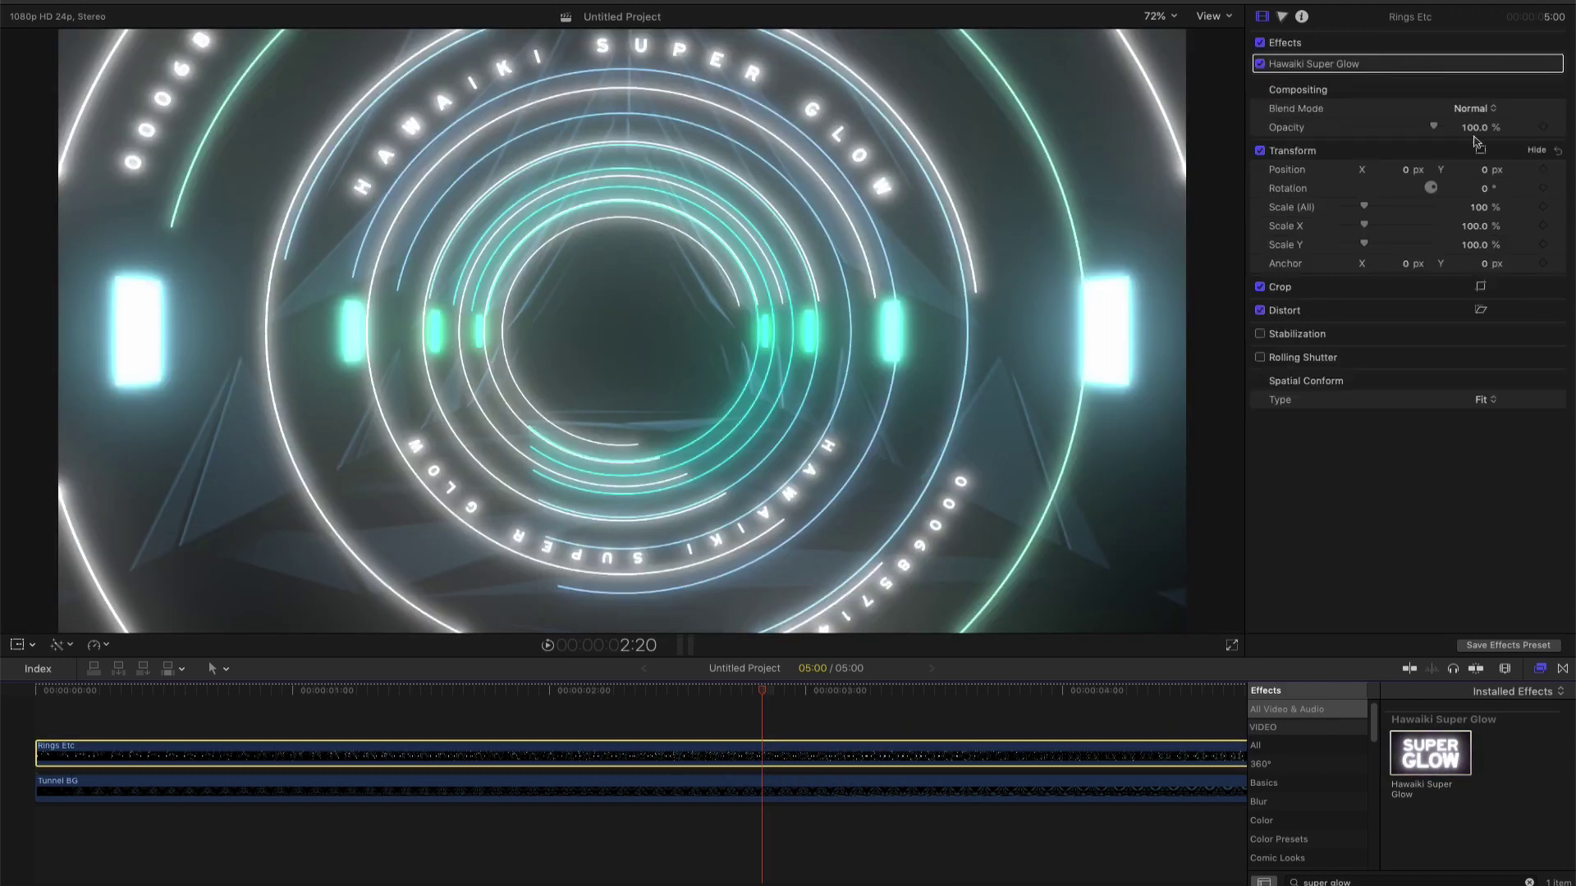
left_click(1536, 64)
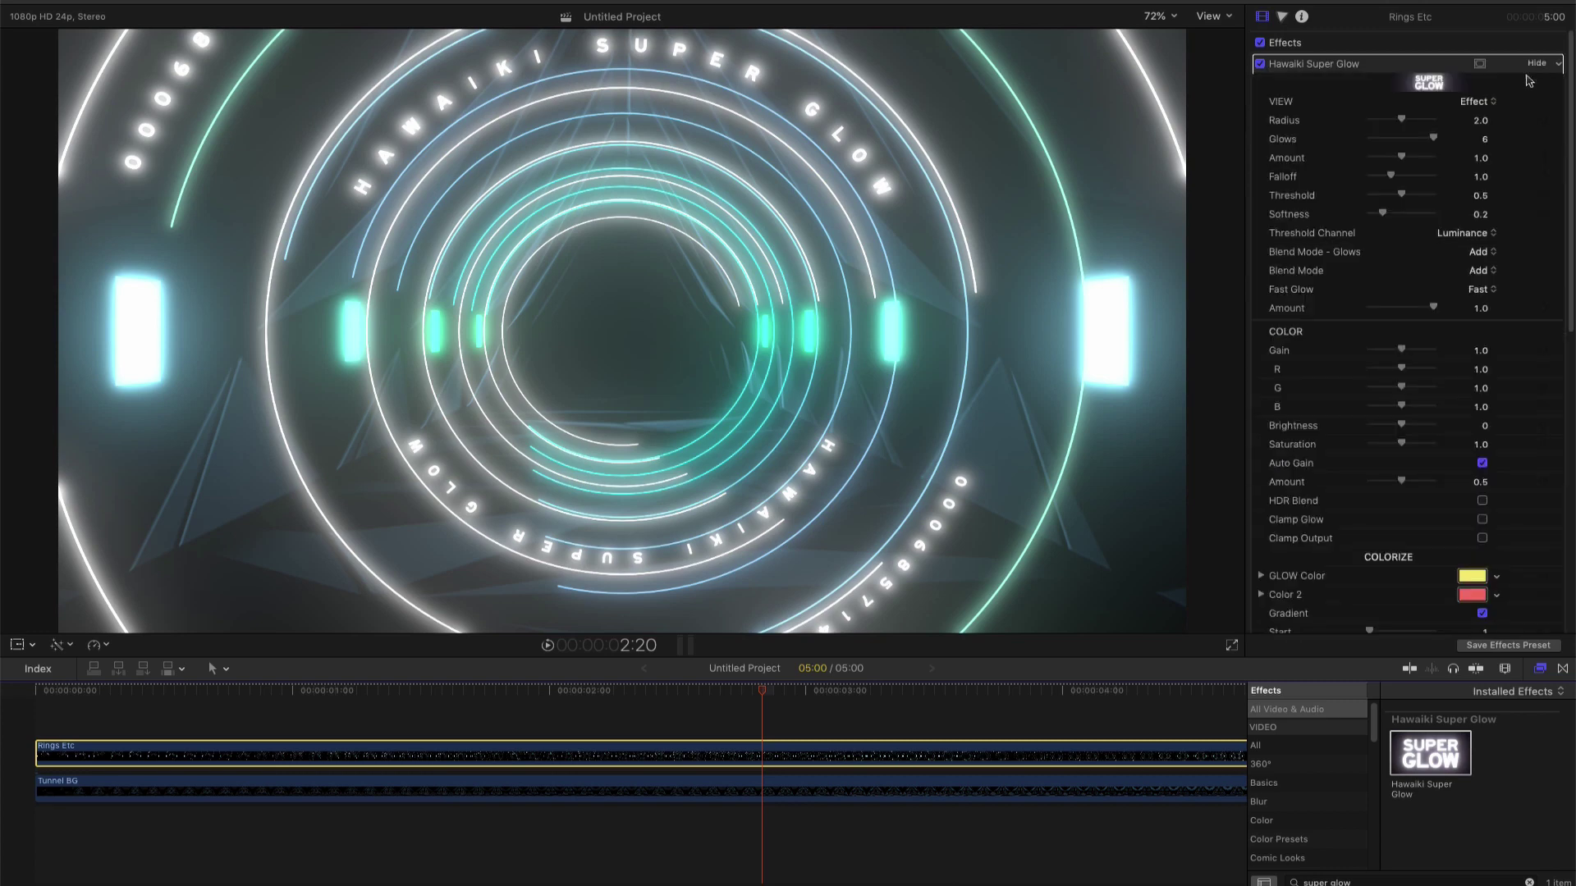
left_click_drag(1391, 175, 1415, 177)
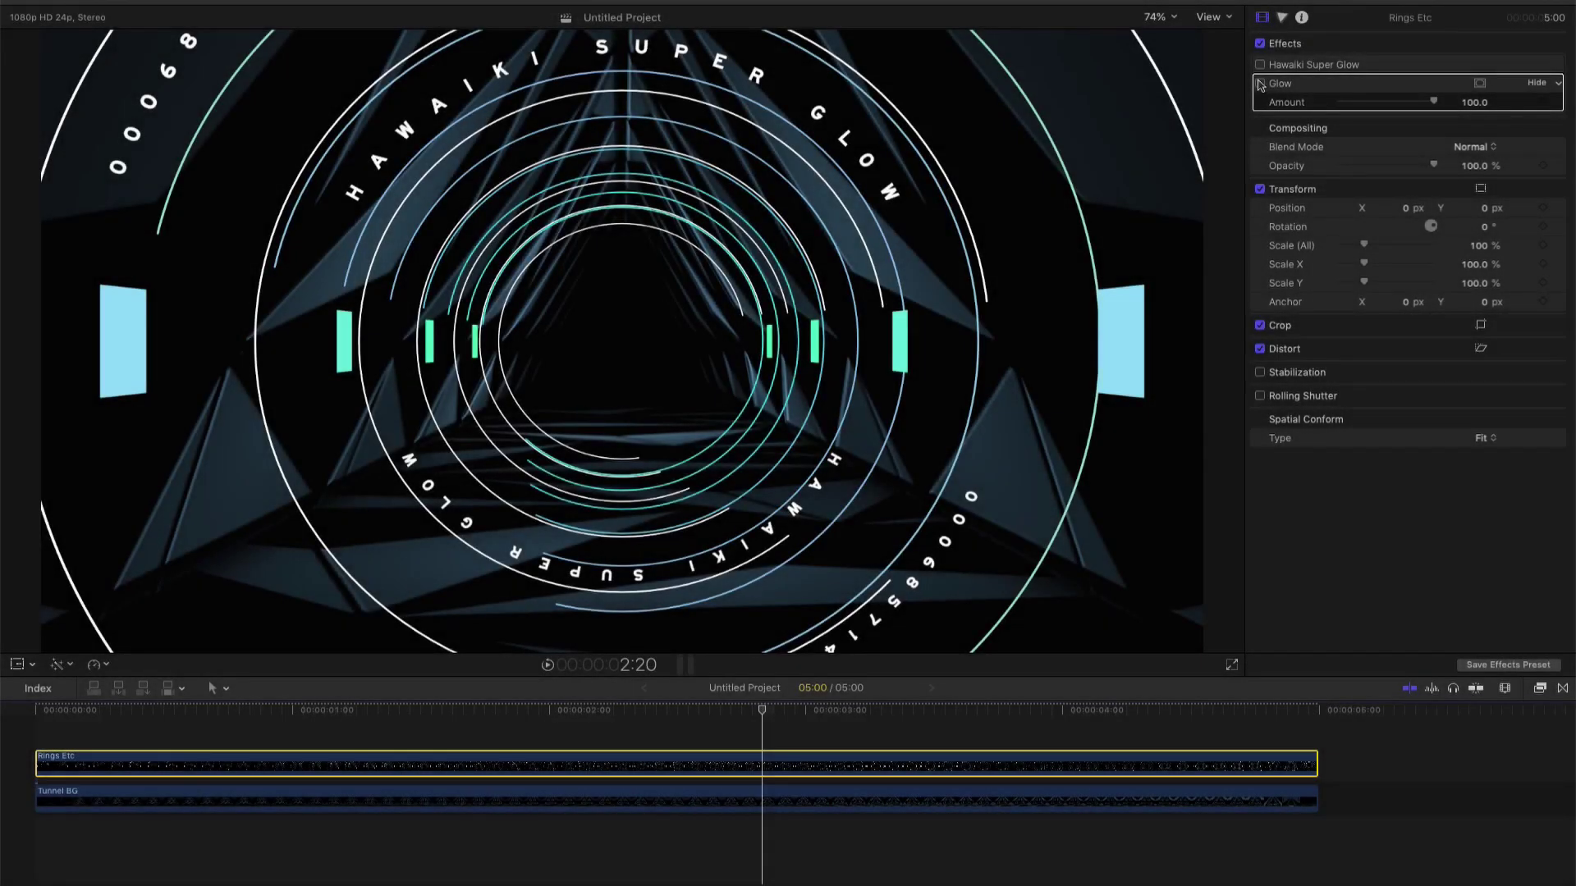
Turn on the built-in Glow at Amount 100, toggling it off and on to compare.
left_click(1261, 84)
left_click(1259, 84)
left_click(1259, 84)
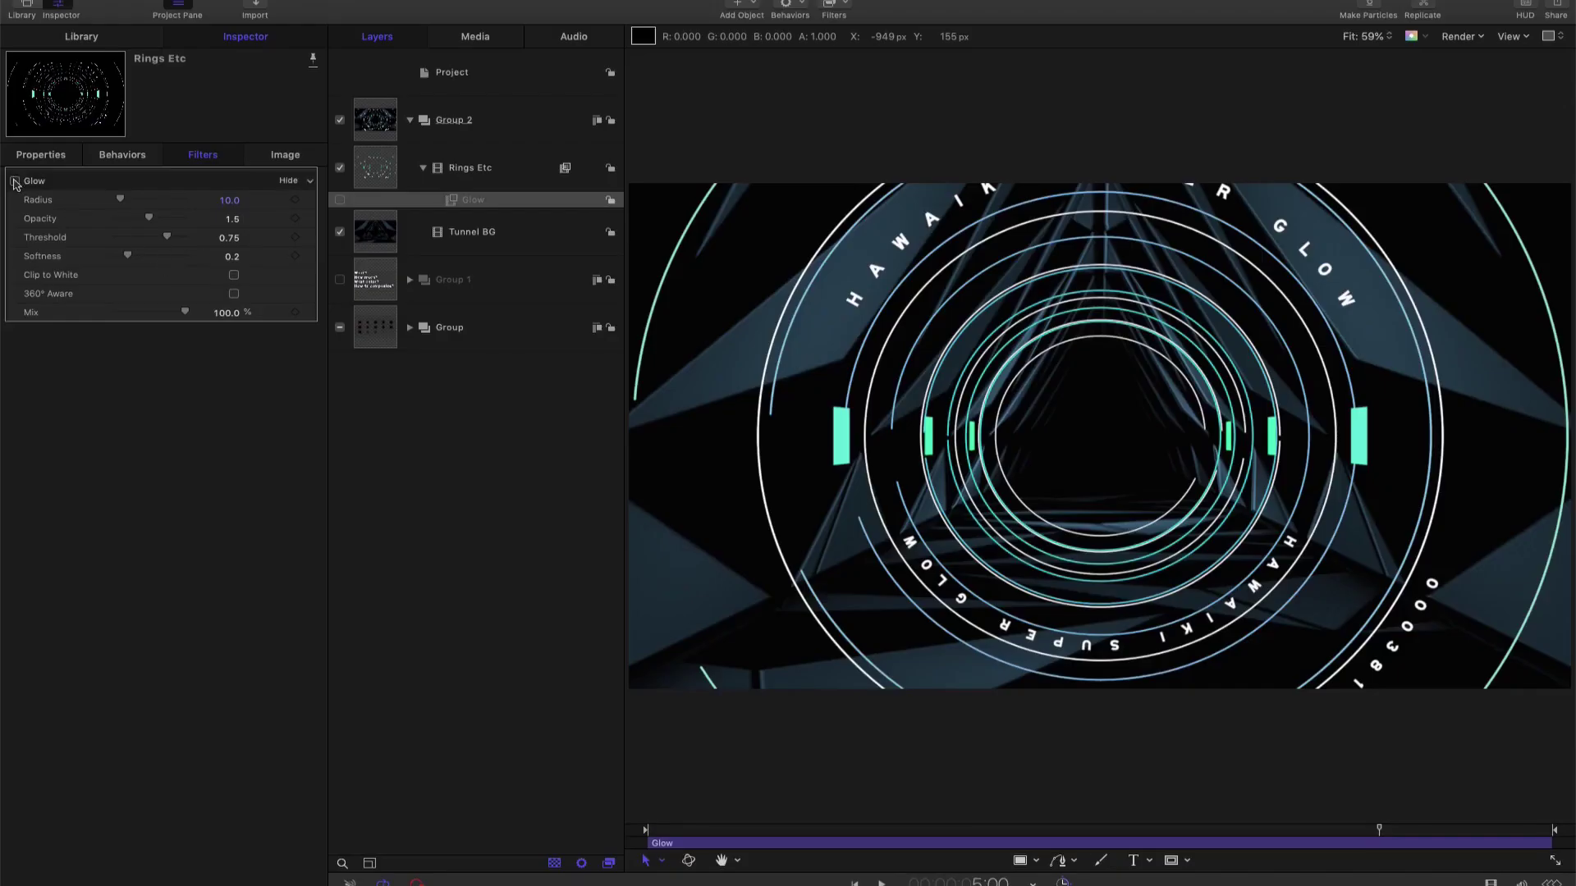
Enable Motion's Glow filter on Rings Etc with Radius 100 and Opacity 3.0.
left_click(15, 181)
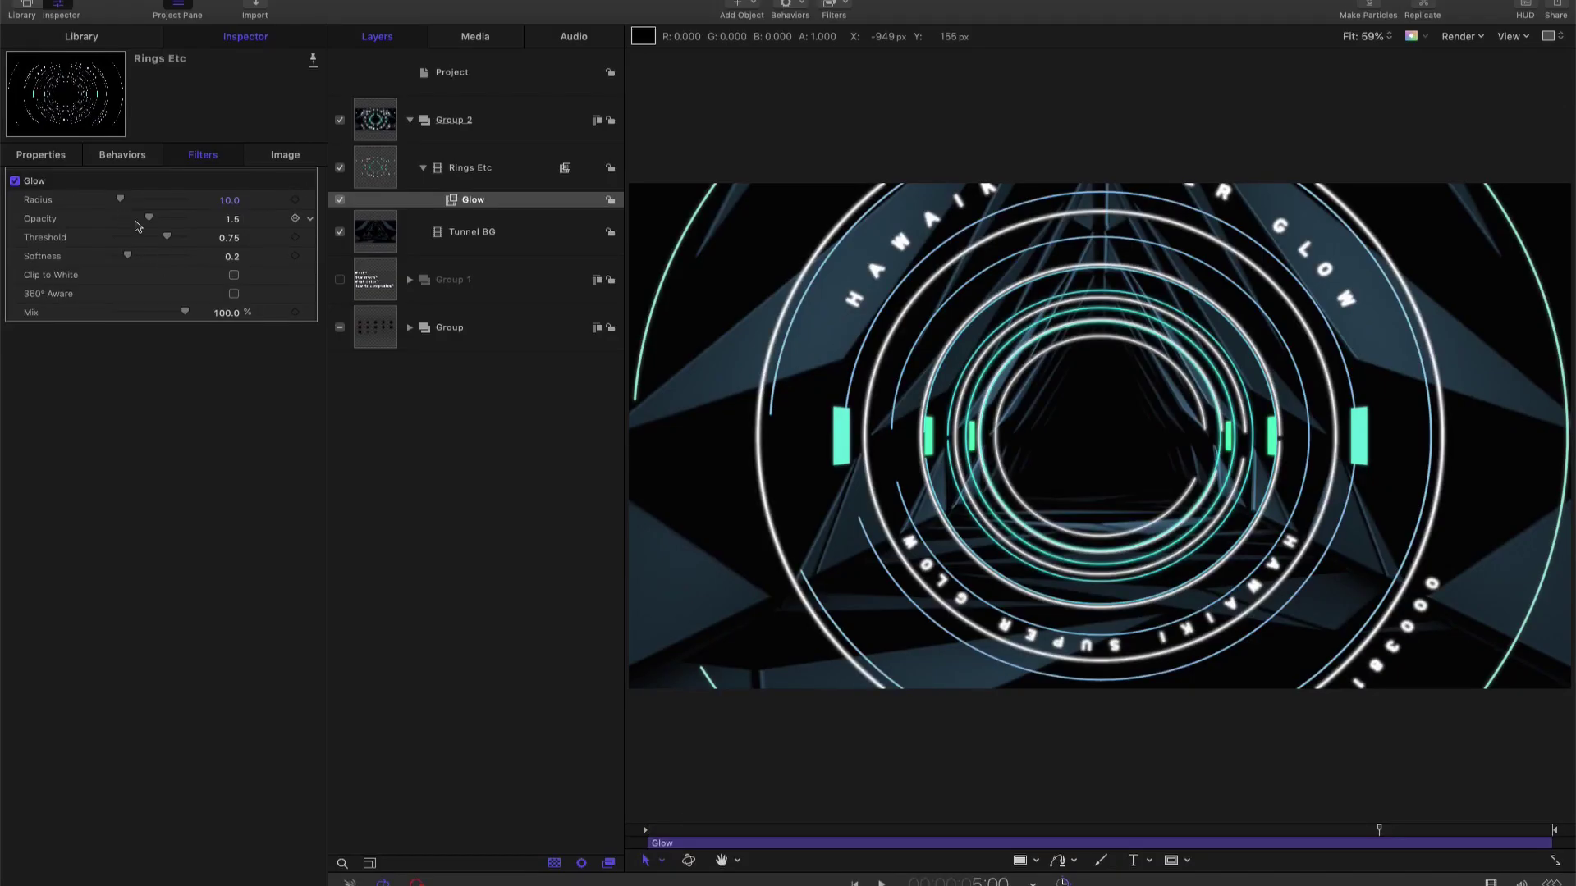
left_click_drag(121, 199, 111, 238)
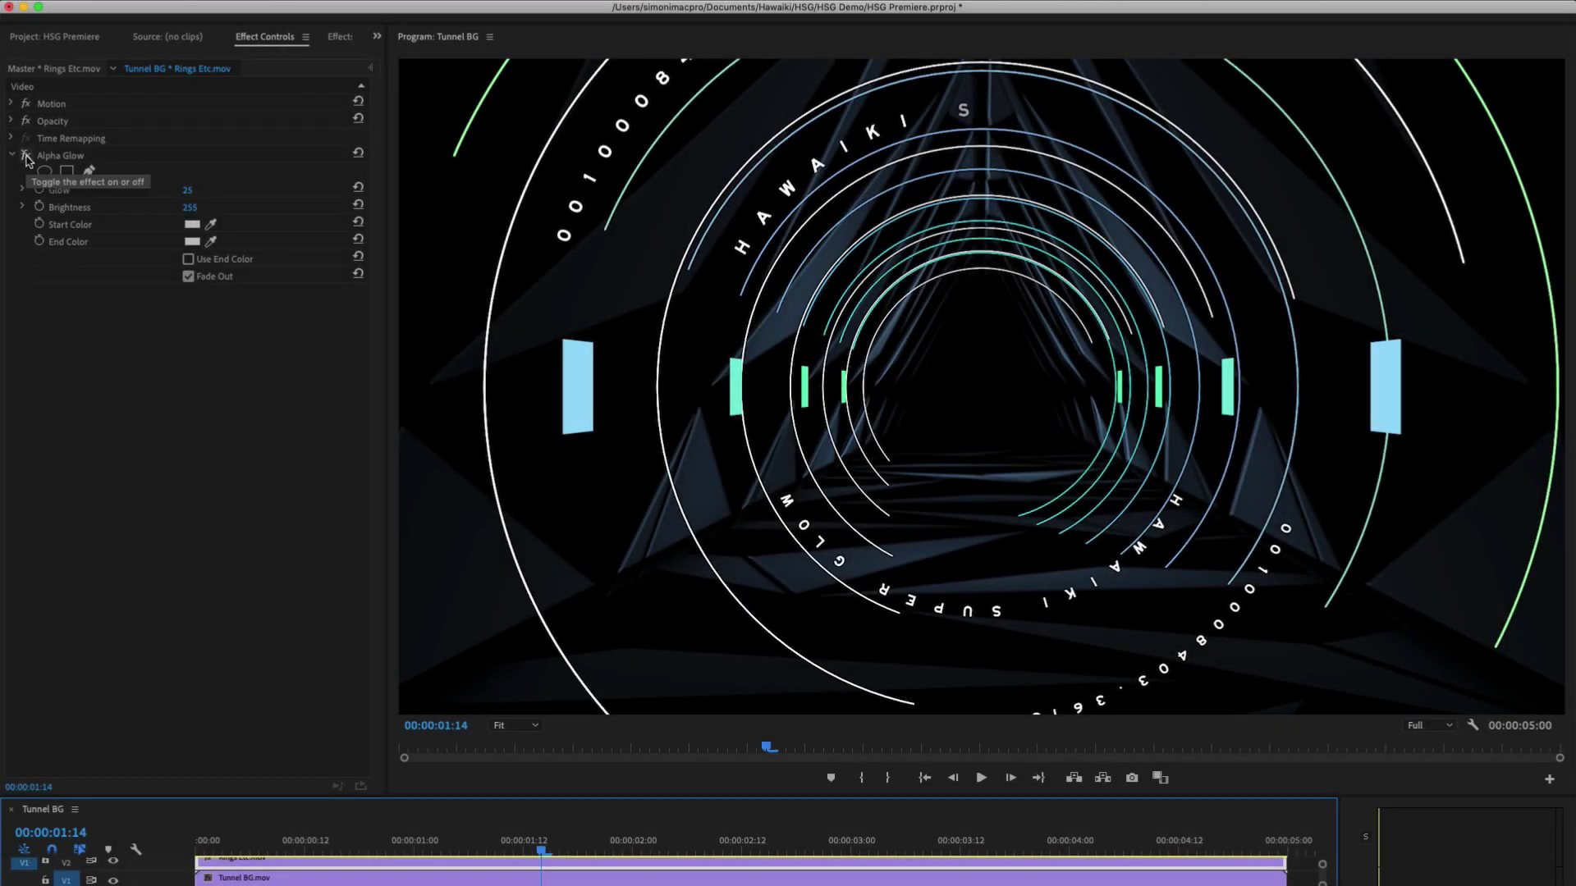
Enable Alpha Glow on Rings Etc.mov and raise its Glow amount from 25 to 100.
left_click(26, 156)
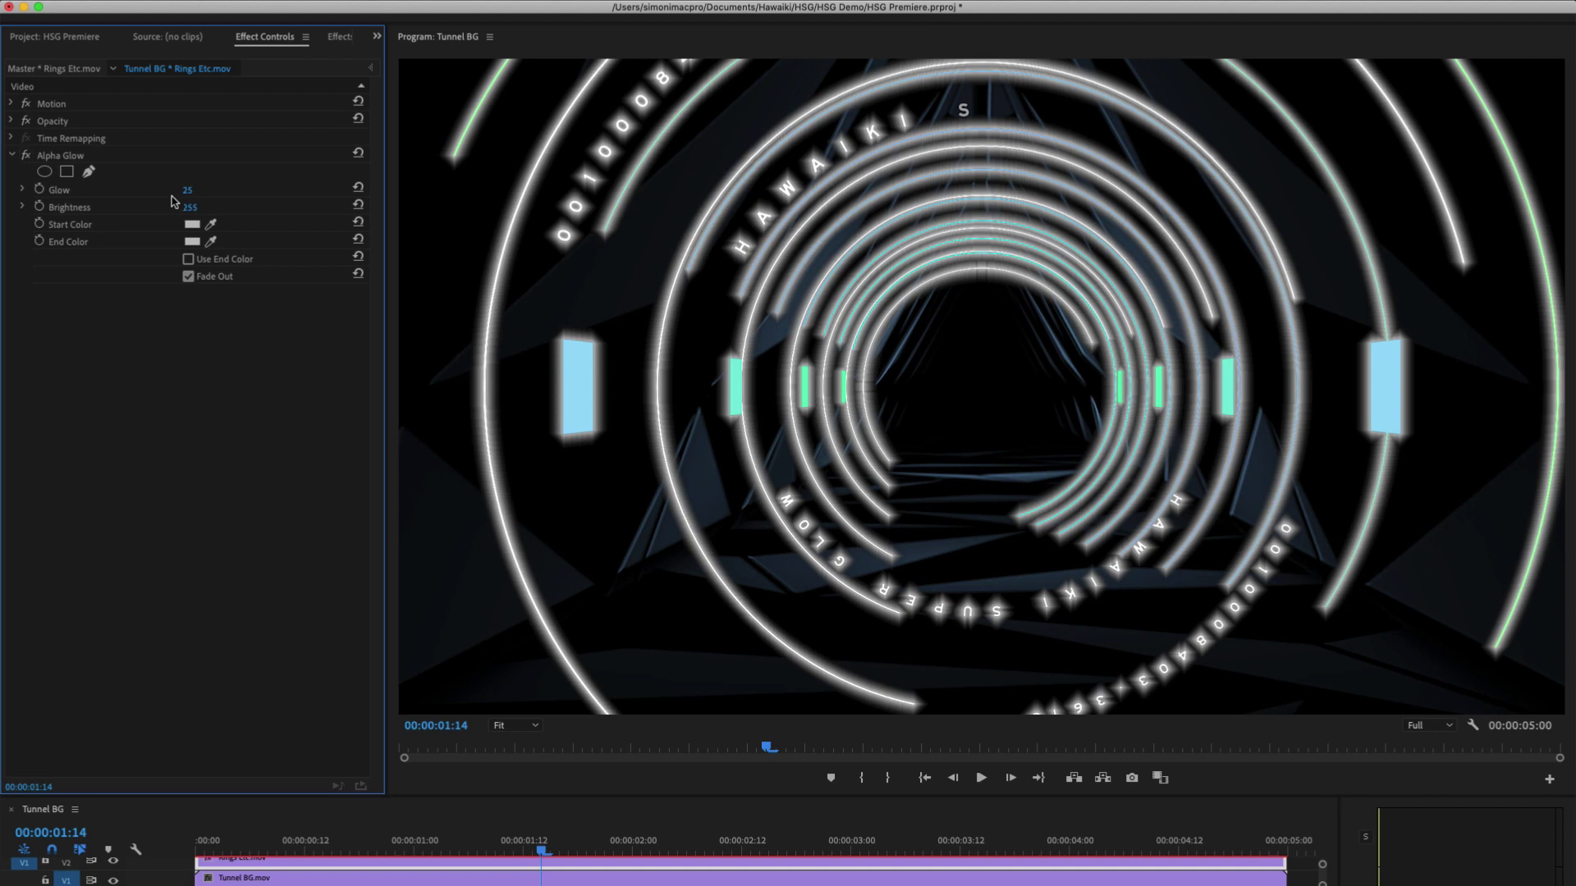
left_click_drag(187, 191, 246, 190)
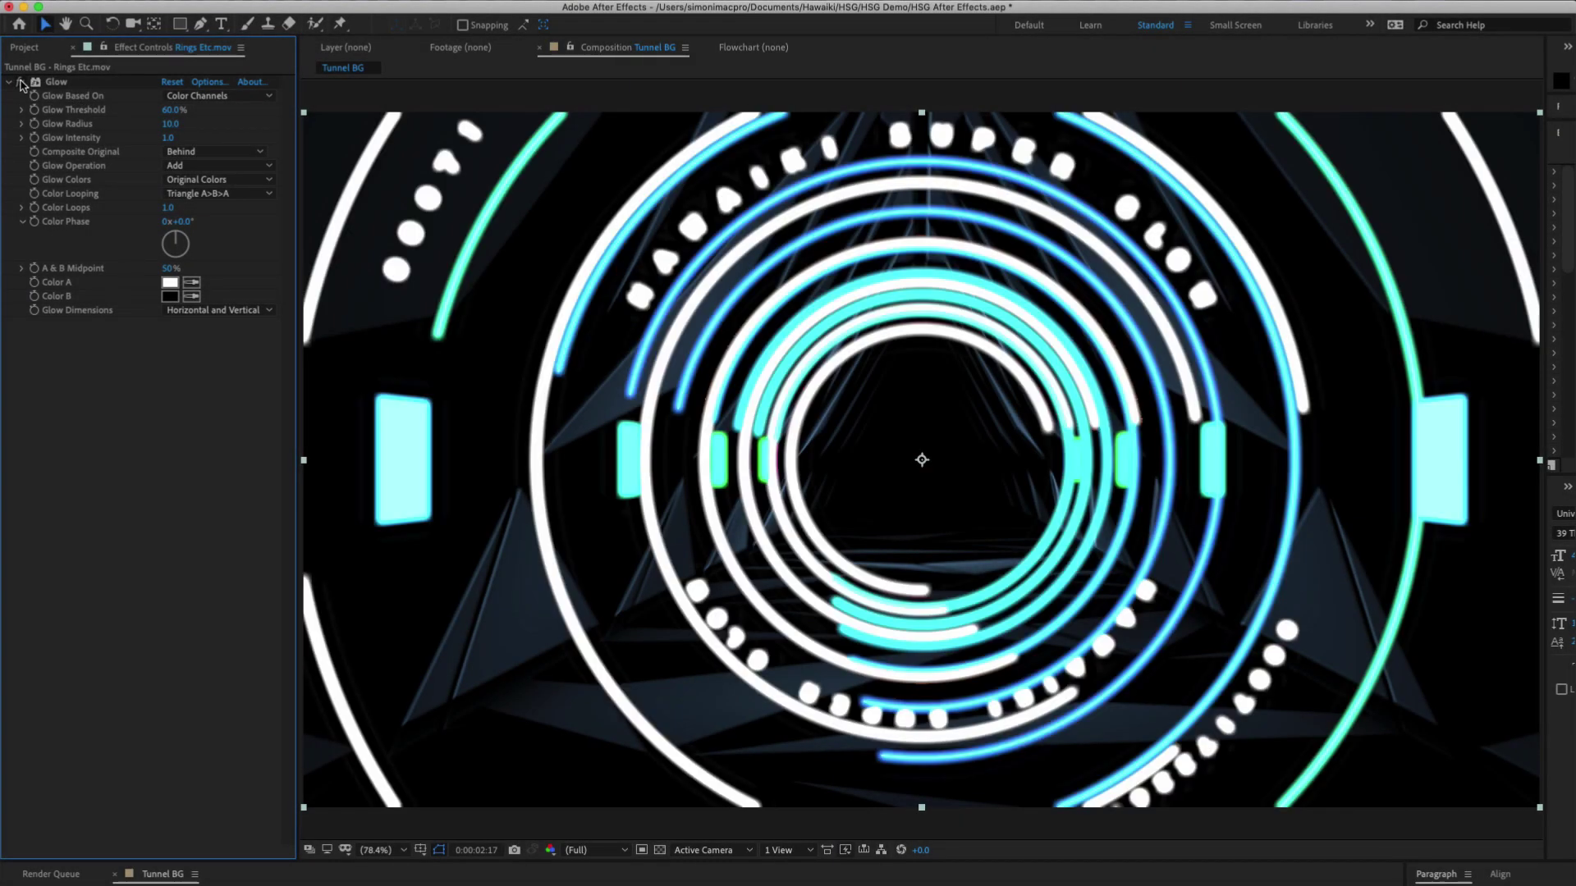
Increase the Glow Radius on Rings Etc.mov from 10.0 so the rings blur heavily.
left_click_drag(170, 124, 221, 131)
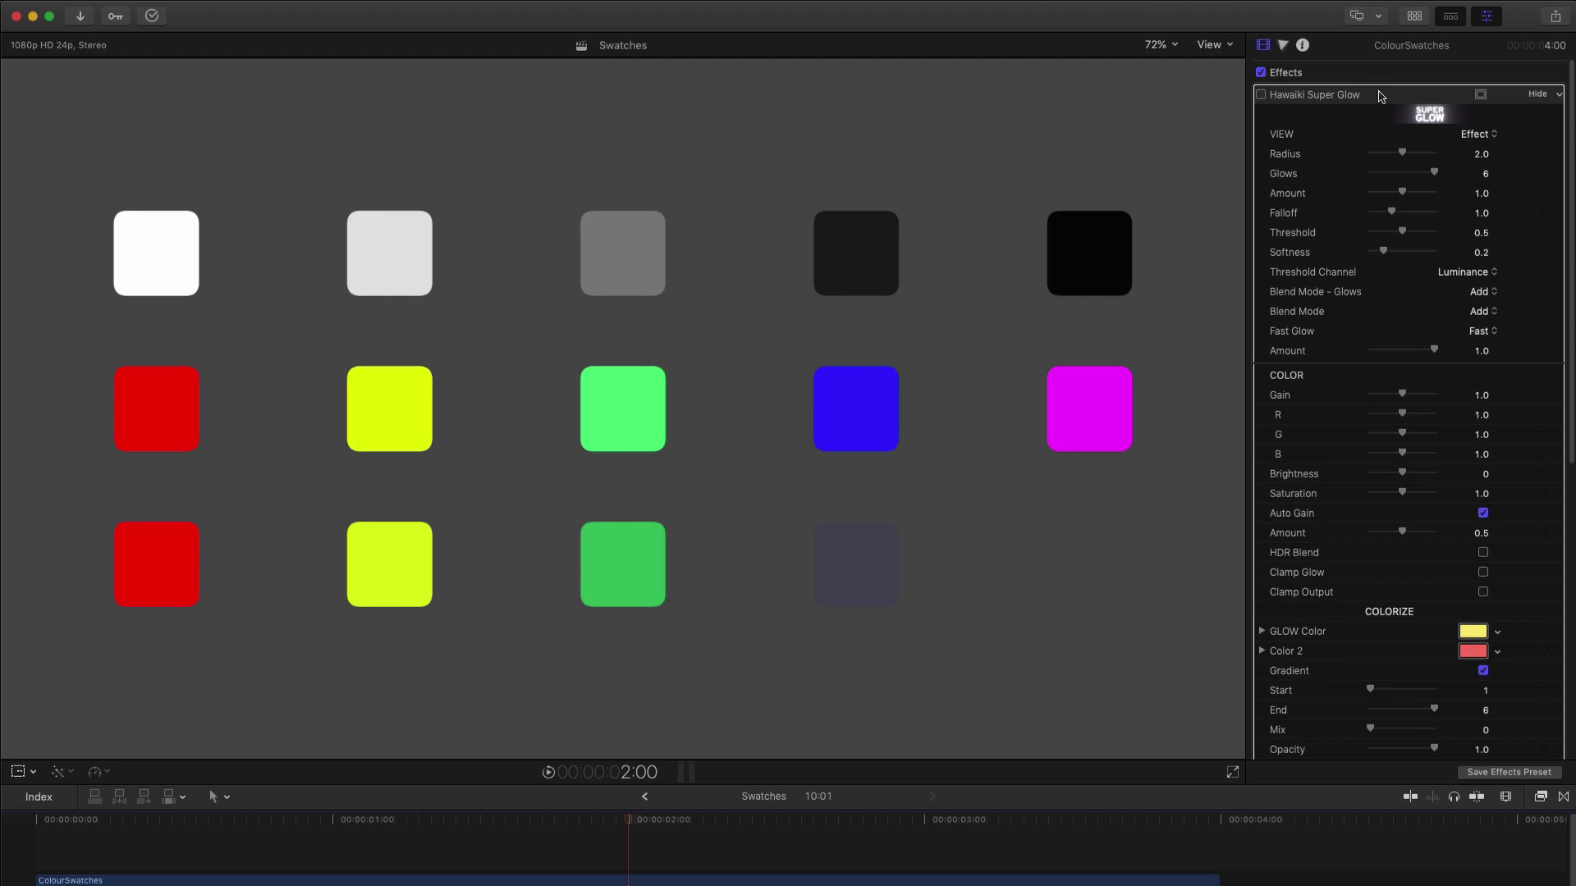
Enable Hawaiki Super Glow on ColourSwatches, trying thresholds before settling on Threshold 0.5, Softness 0.2.
left_click(1261, 94)
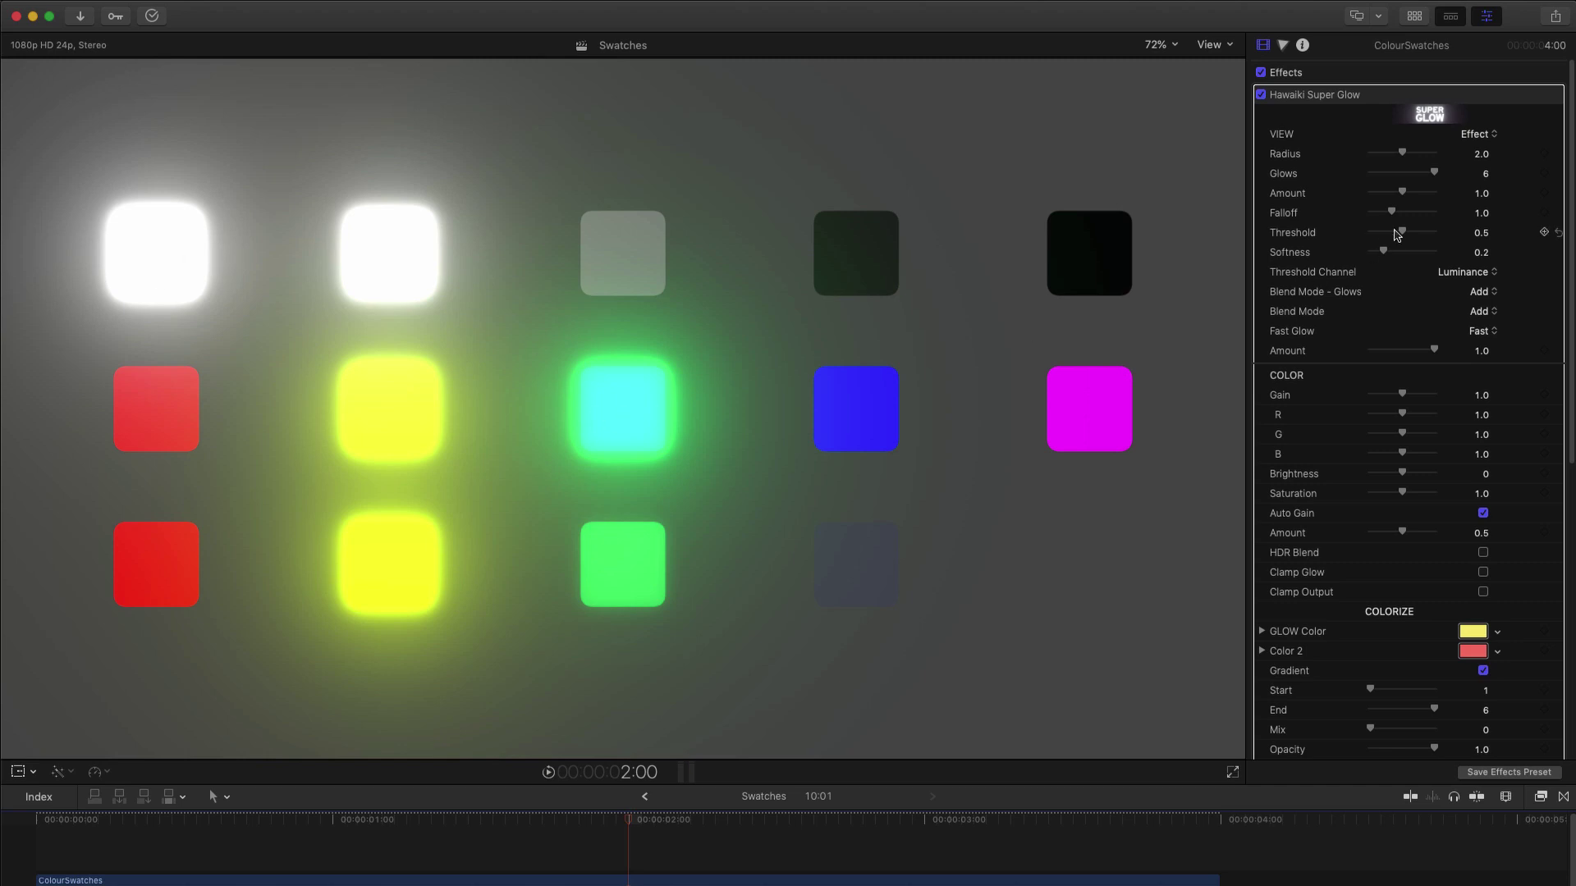
left_click_drag(1402, 232, 1449, 236)
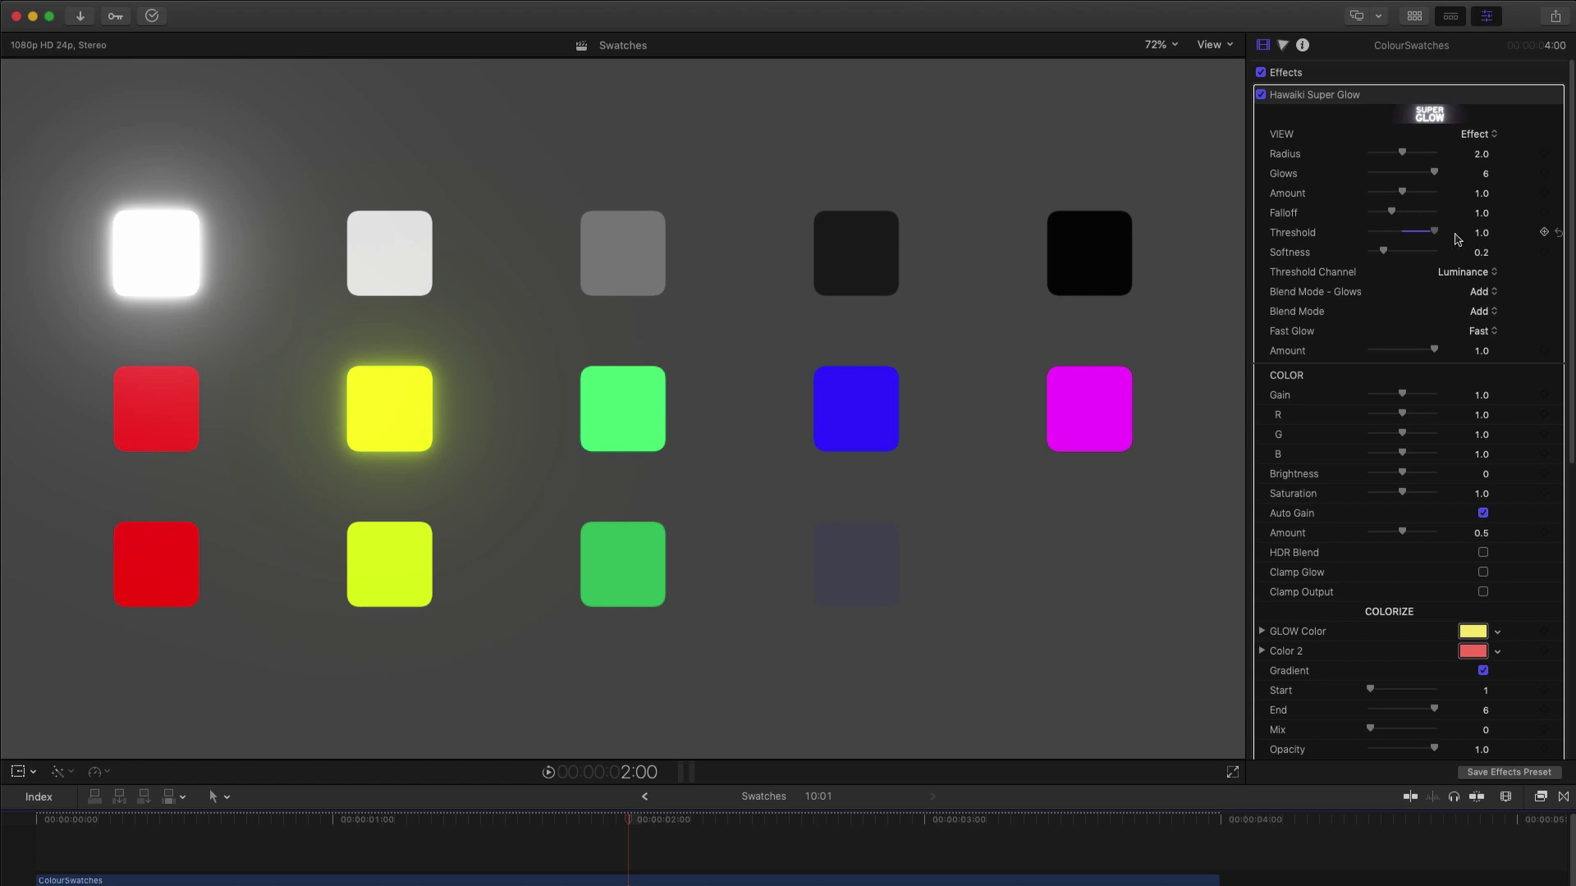
left_click_drag(1435, 235, 1368, 238)
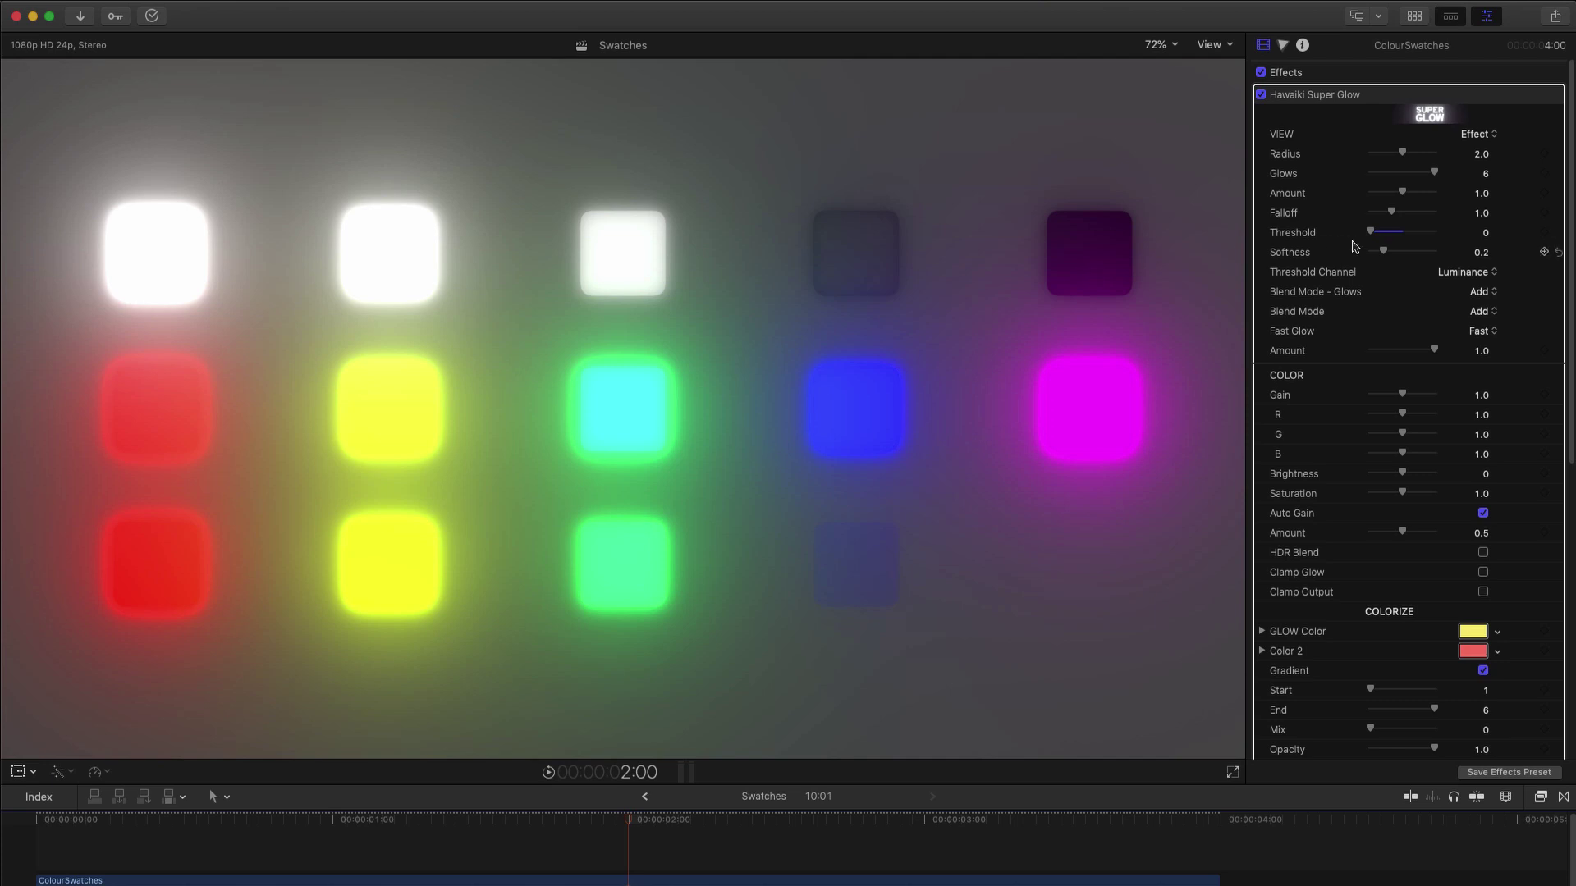
left_click_drag(1371, 233, 1420, 258)
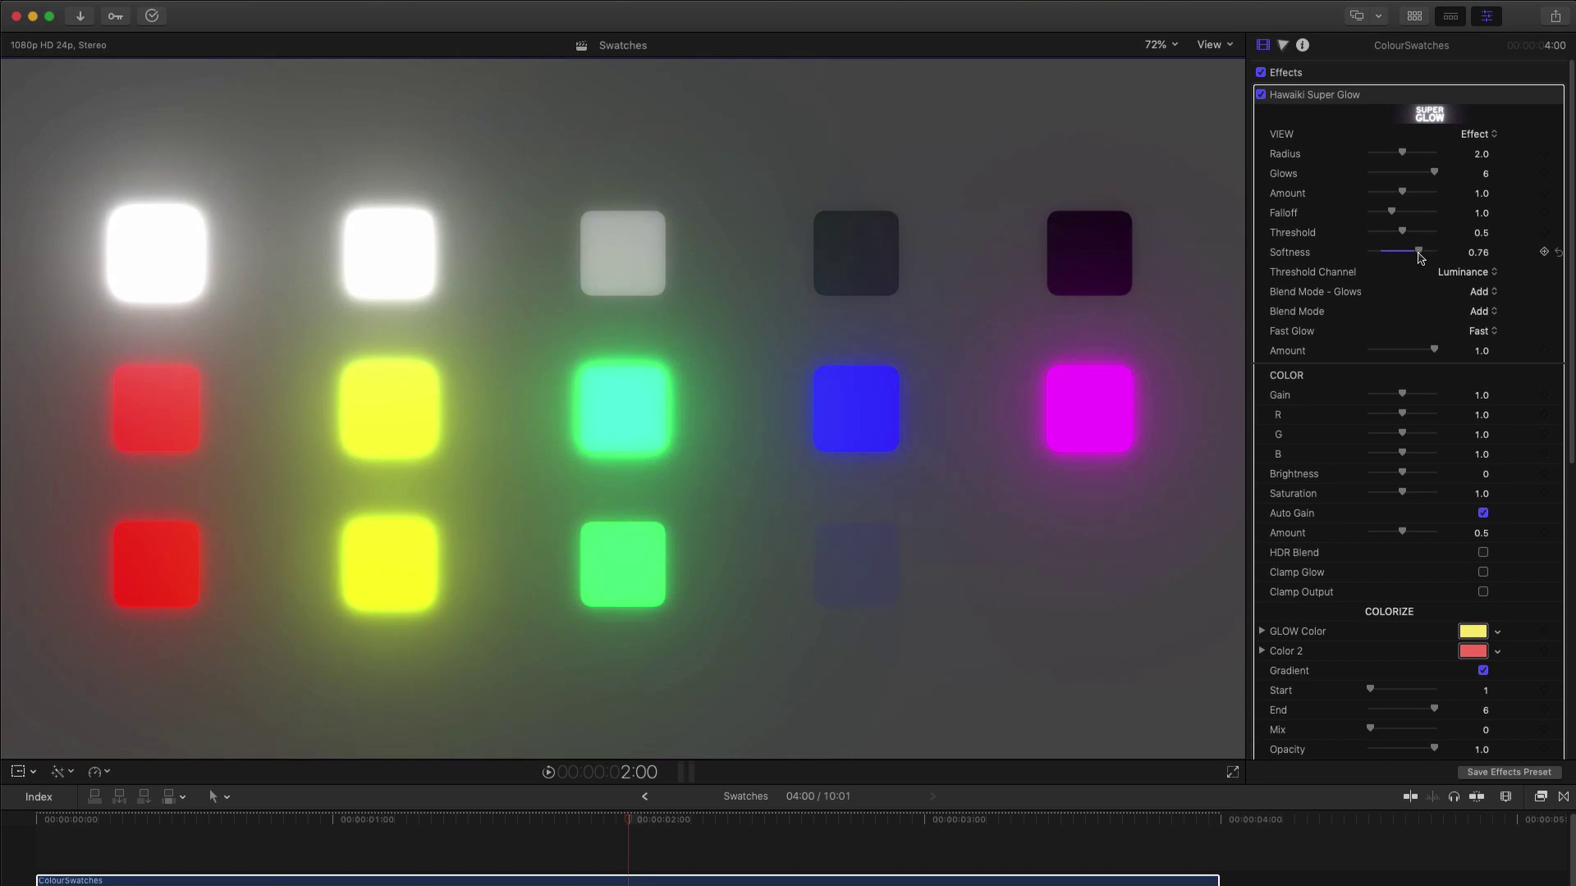
key("super+z")
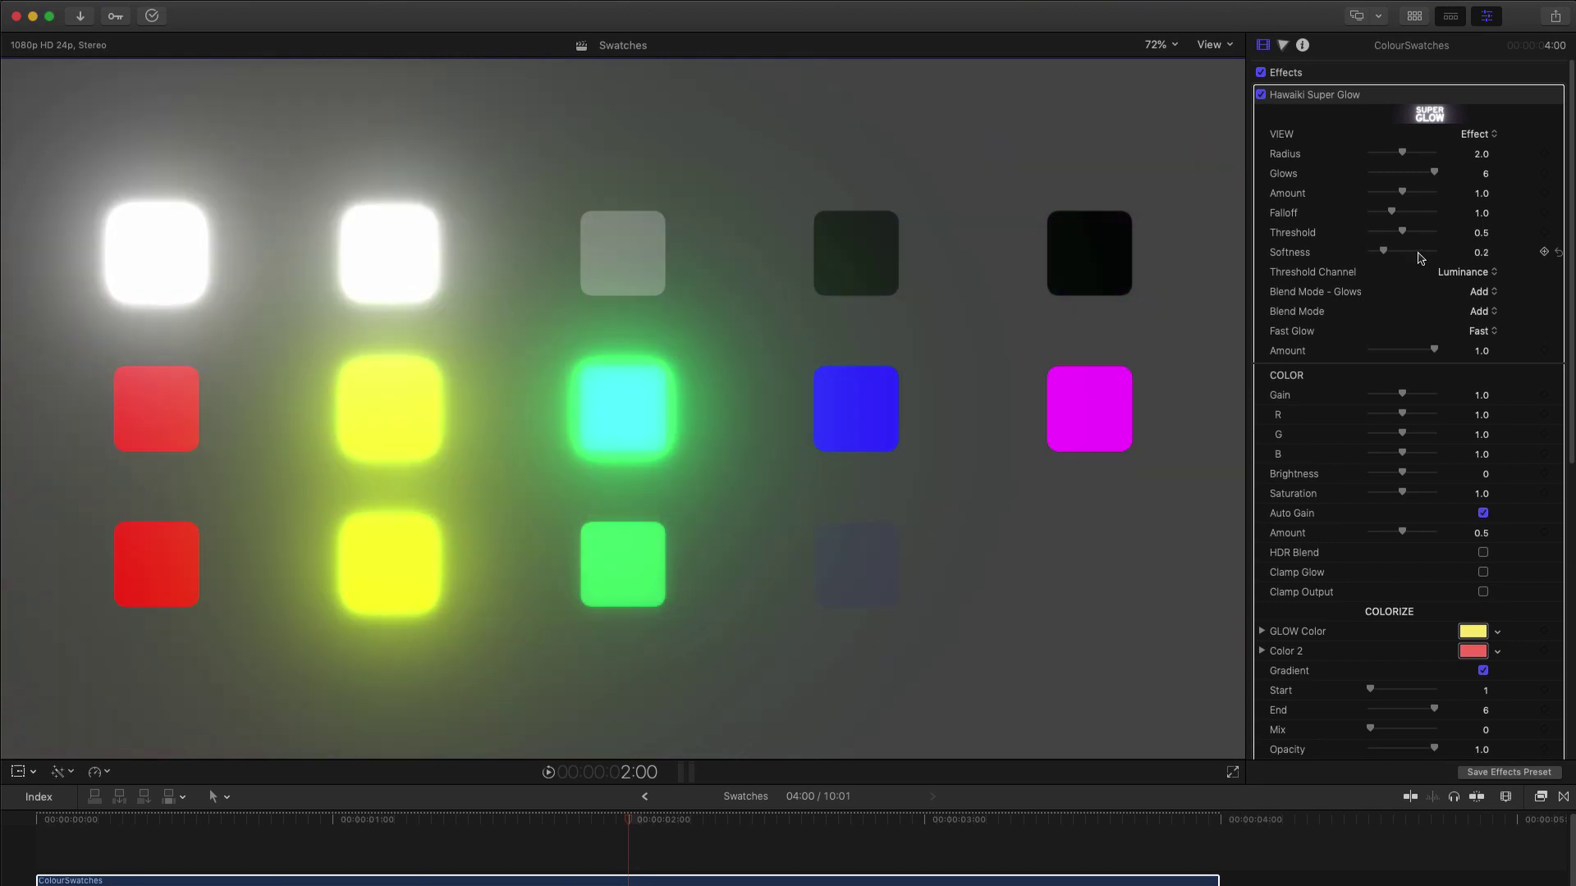
left_click(1475, 274)
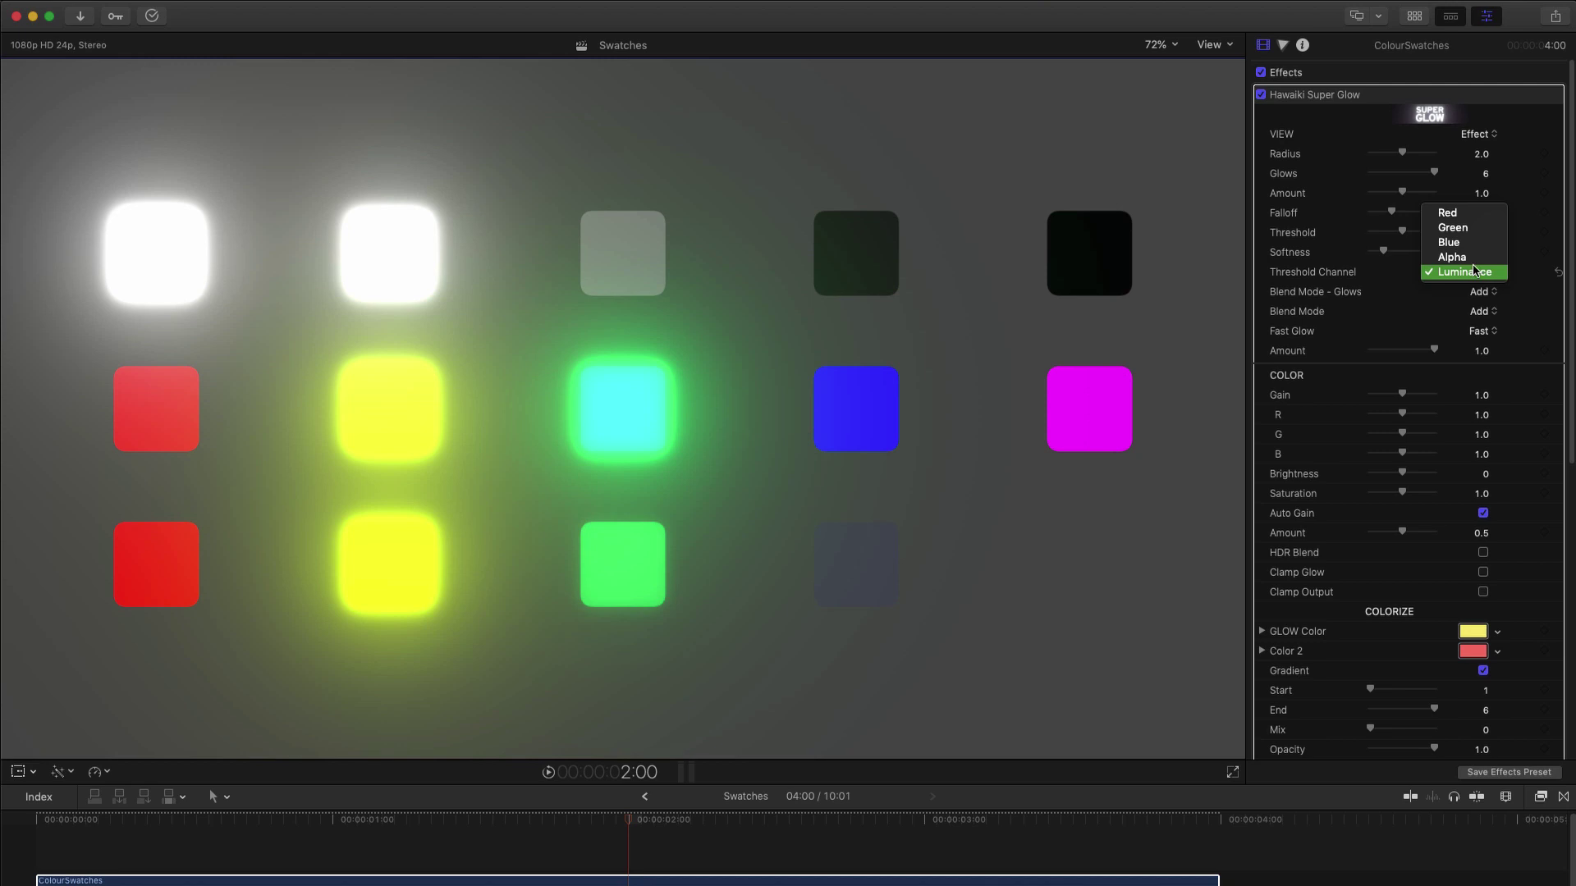
left_click(1475, 258)
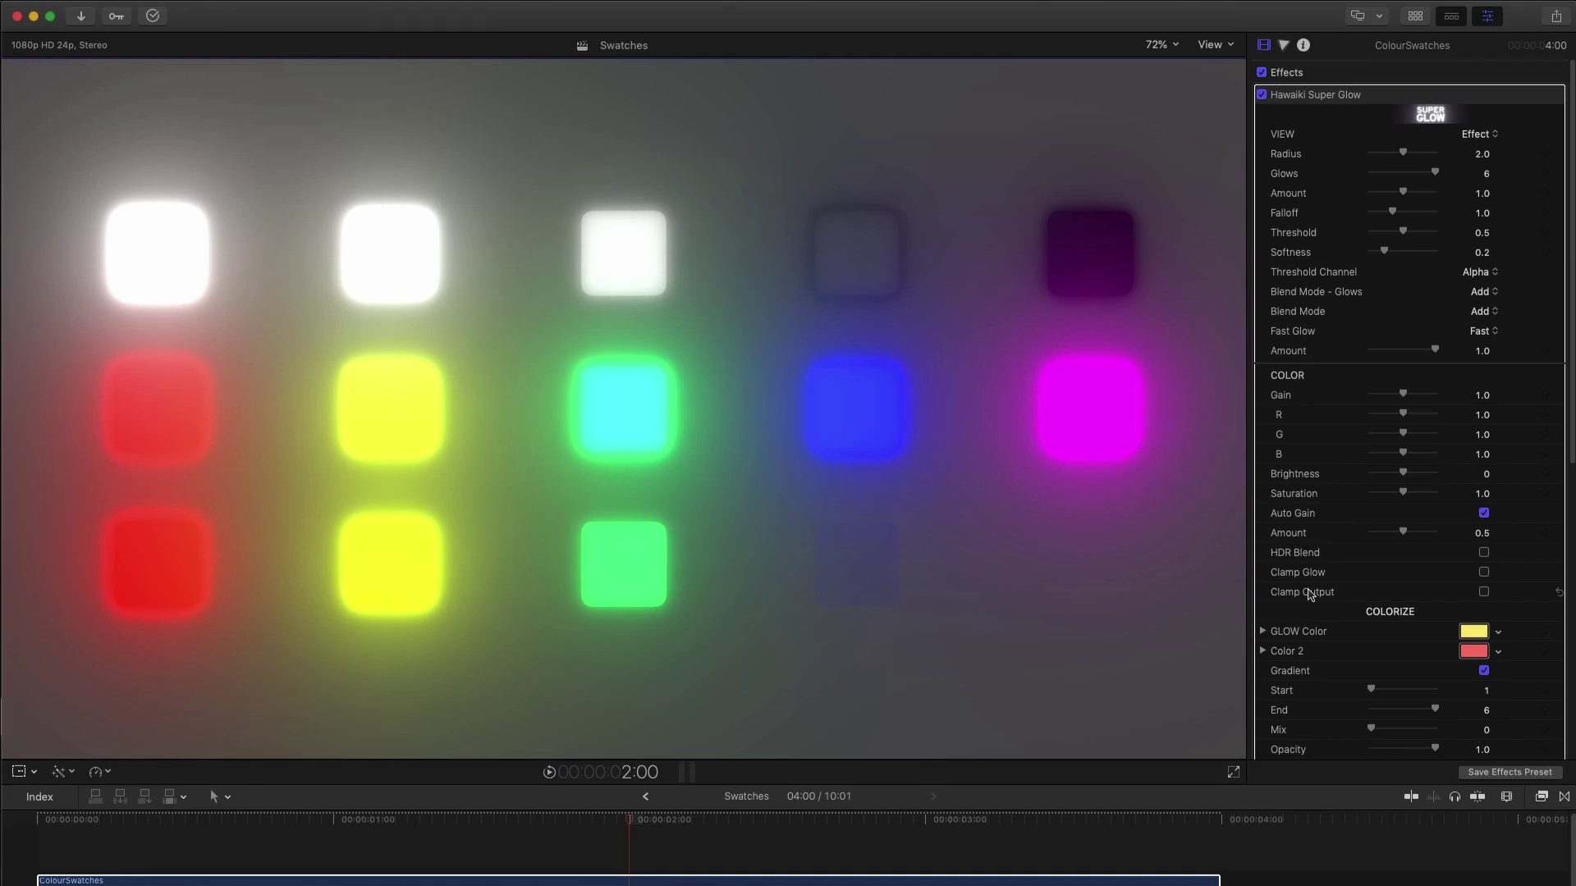
left_click(1482, 271)
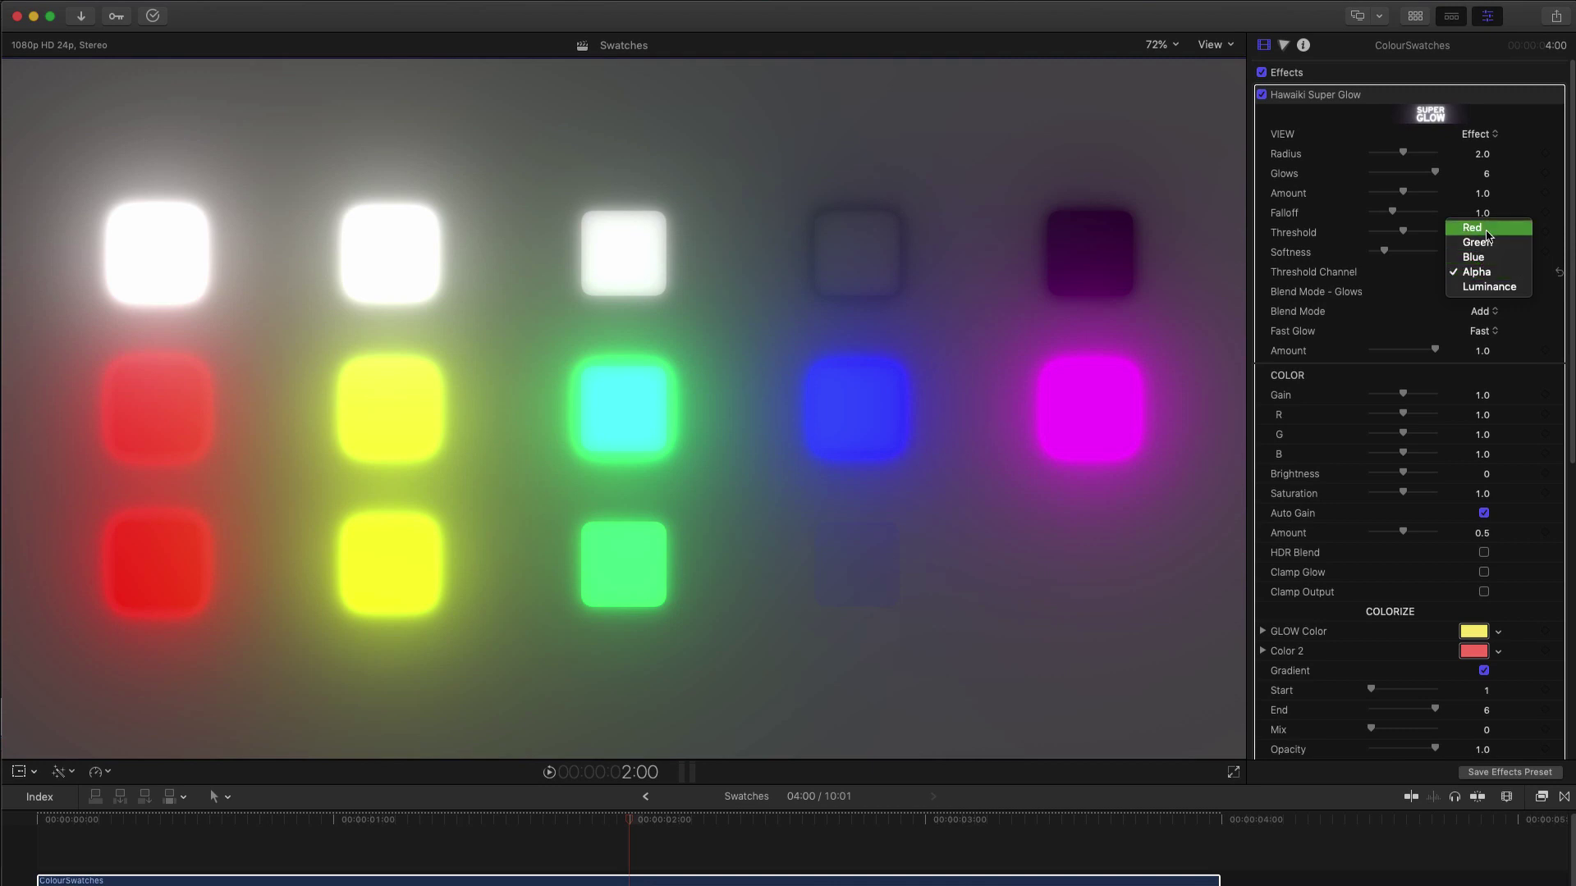
key("Escape")
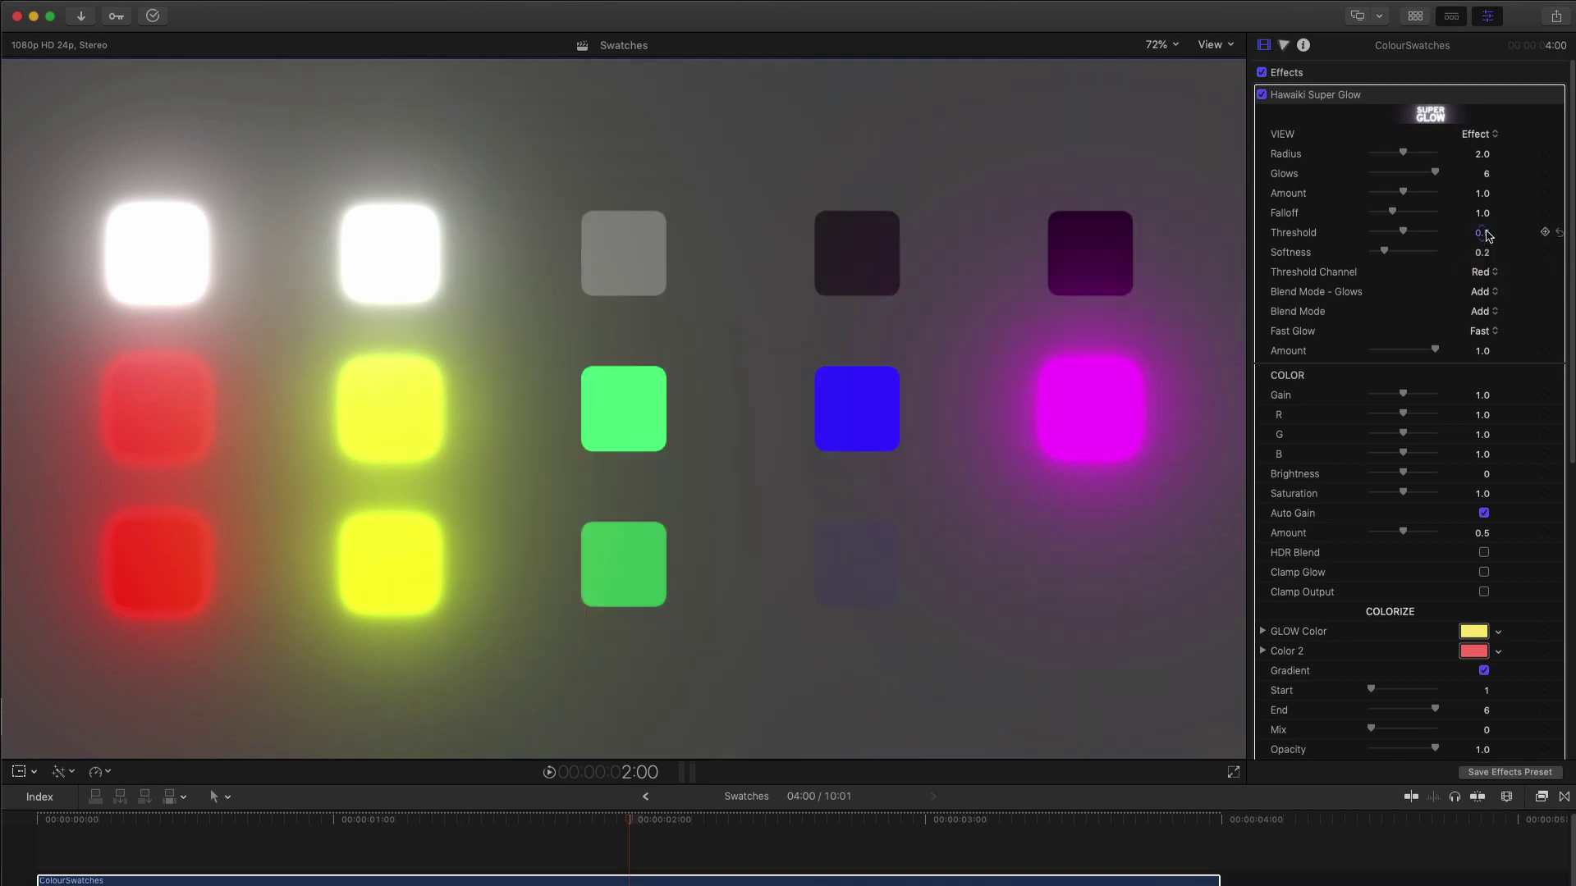
left_click(1483, 271)
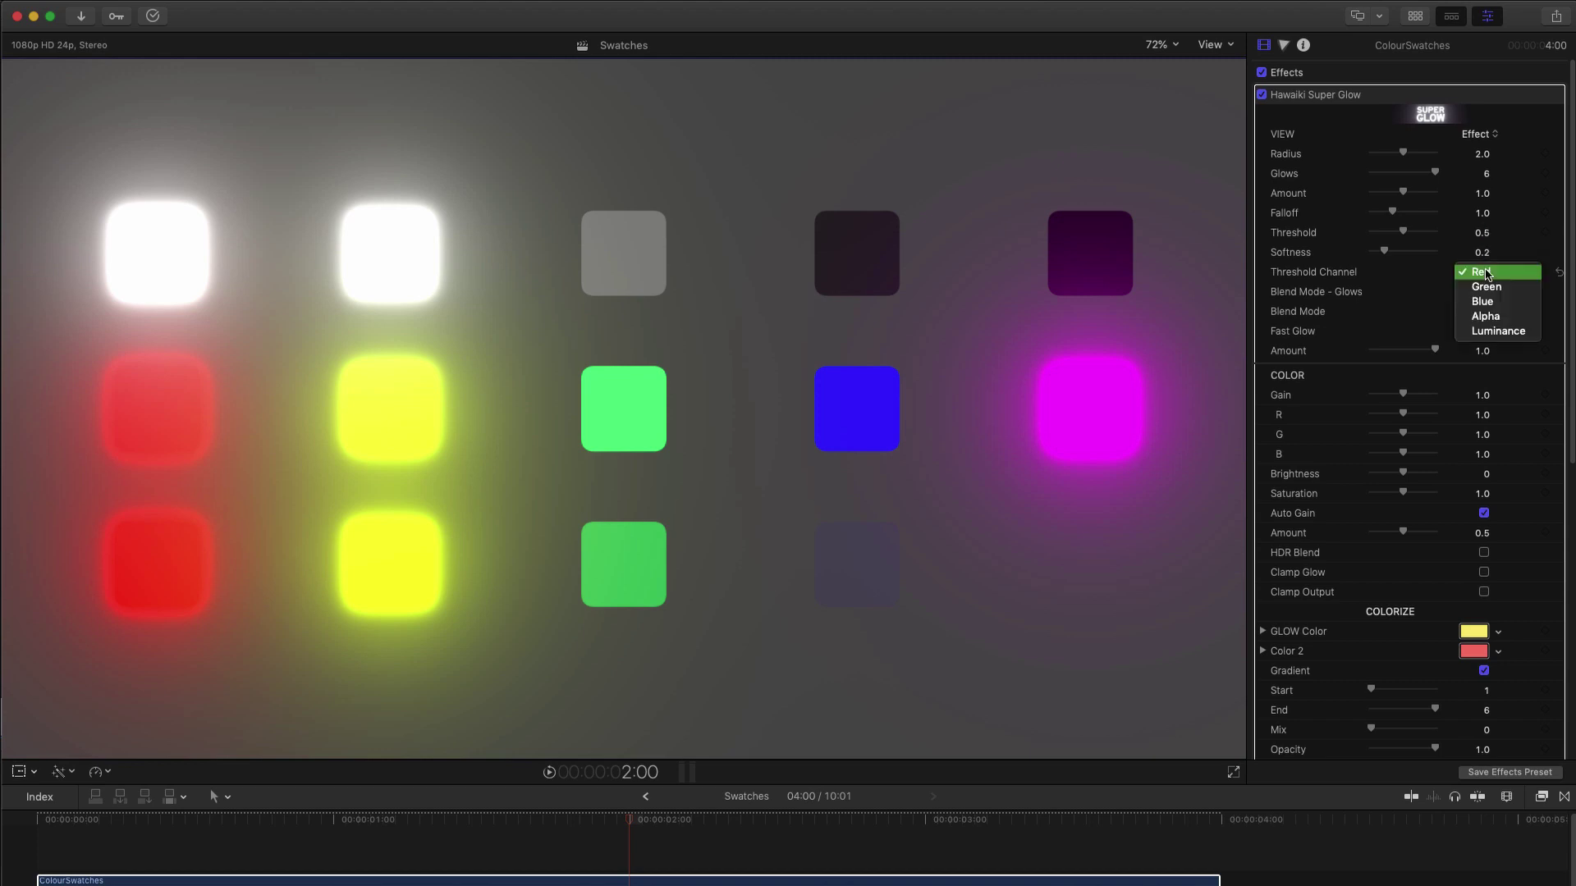
left_click(1490, 288)
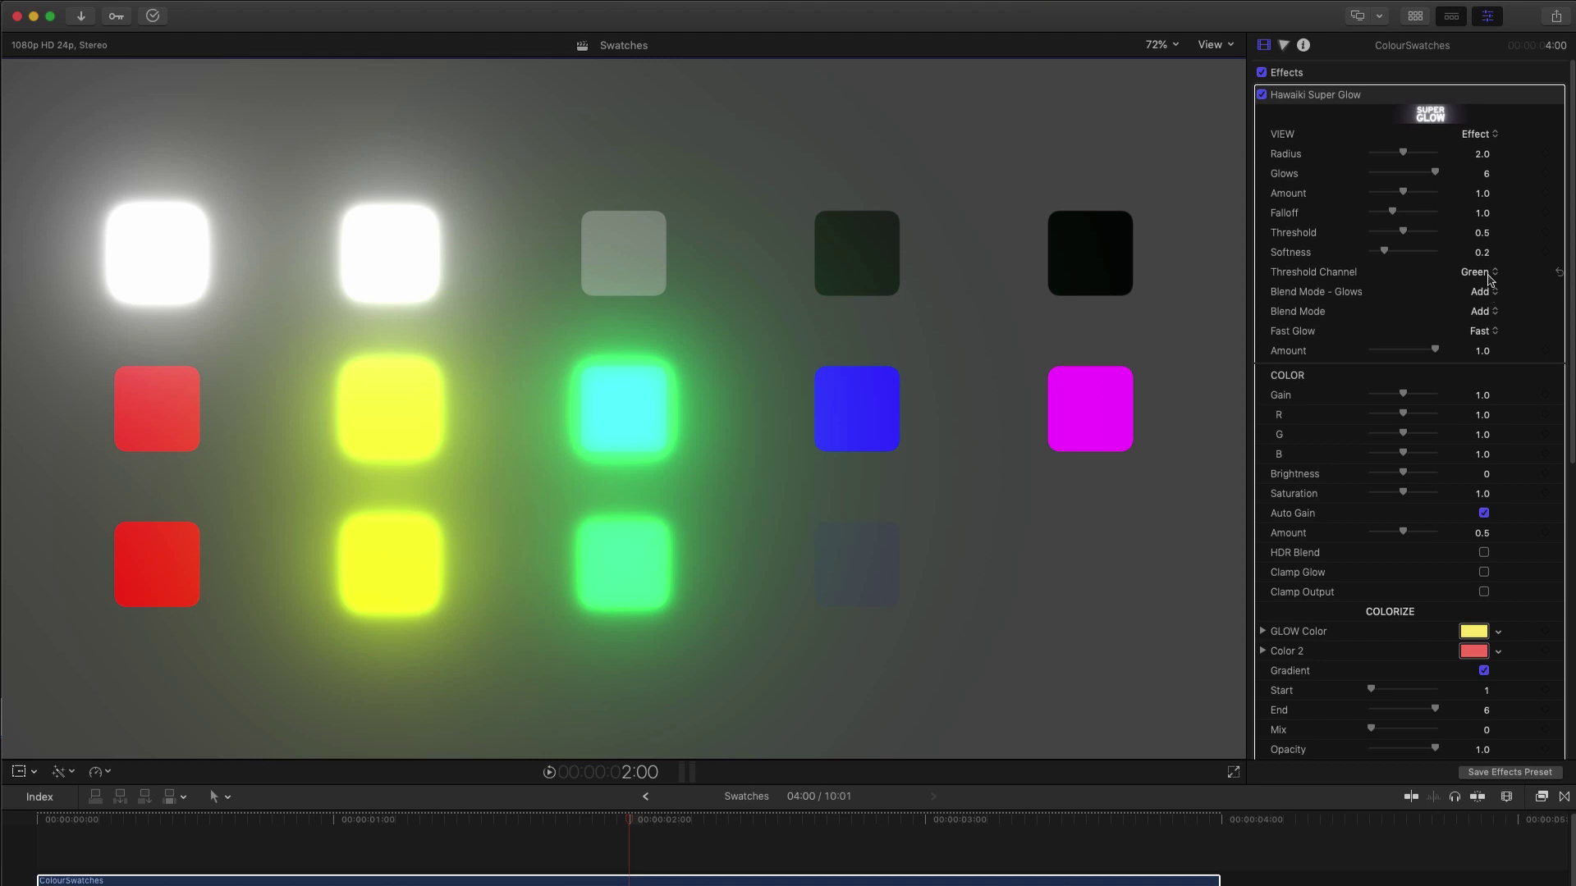
left_click(1489, 272)
left_click(1485, 290)
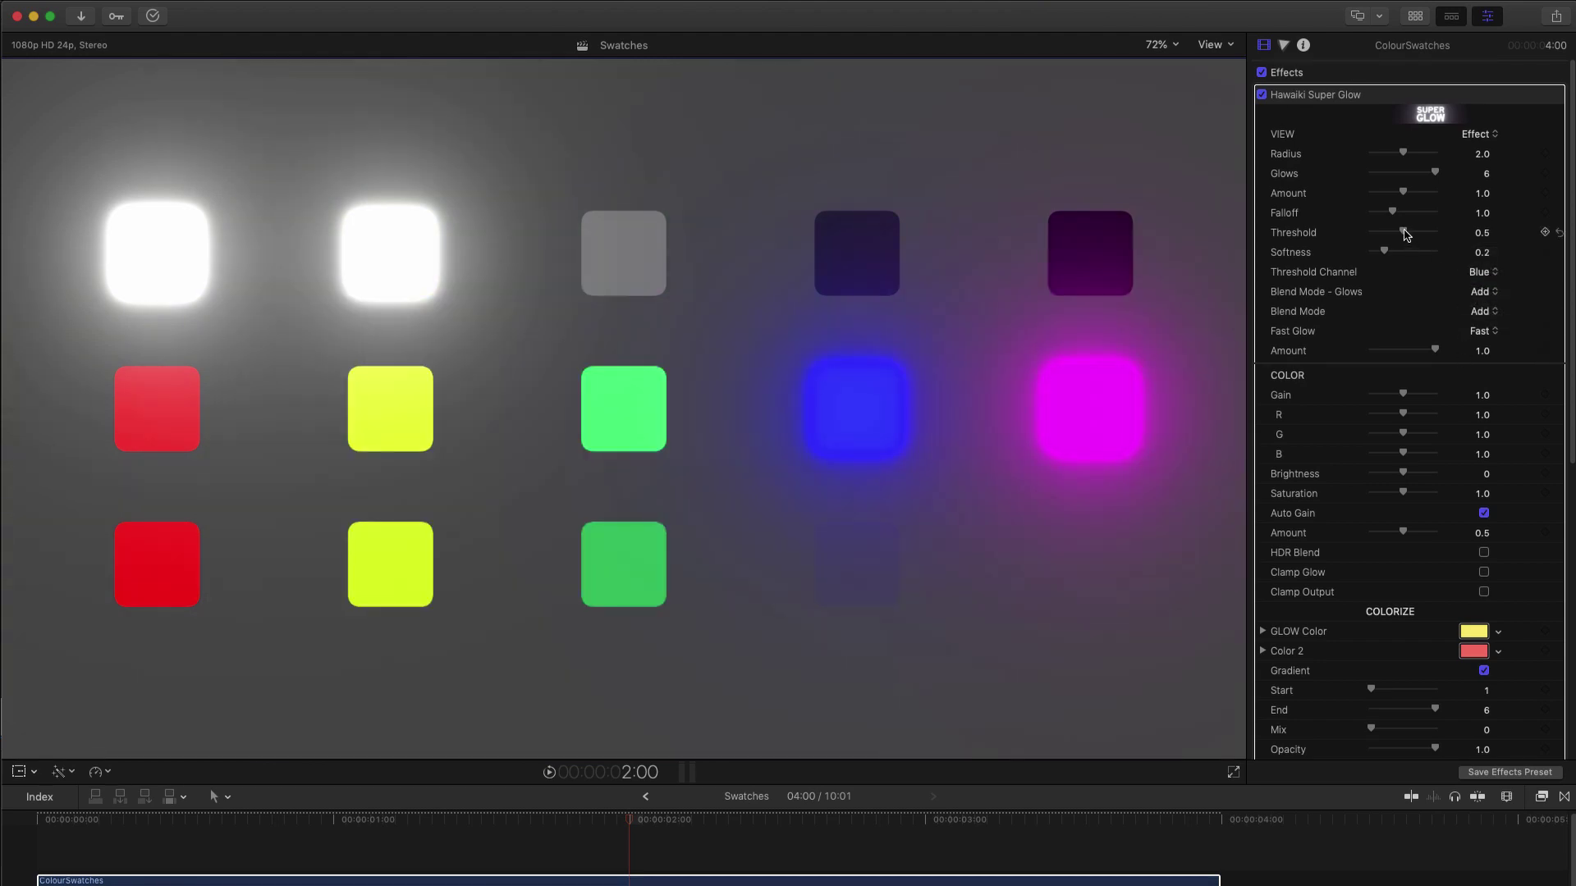
mouse_move(1405, 232)
left_mouse_down()
mouse_move(1445, 236)
mouse_move(1358, 235)
mouse_move(1433, 238)
mouse_move(1404, 241)
left_mouse_up()
left_click(1484, 272)
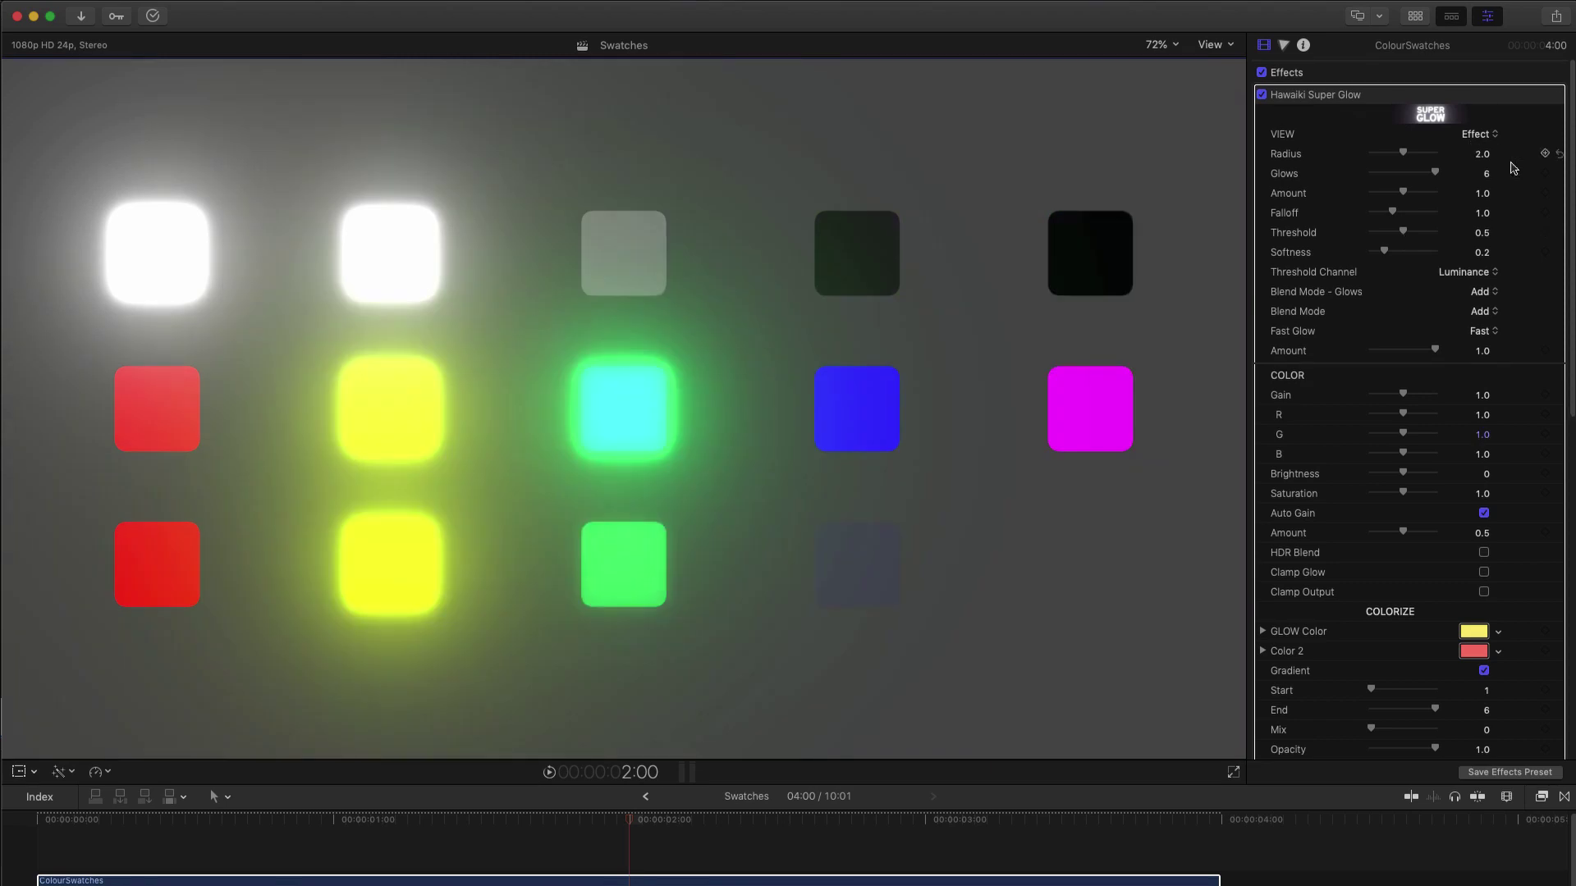
Give the Super Glow matte Gain 1.02, Blur 4.0, Gamma 2.33 and HSV Matte Mode.
left_click_drag(1569, 201, 1571, 591)
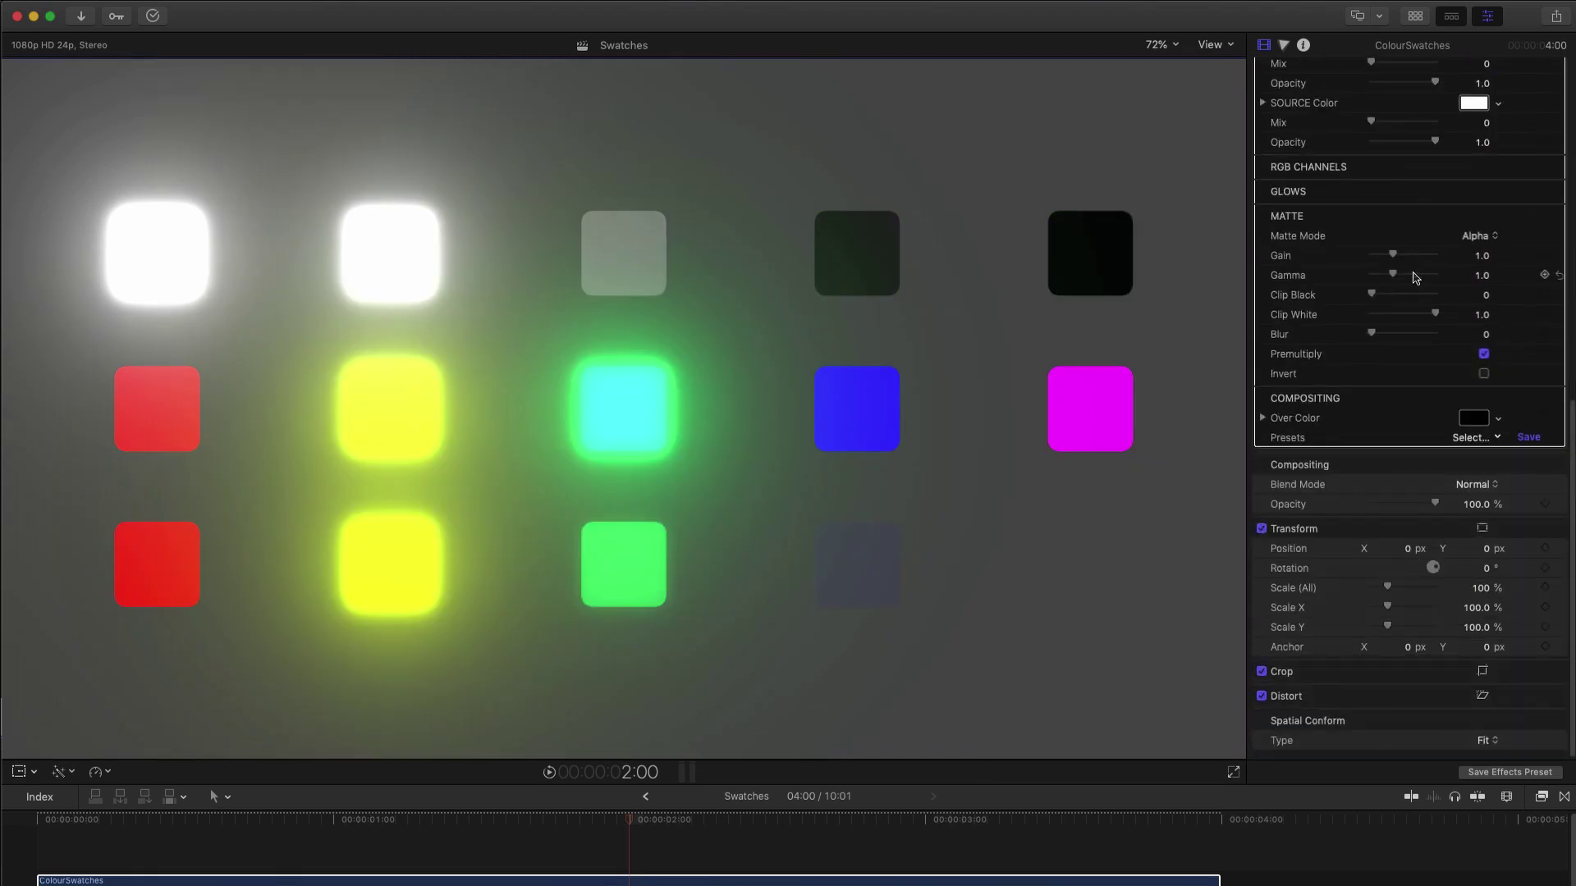
left_click_drag(1393, 256, 1395, 258)
mouse_move(1371, 334)
left_mouse_down()
mouse_move(1434, 339)
mouse_move(1386, 337)
left_mouse_up()
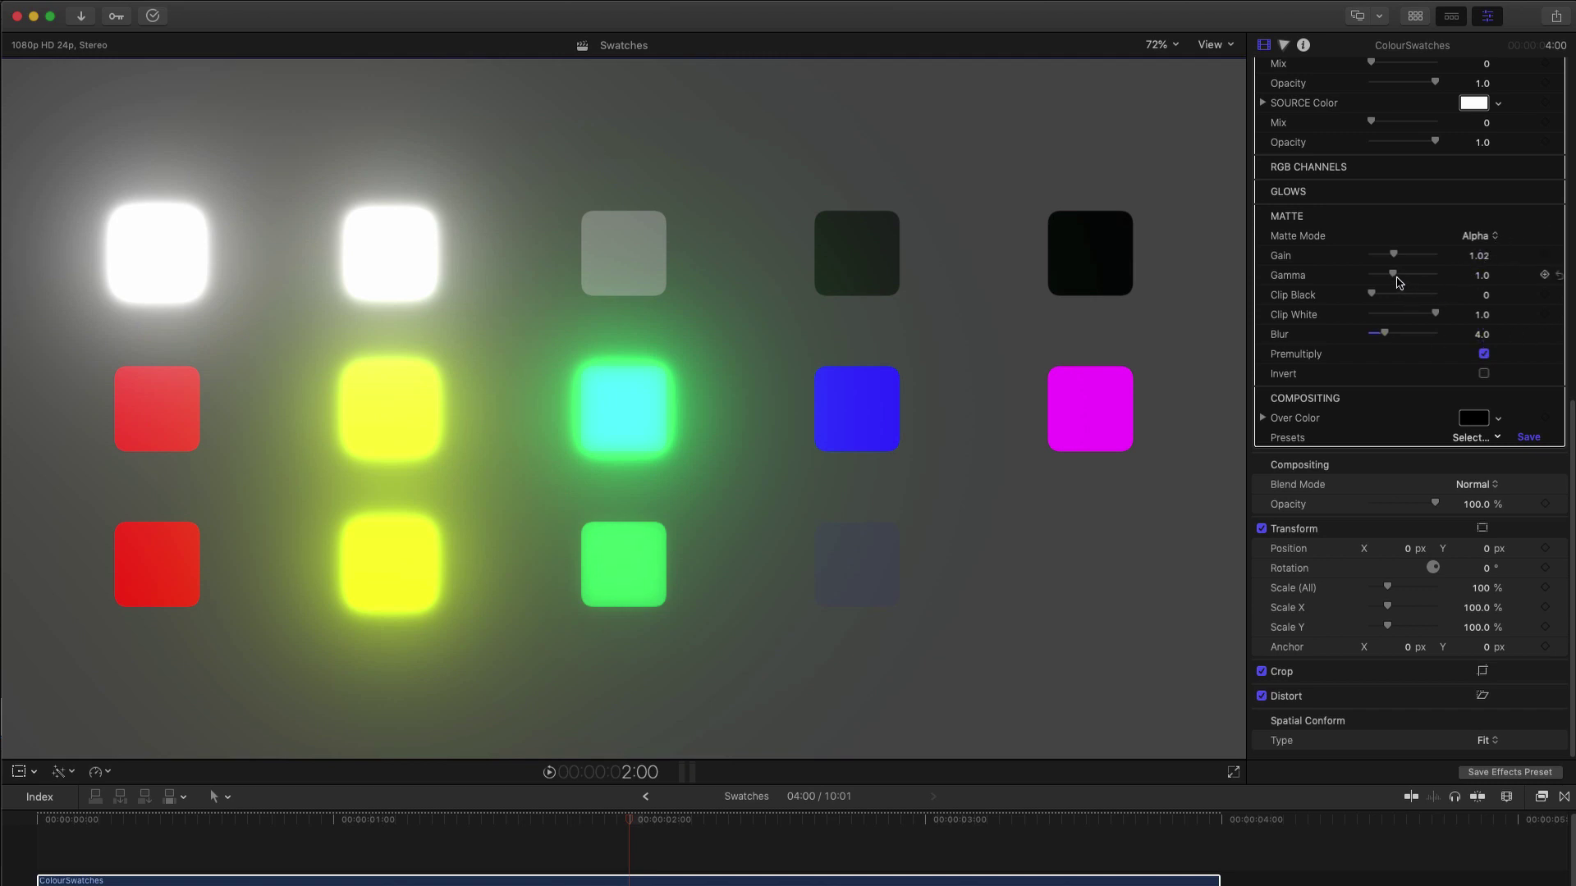
left_click_drag(1396, 278, 1424, 279)
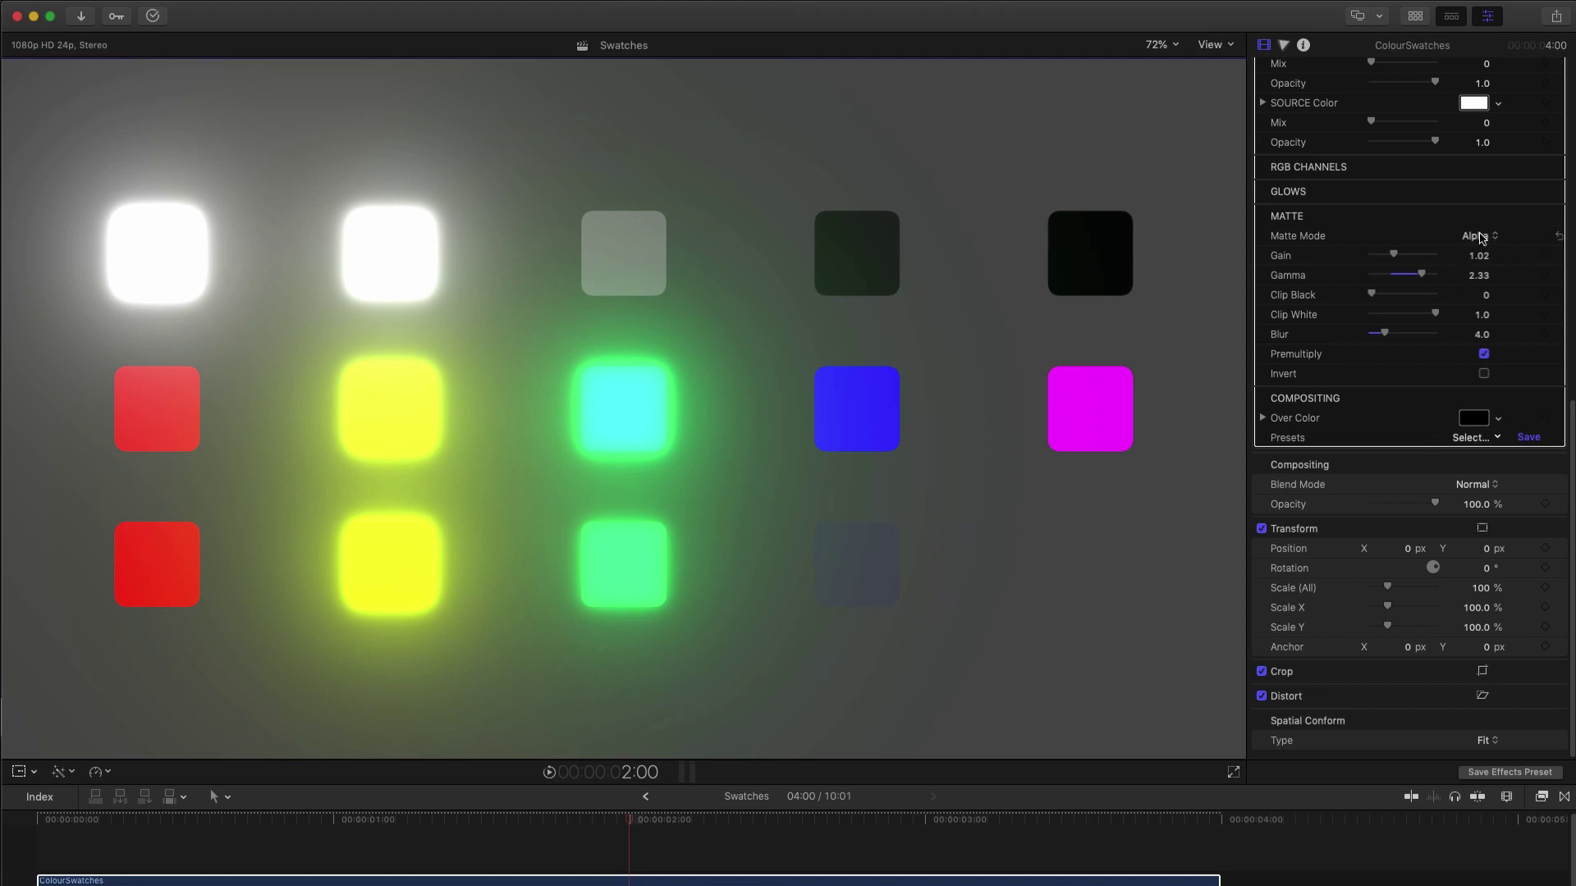
left_click(1480, 238)
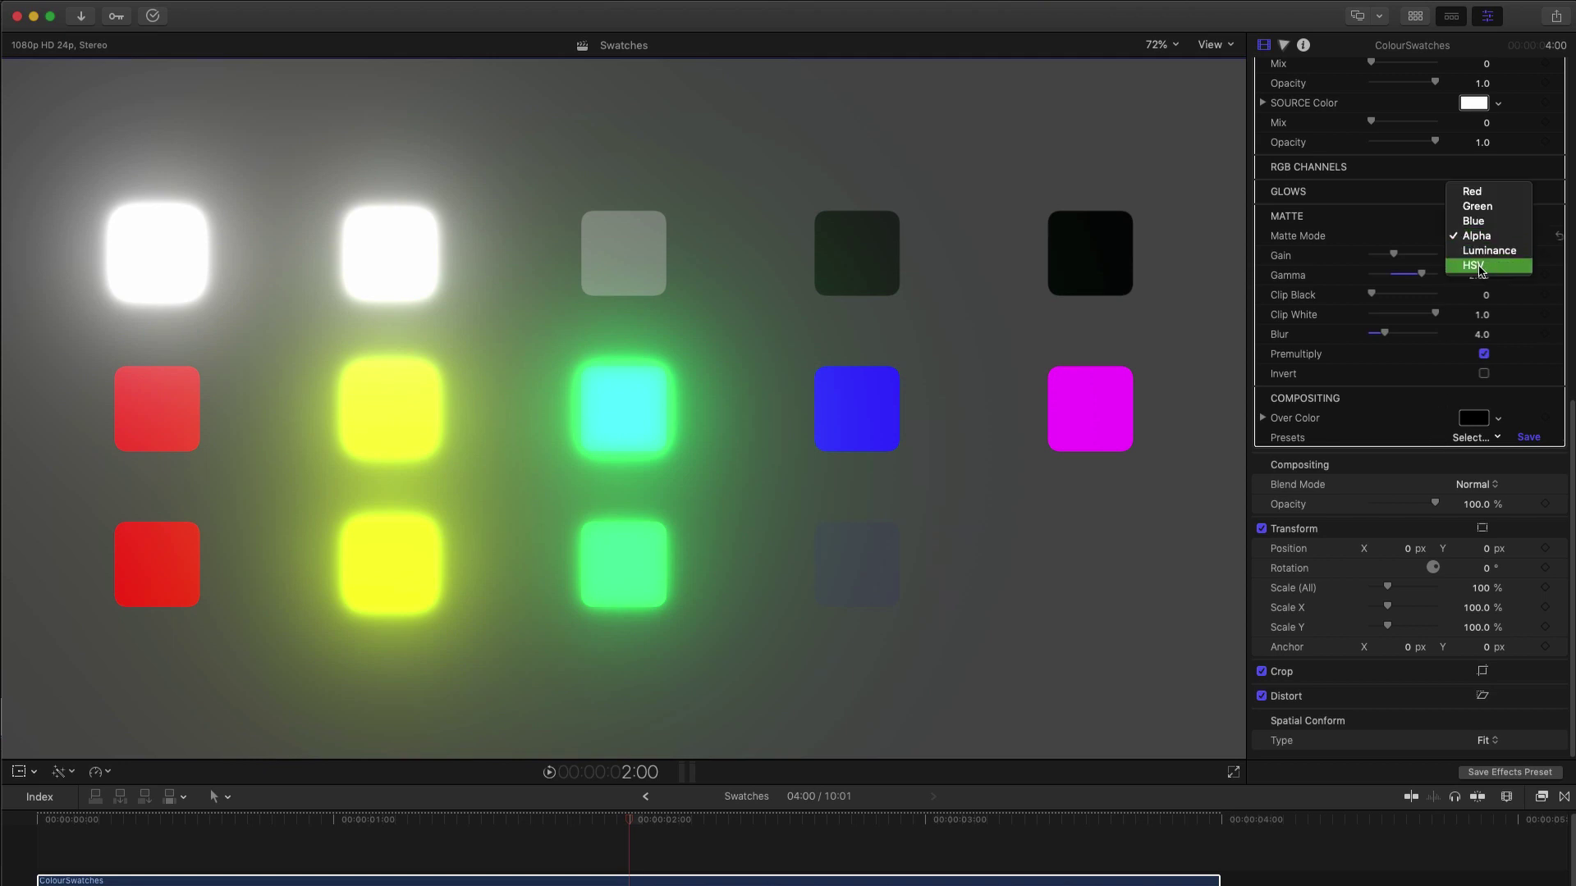
left_click(1480, 268)
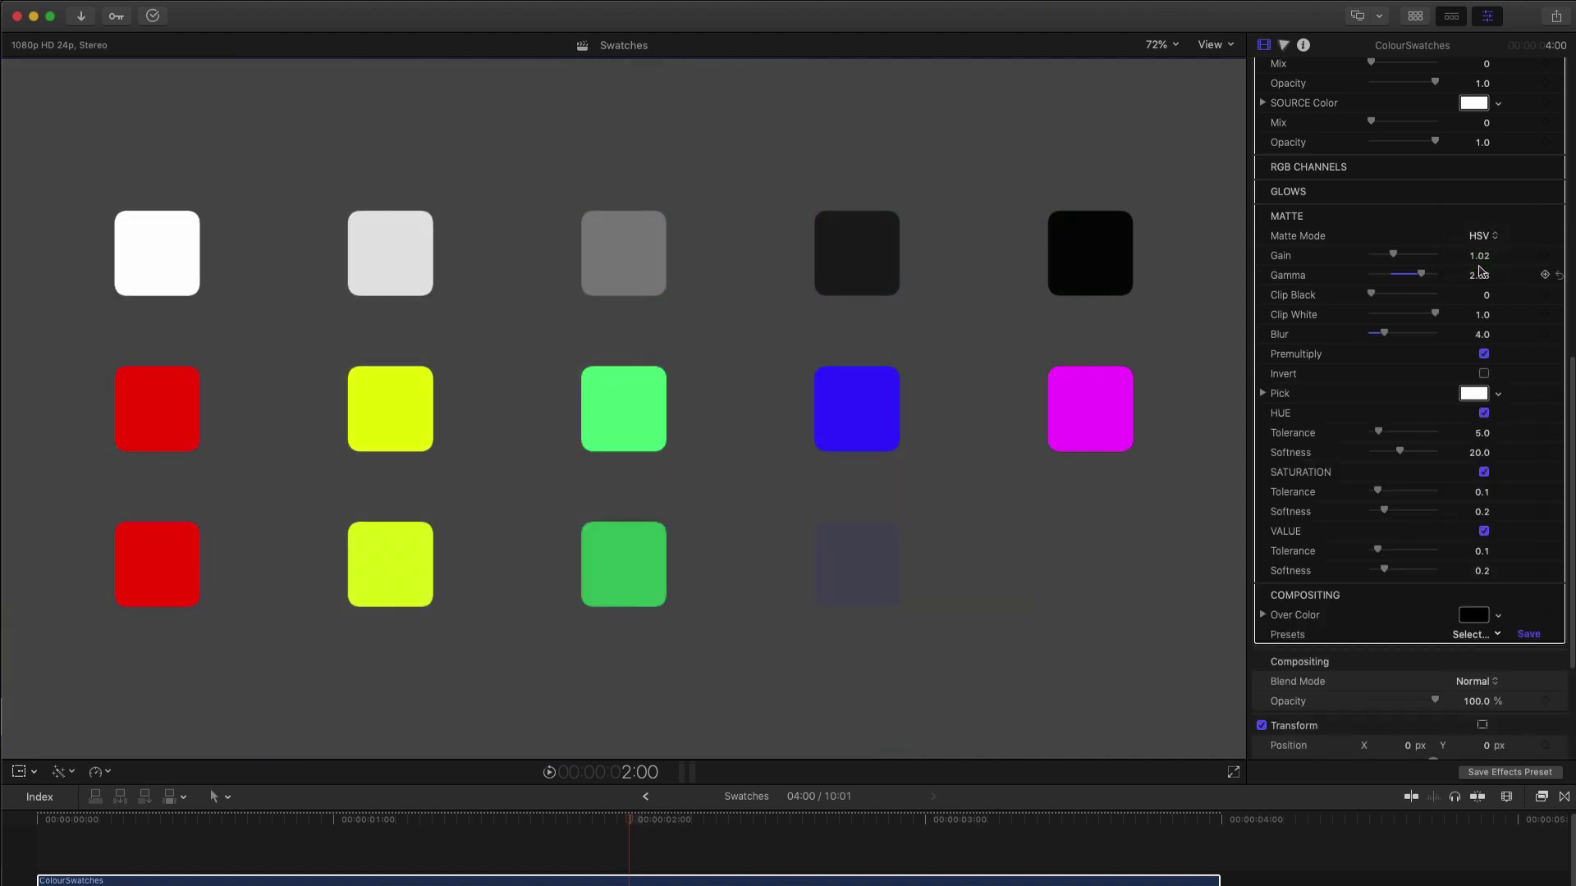
Sample the yellow swatch, then the green swatch, as the HSV matte's pick colour.
left_click(1473, 393)
left_click_drag(1379, 420, 1158, 503)
left_click(1111, 768)
left_click(376, 409)
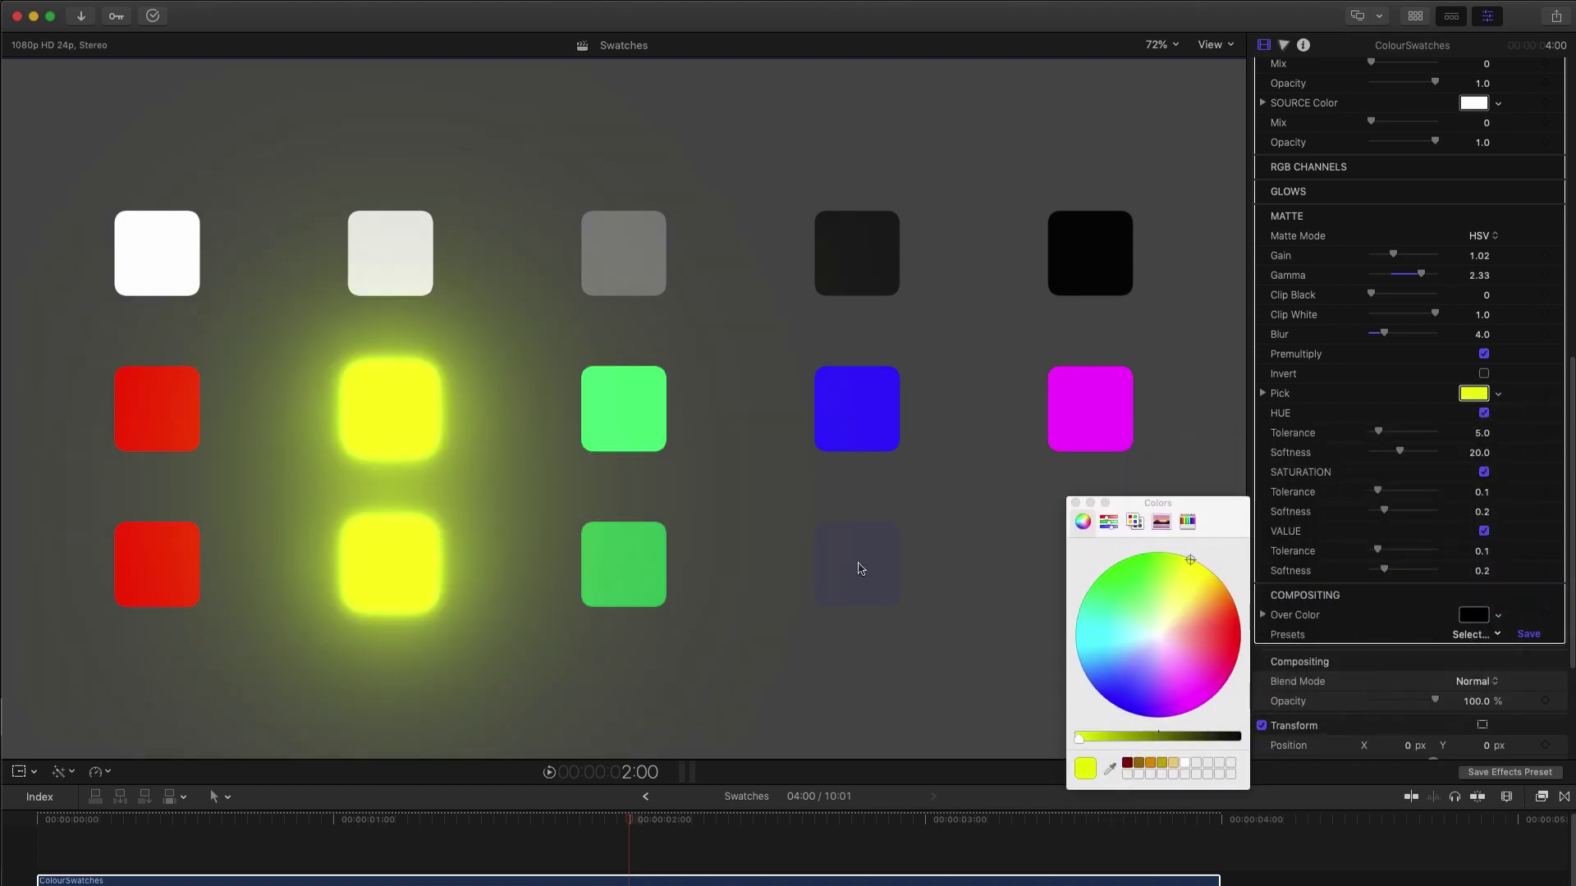
left_click(1110, 768)
left_click(625, 408)
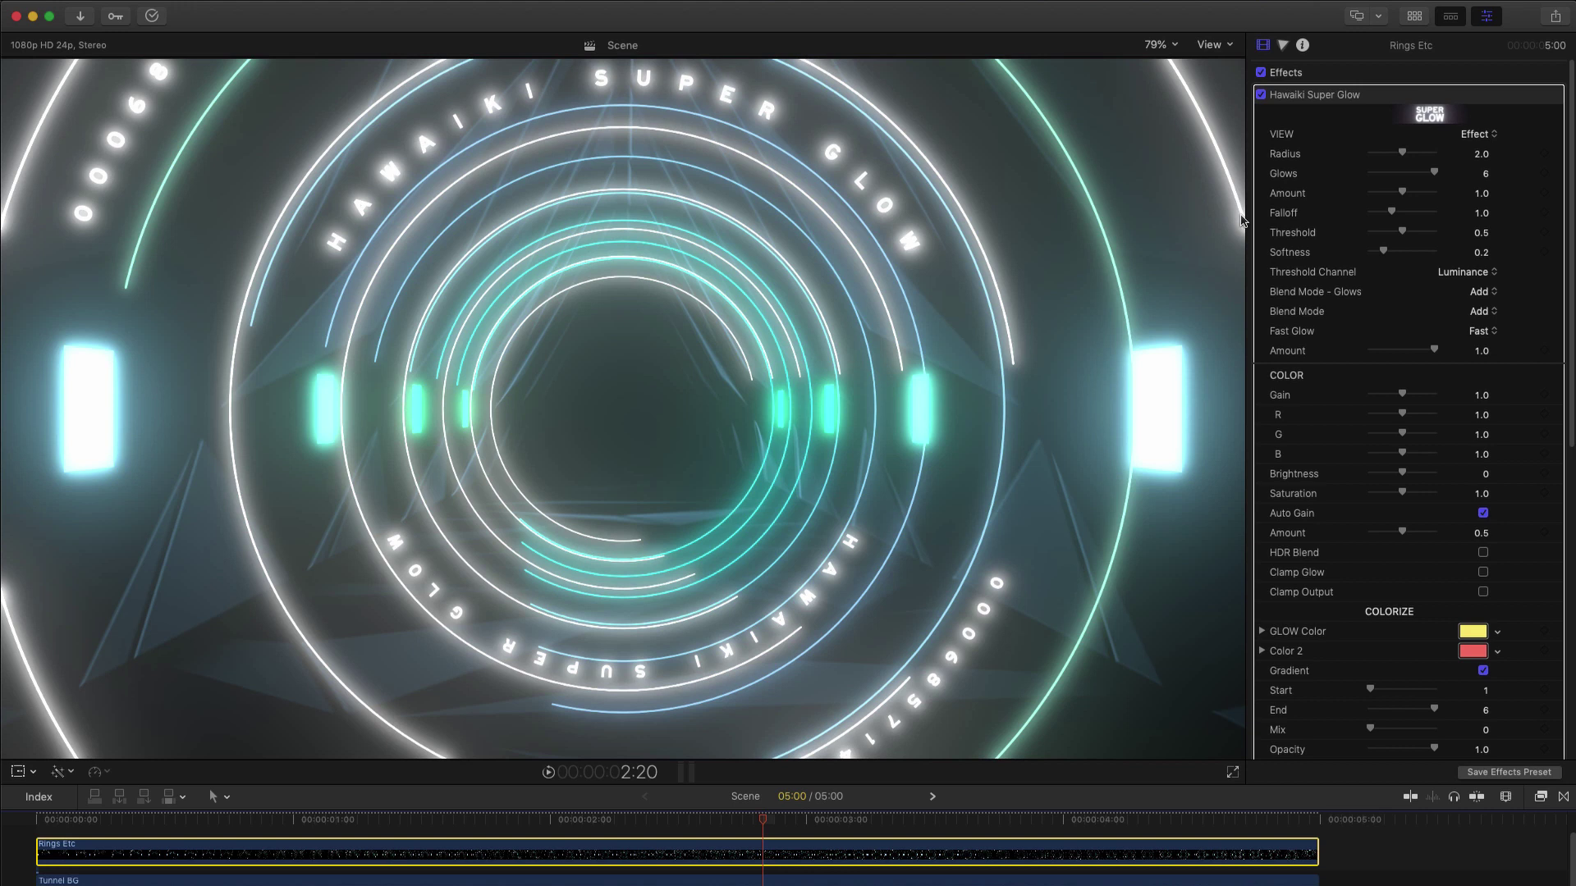
left_click(1296, 174)
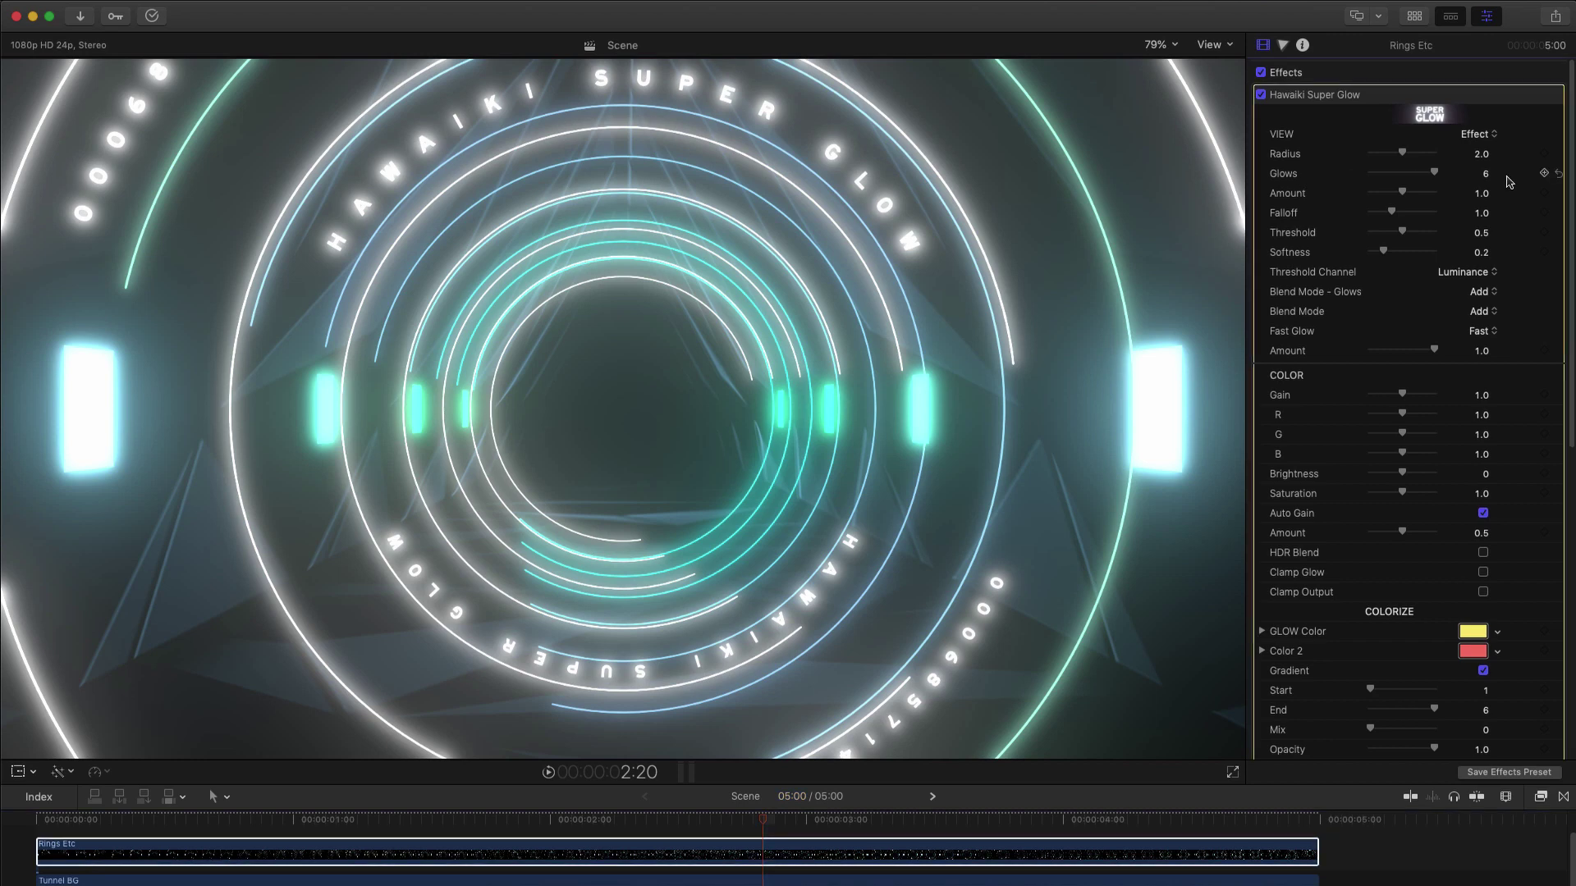
mouse_move(1438, 174)
left_mouse_down()
mouse_move(1365, 179)
mouse_move(1413, 179)
left_mouse_up()
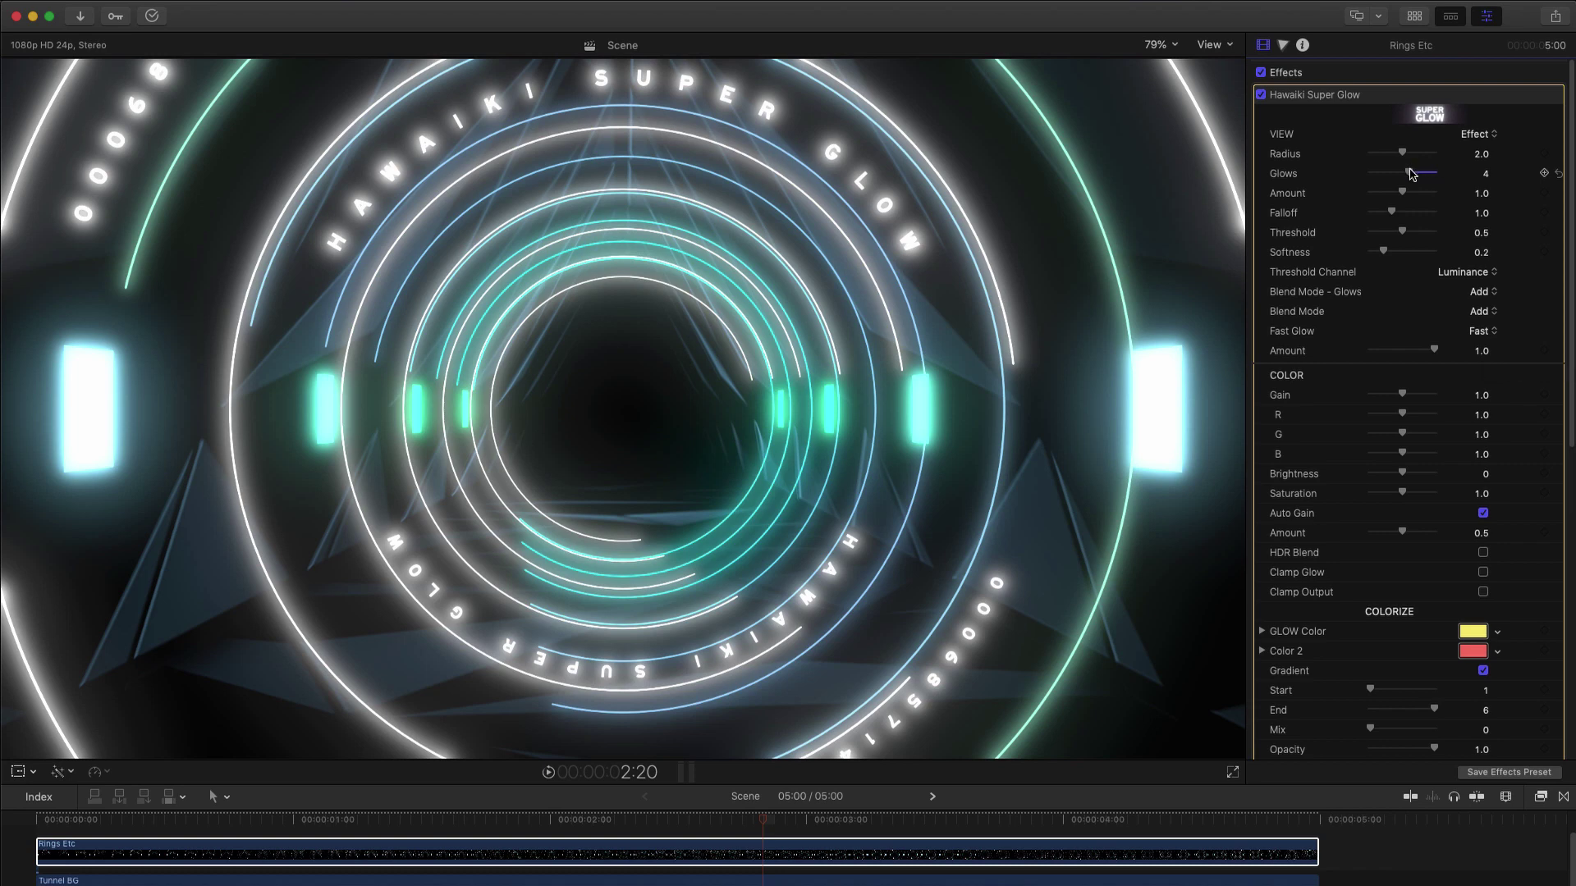
left_click_drag(1411, 173, 1469, 177)
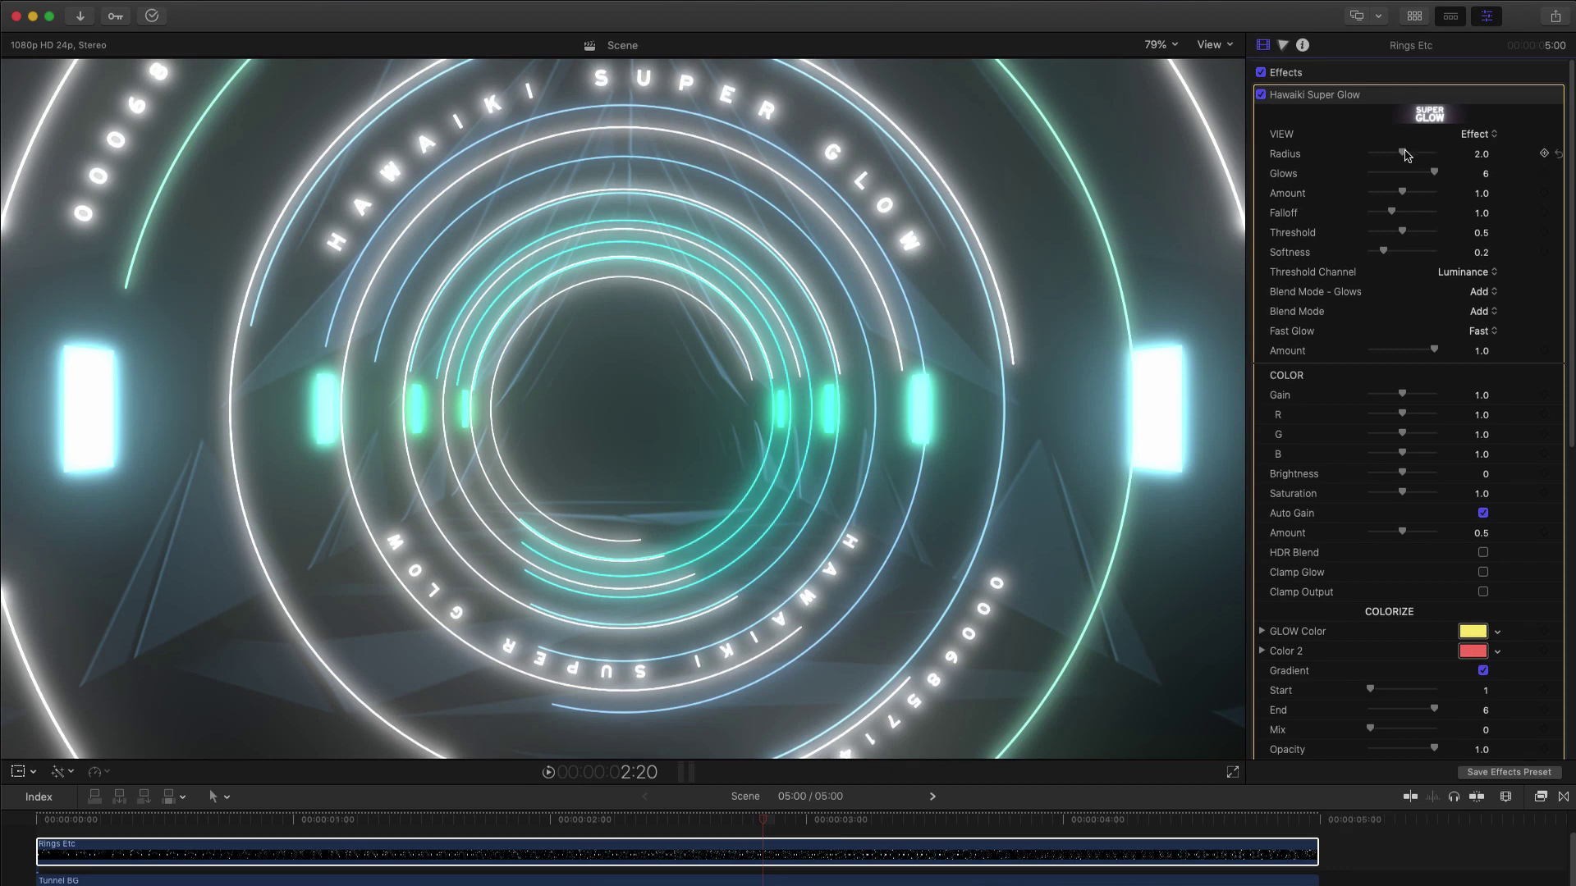
left_click_drag(1402, 154, 1398, 156)
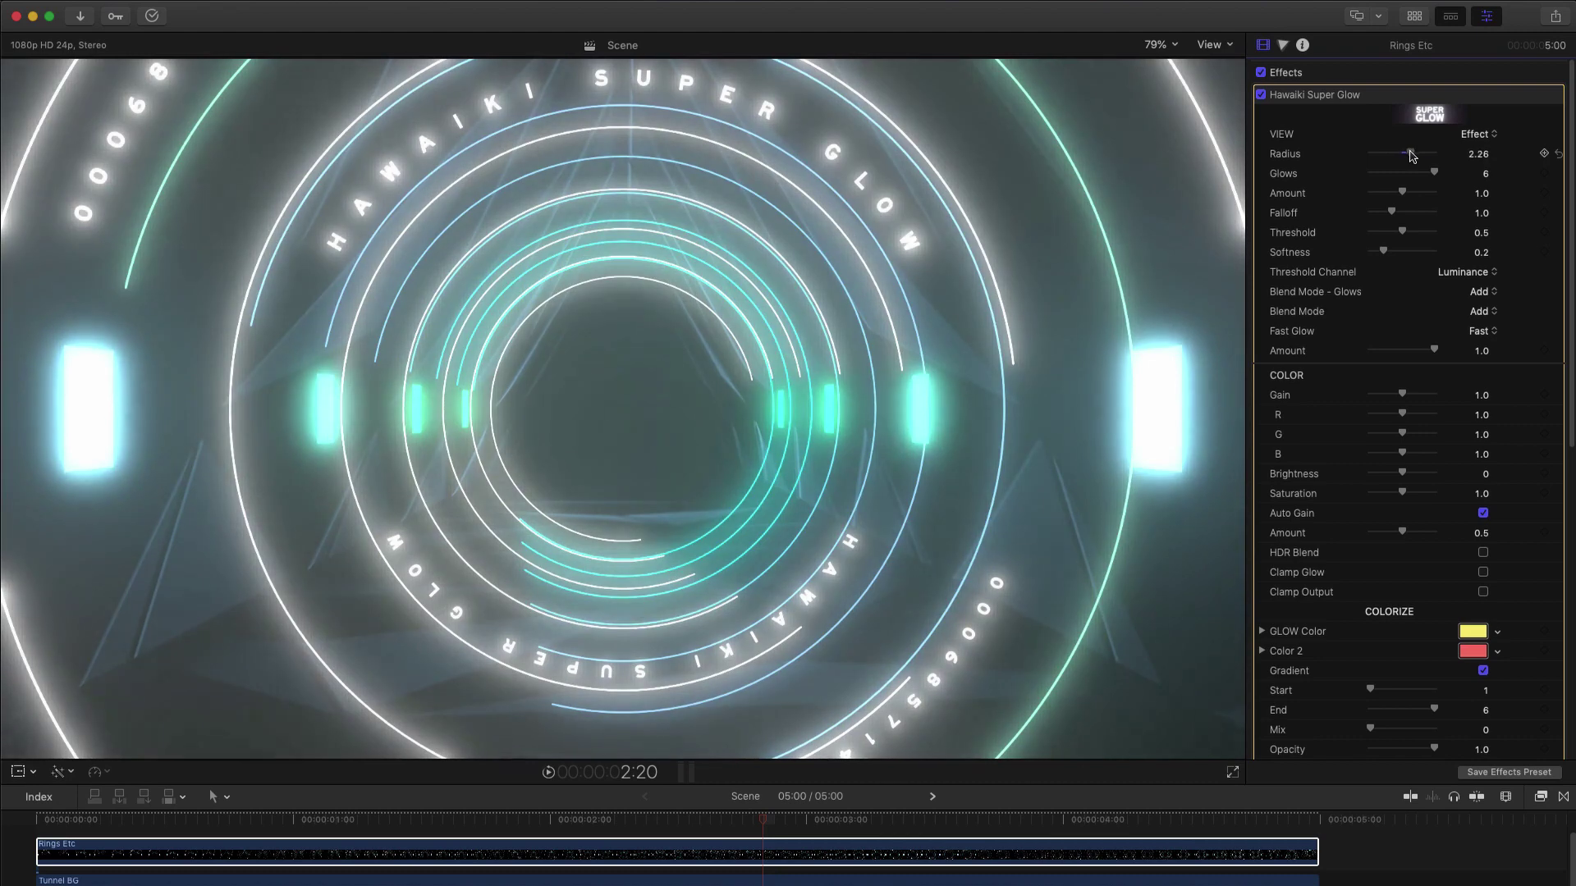
left_click_drag(1403, 154, 1399, 155)
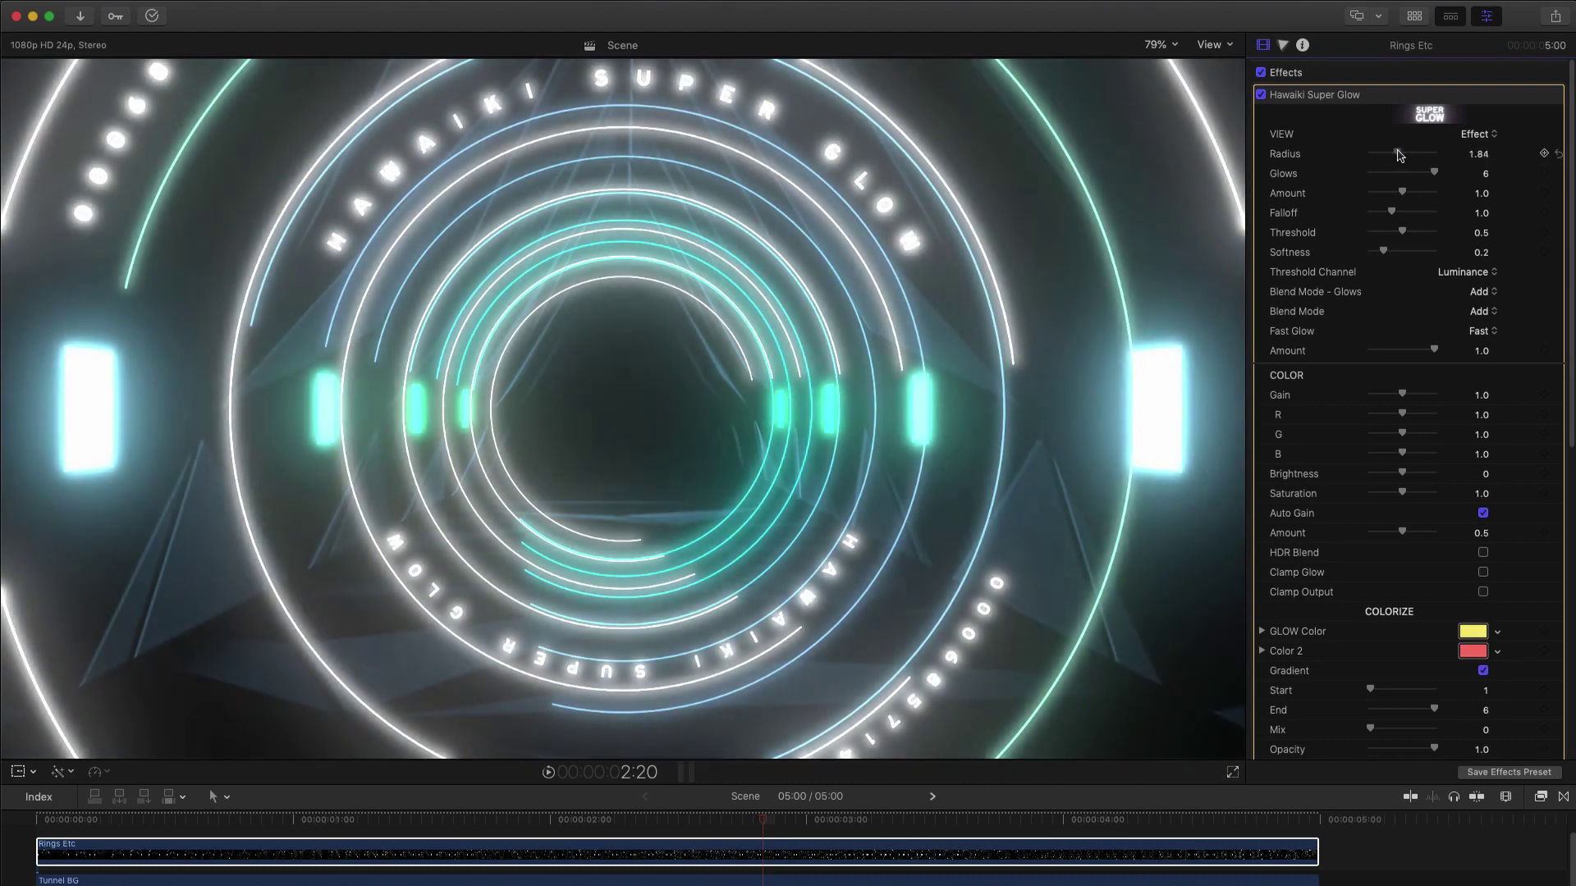
left_click(1558, 154)
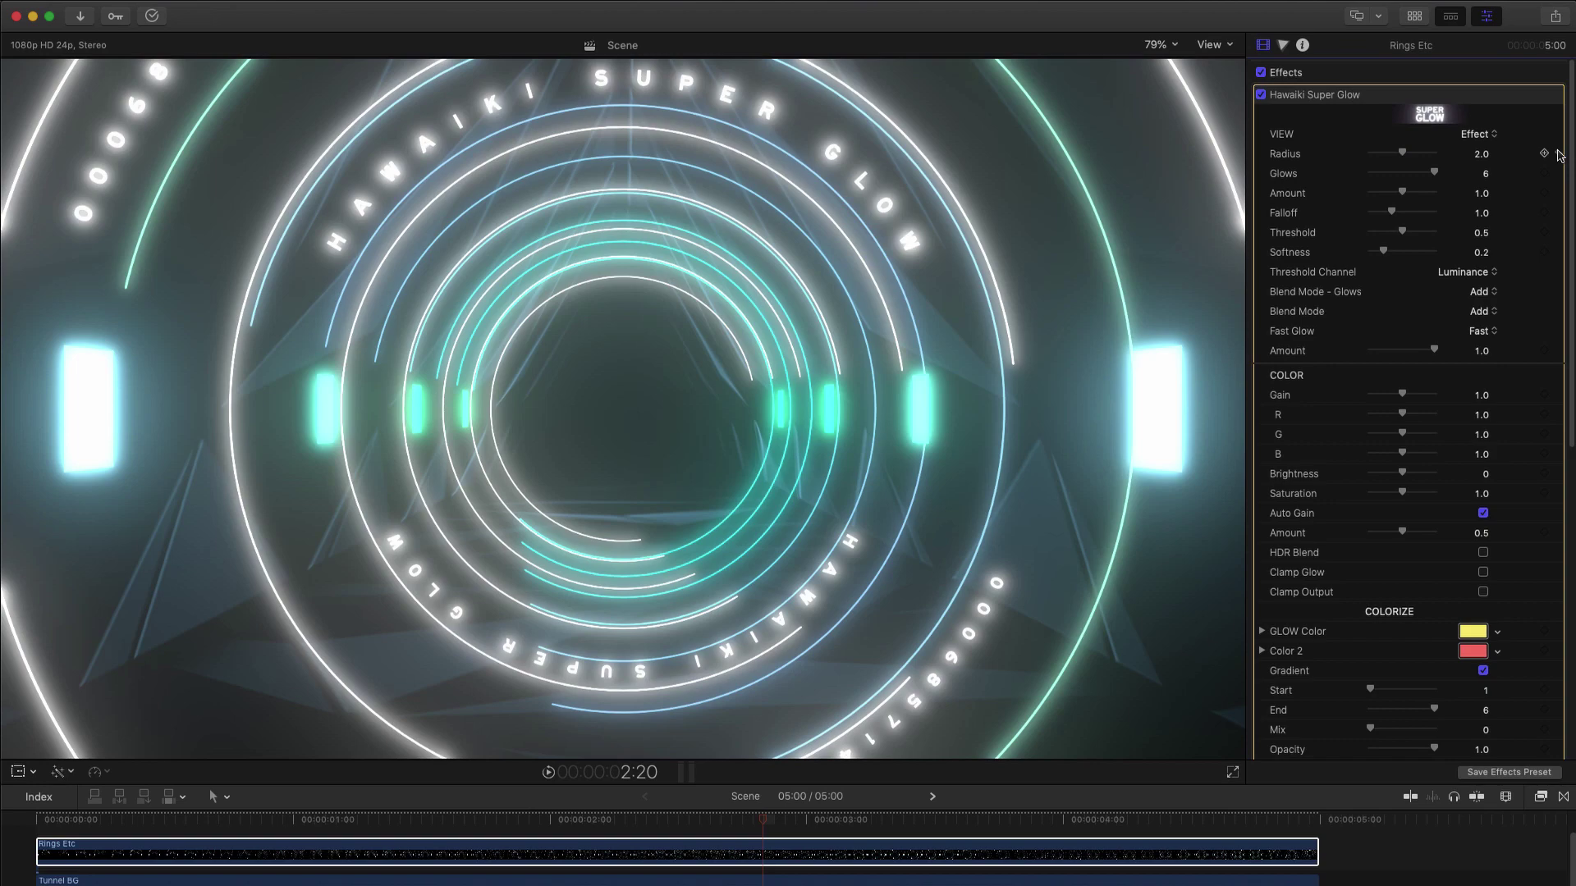
scroll(1559, 155, "down", 1)
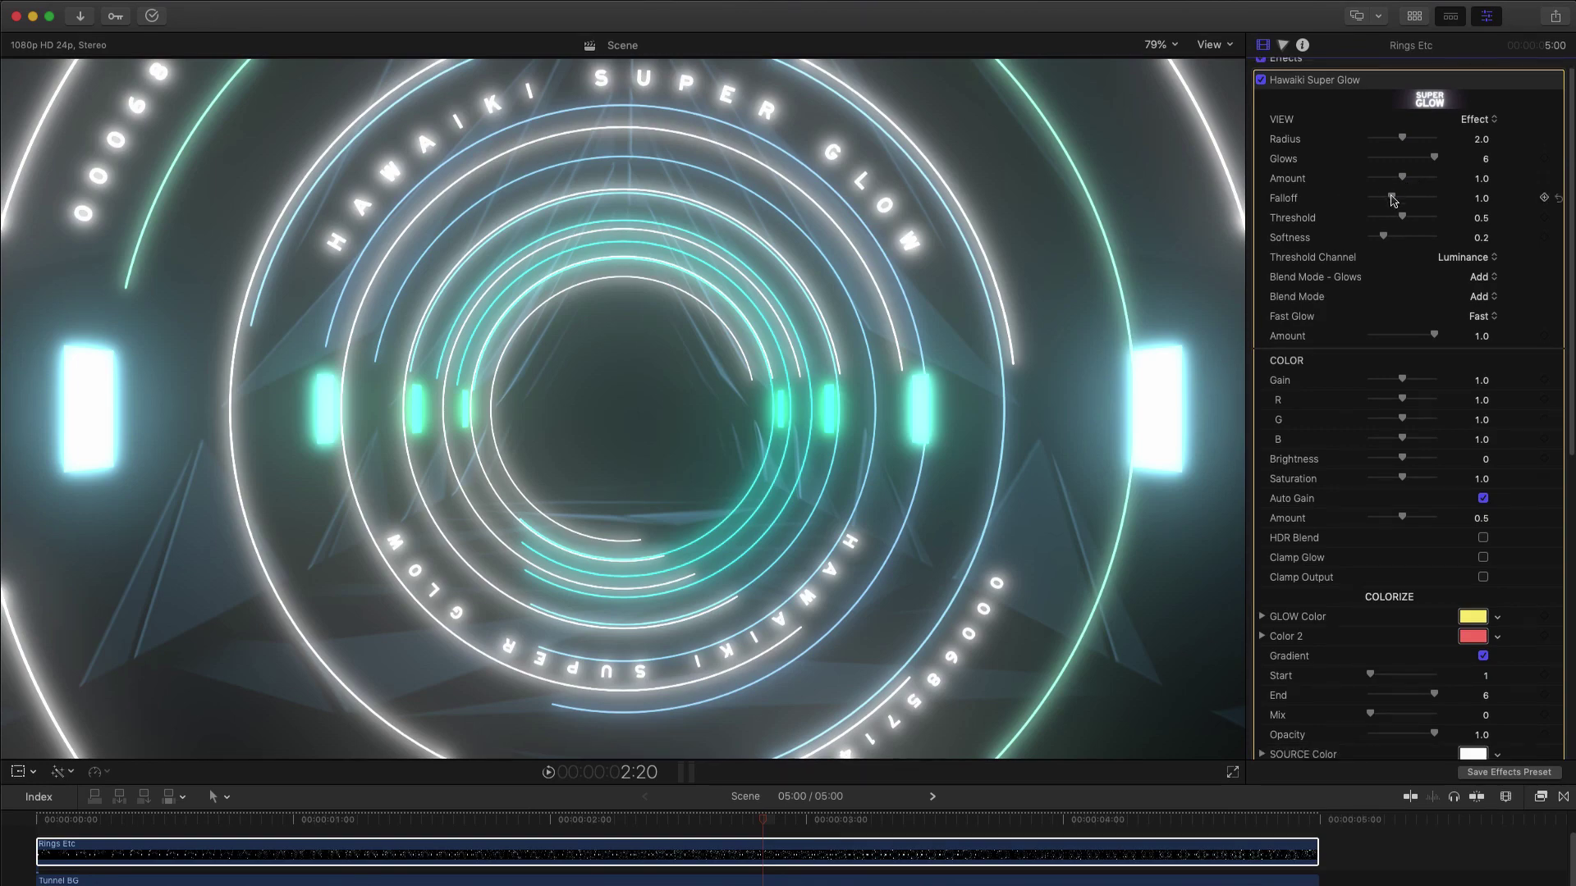
left_click_drag(1392, 199, 1412, 205)
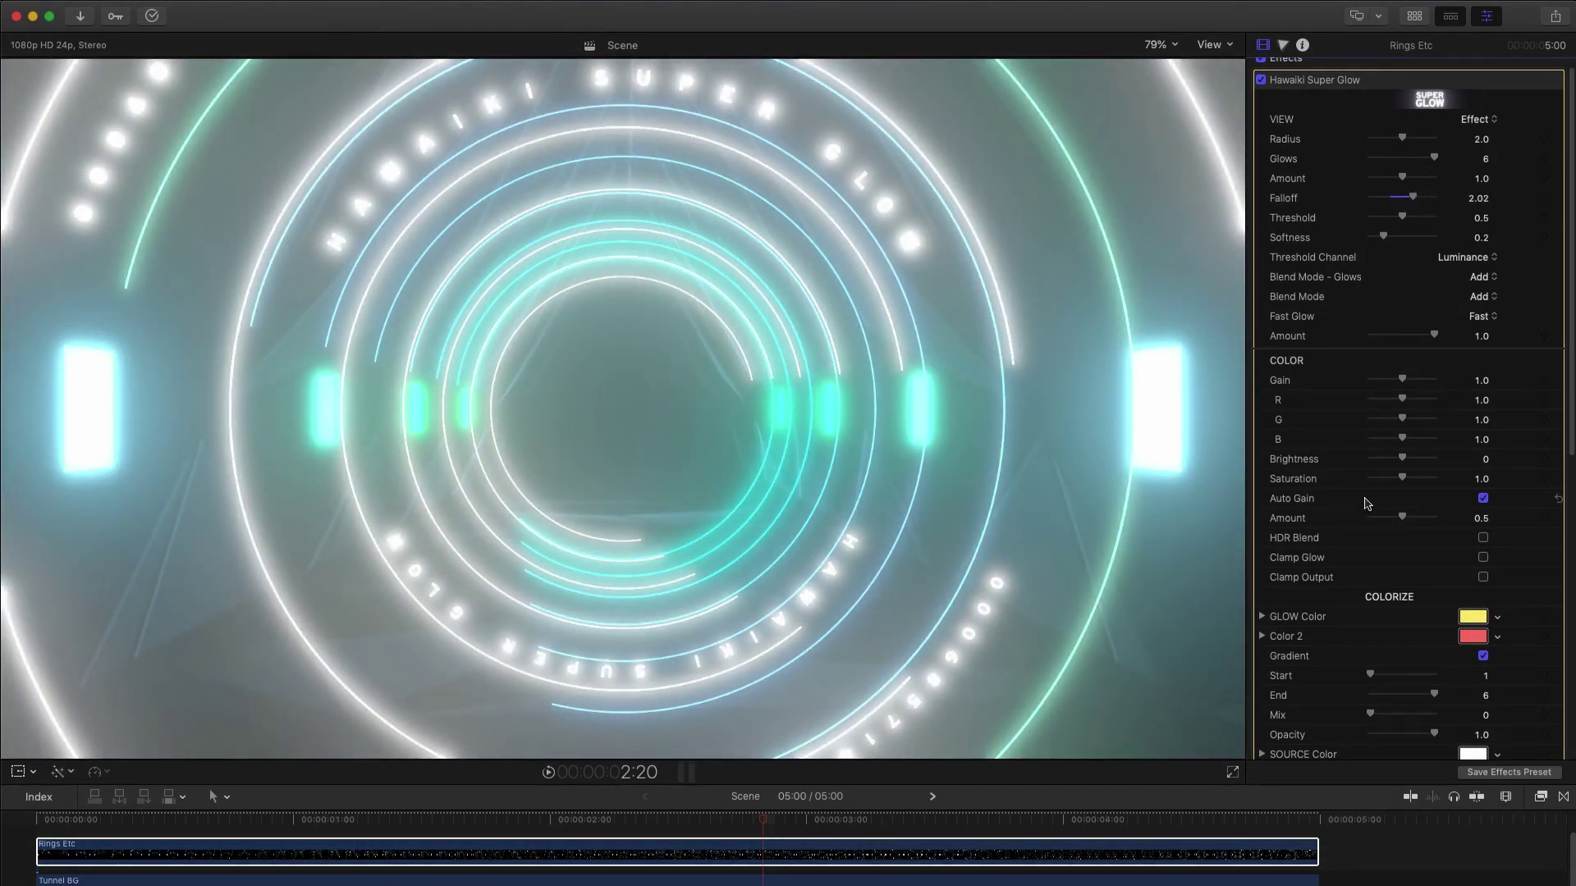
mouse_move(1402, 462)
left_mouse_down()
mouse_move(1474, 463)
mouse_move(1429, 465)
left_mouse_up()
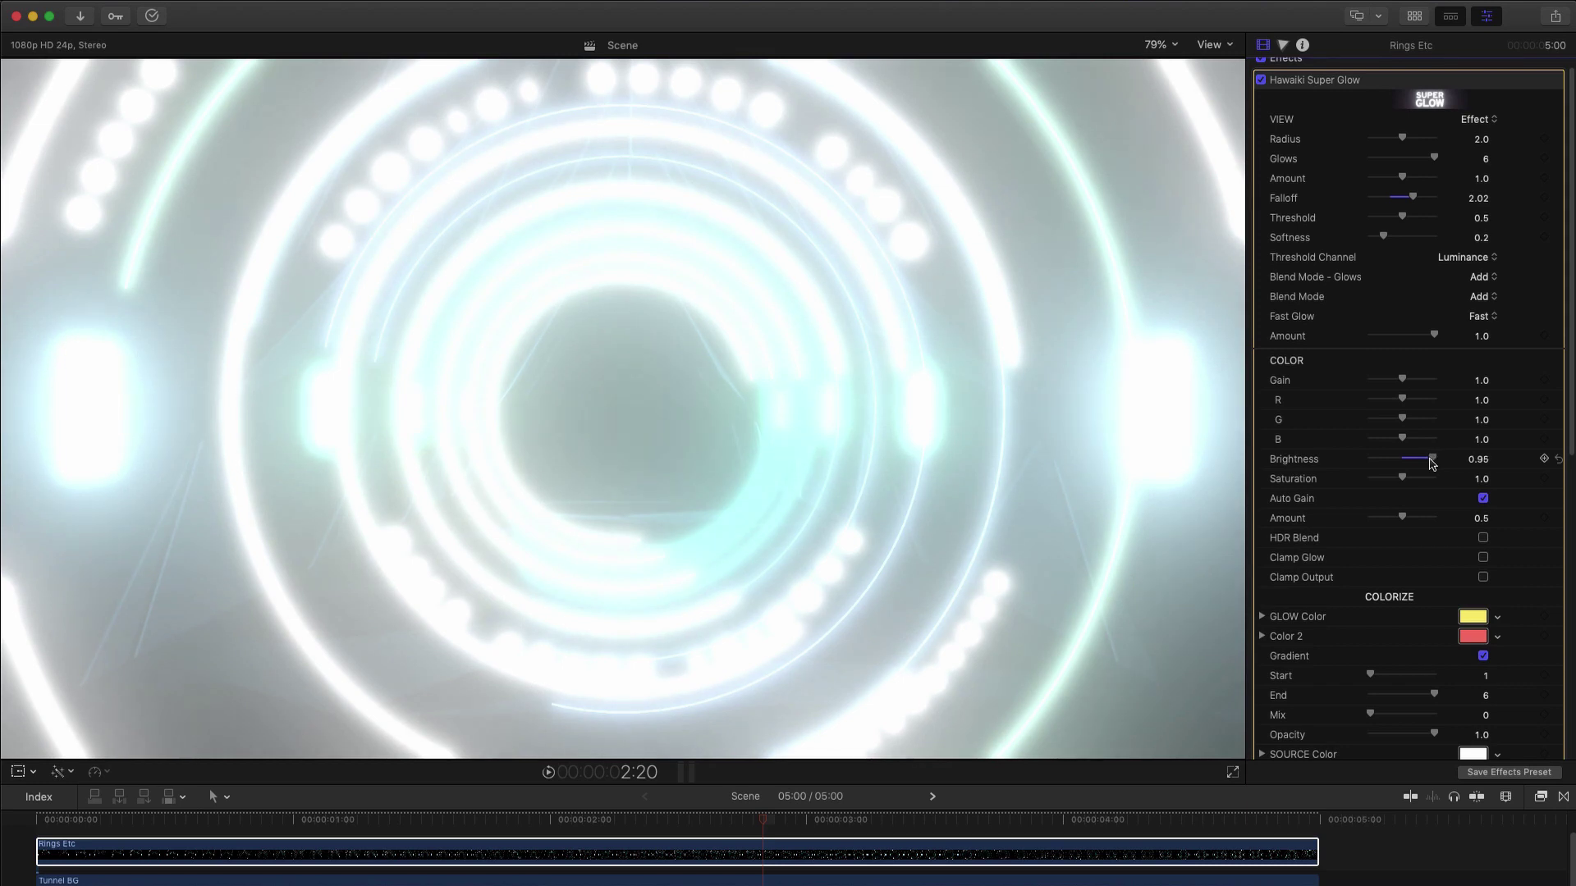
left_click(1561, 463)
left_click(1559, 200)
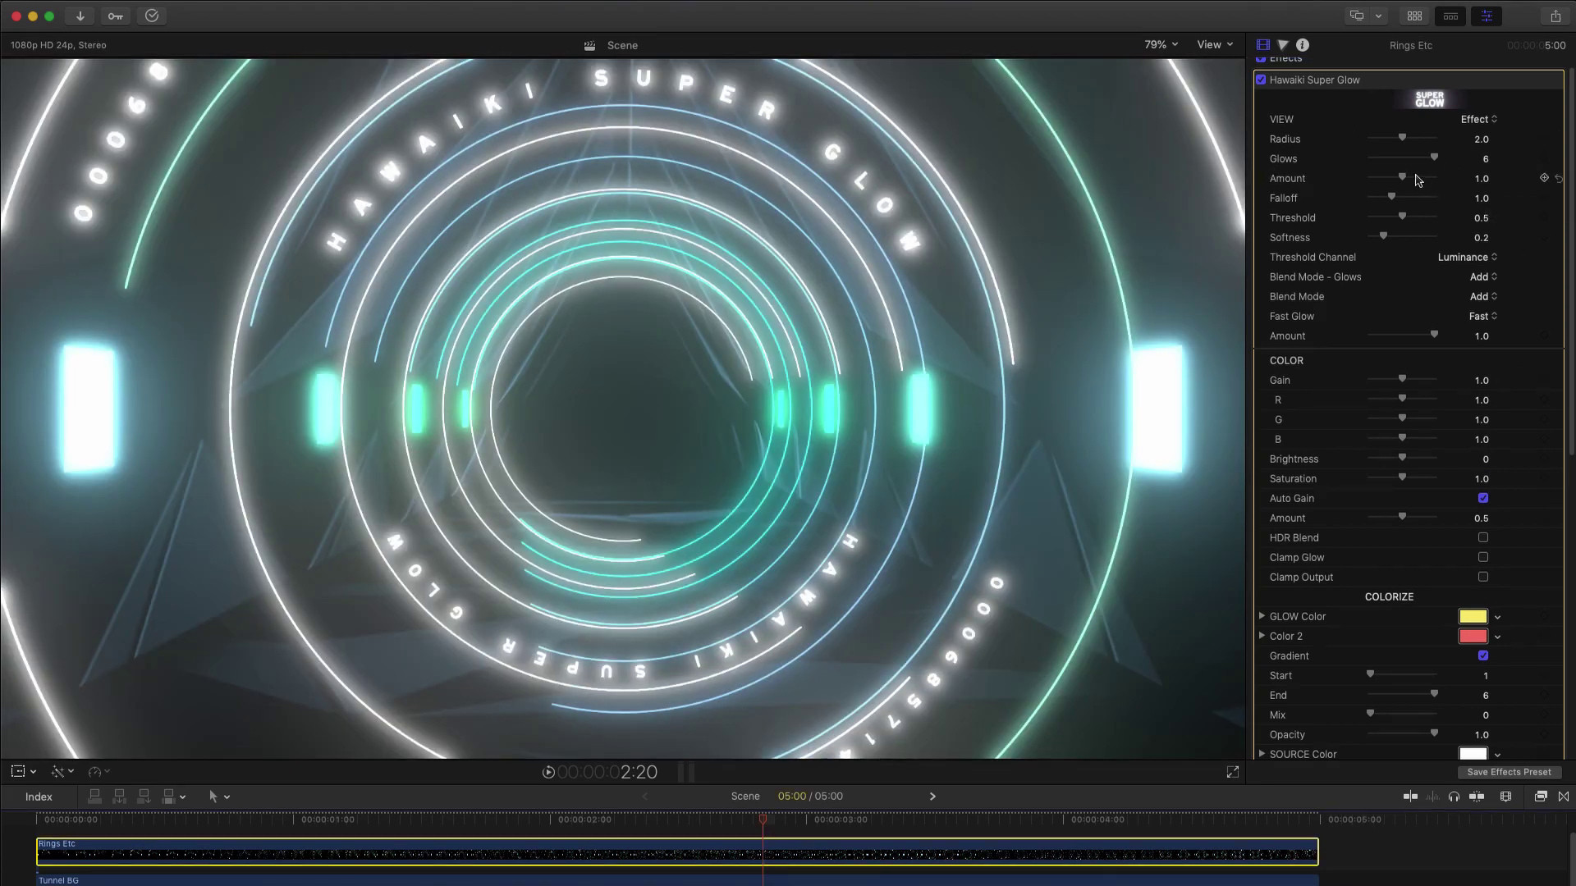
mouse_move(1403, 179)
left_mouse_down()
mouse_move(1514, 182)
mouse_move(1415, 183)
left_mouse_up()
left_click_drag(1404, 381, 1465, 383)
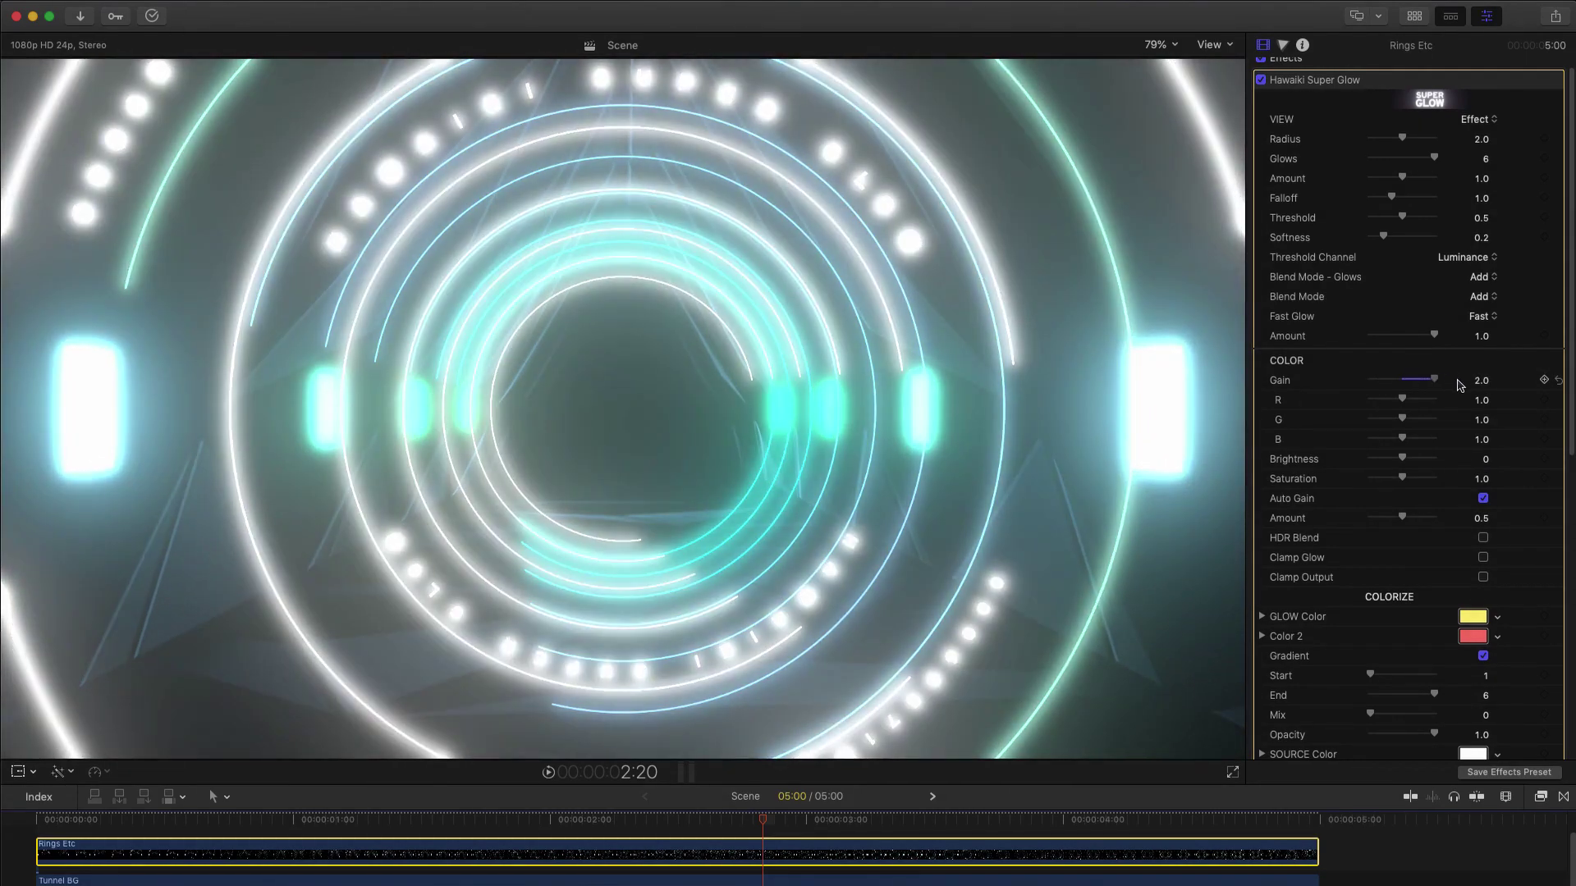
left_click(1558, 381)
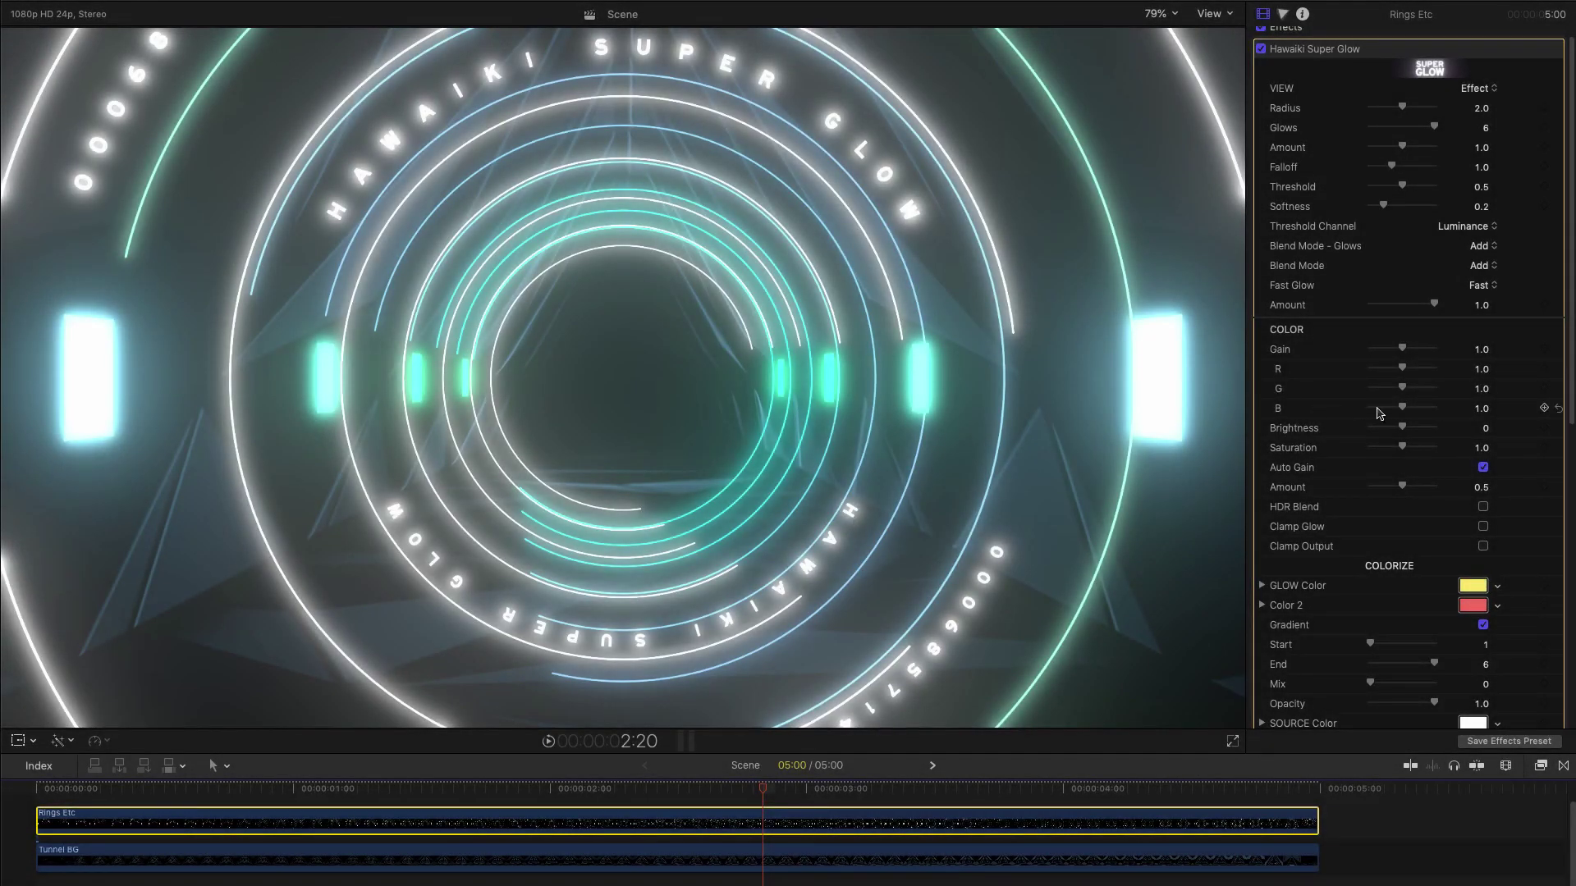
left_click_drag(1402, 408, 1434, 409)
left_click_drag(1404, 390, 1388, 393)
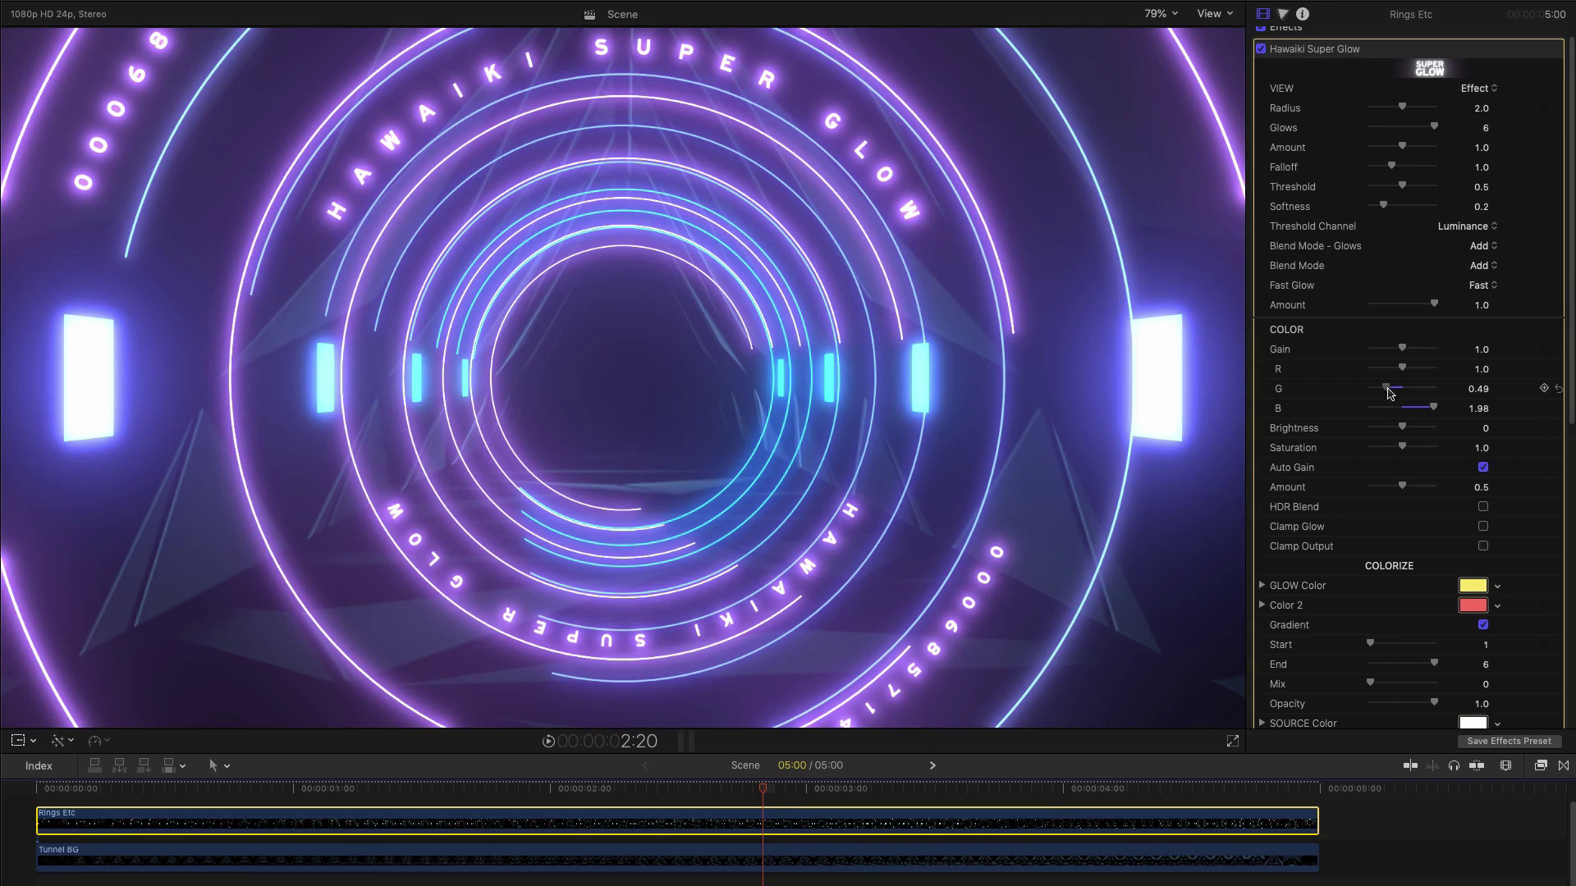
mouse_move(1403, 450)
left_mouse_down()
mouse_move(1442, 451)
mouse_move(1366, 454)
mouse_move(1404, 455)
left_mouse_up()
left_click(1557, 48)
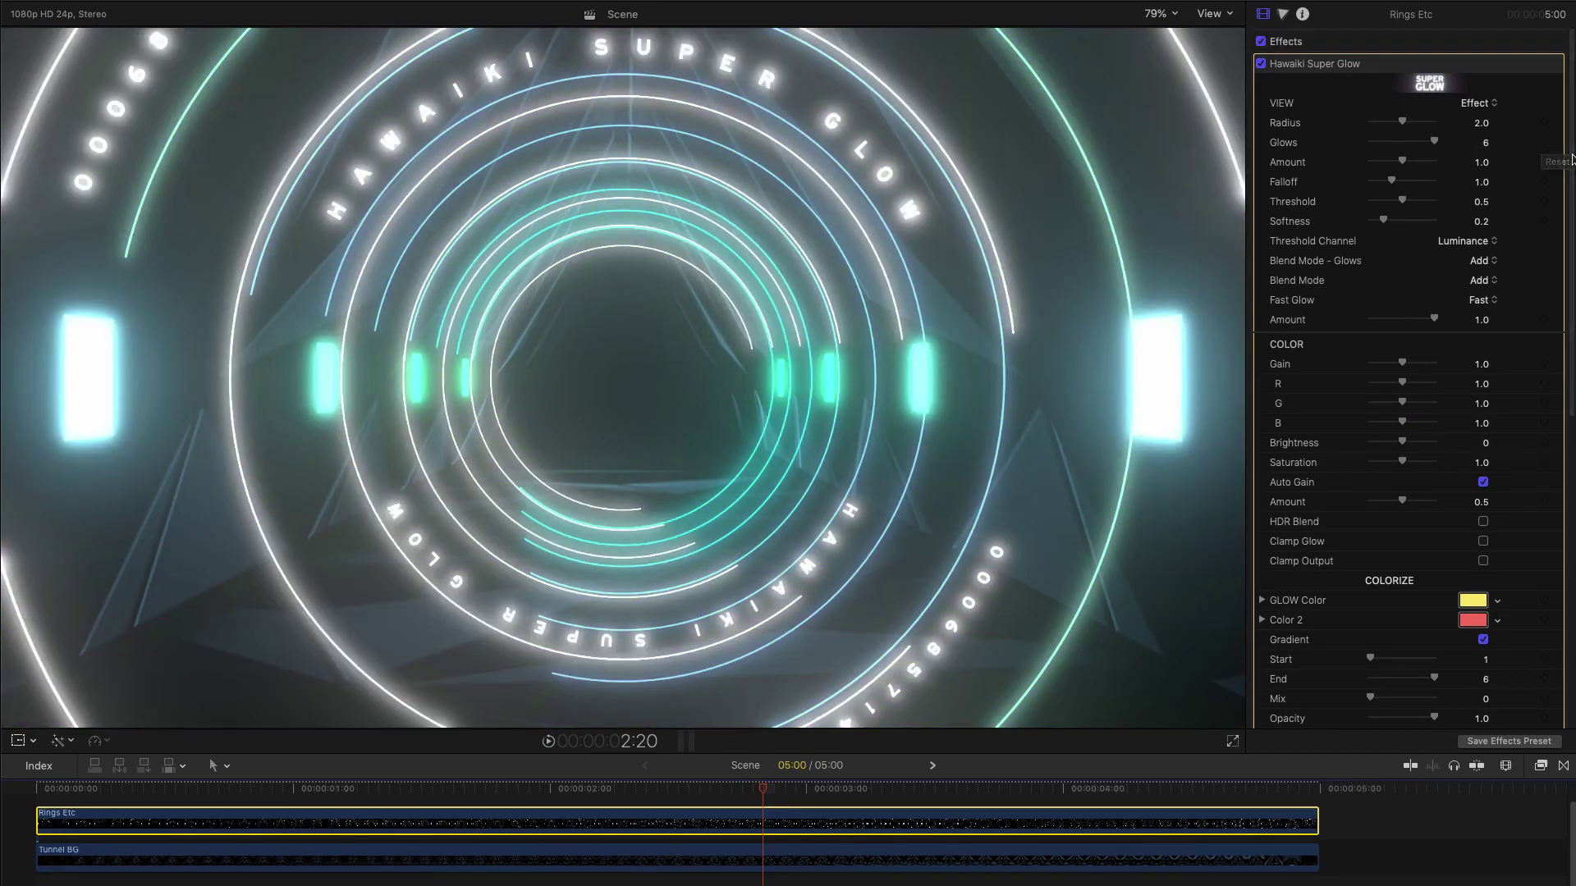
scroll(1572, 158, "down", 10)
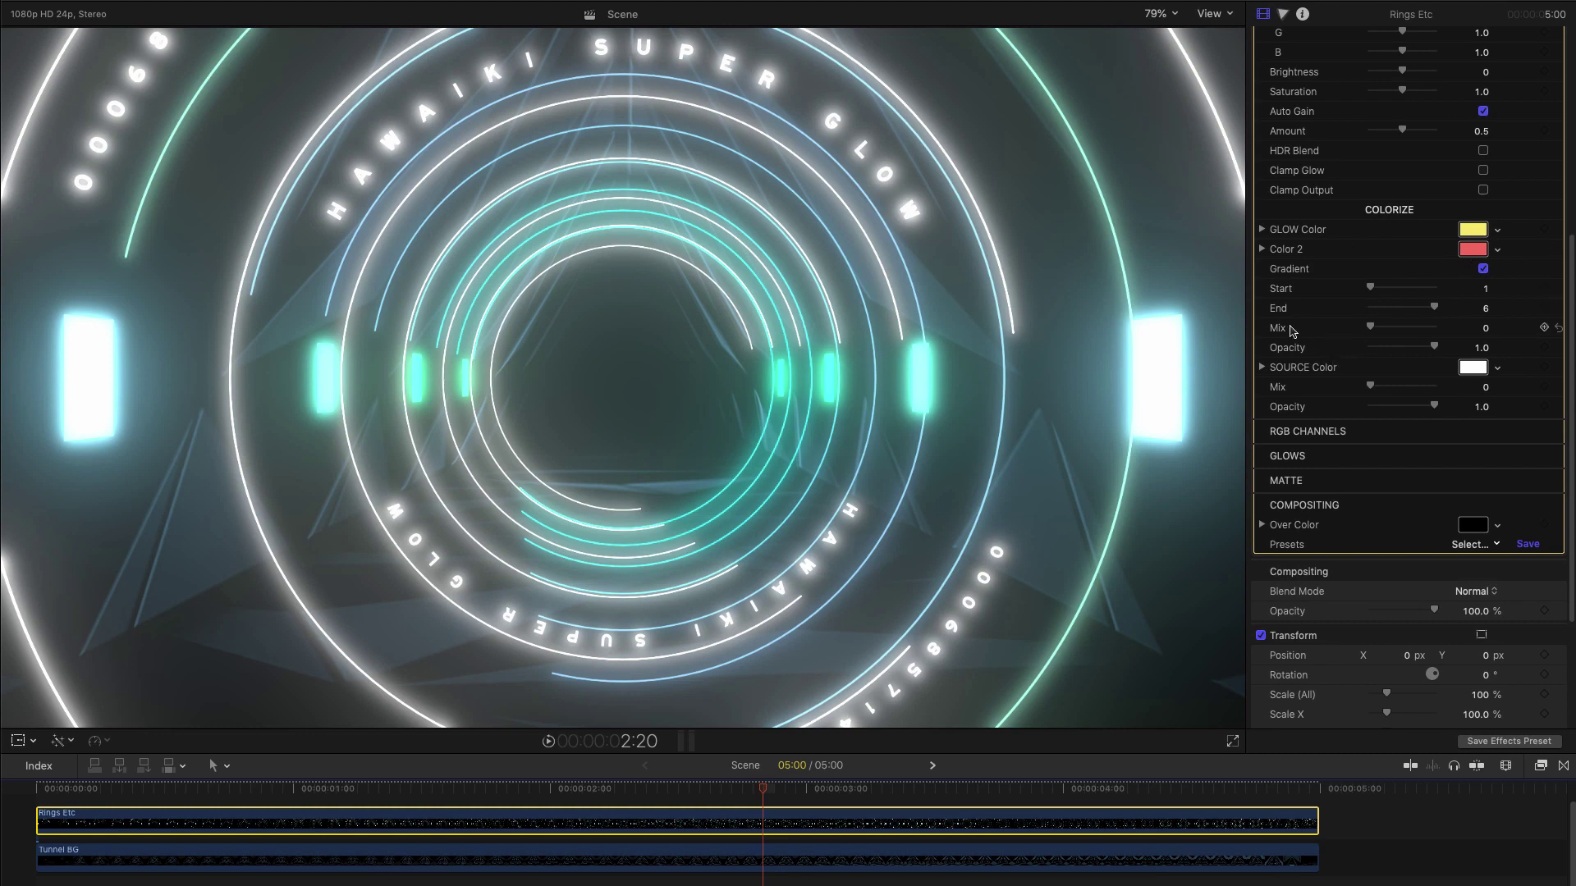
Set Colorize Mix to 1.0, change Color 2 to lavender, and start the gradient at glow 2.
left_click_drag(1371, 329, 1462, 335)
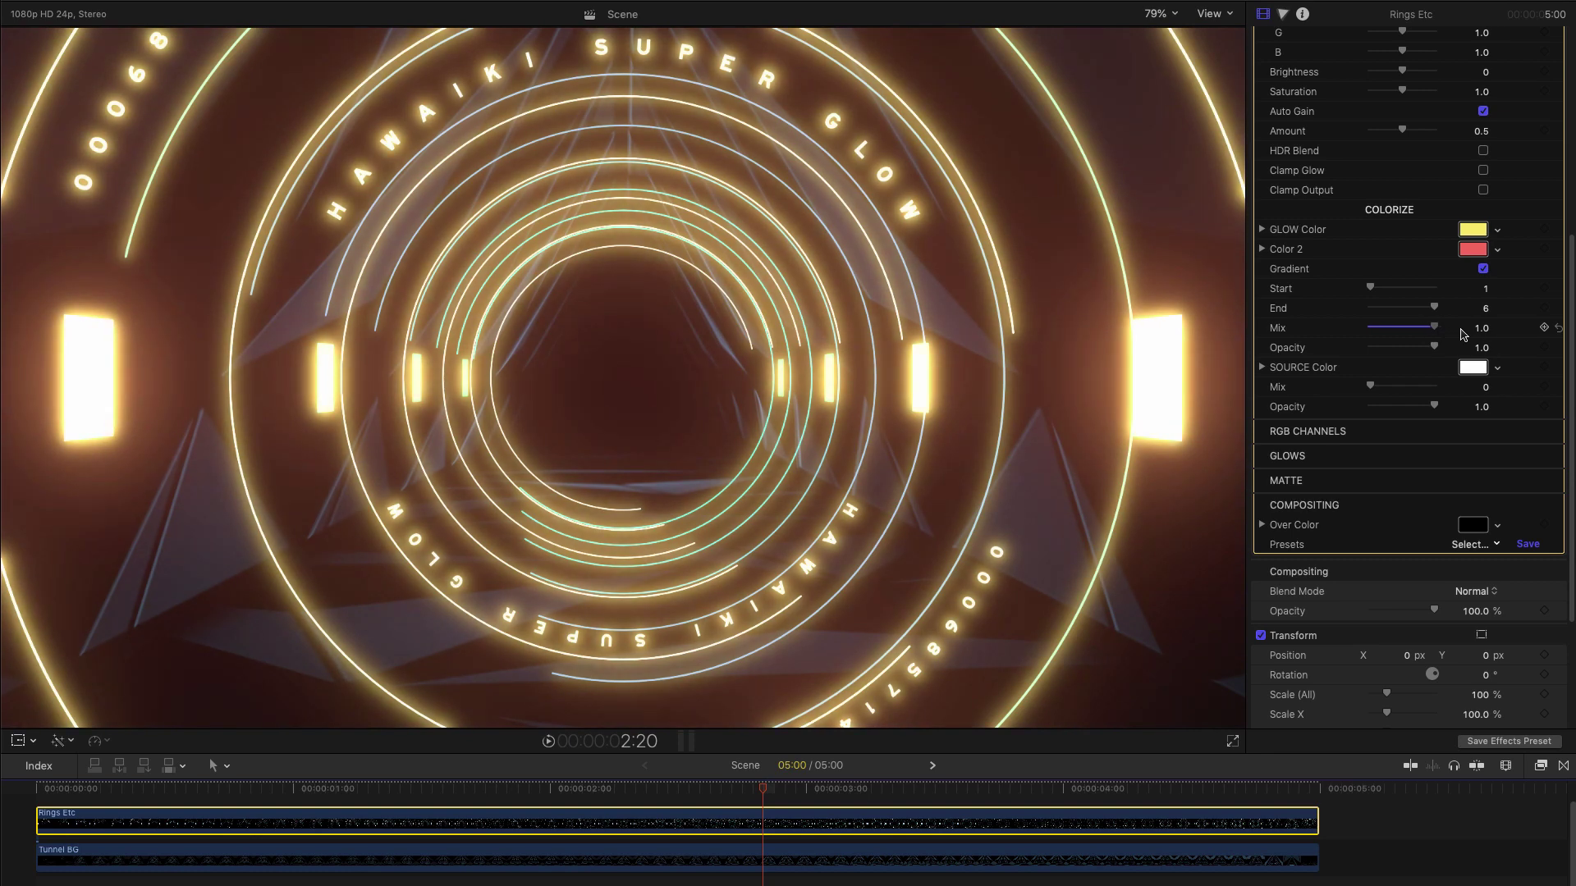
left_click(1477, 253)
left_click_drag(1178, 605, 1138, 639)
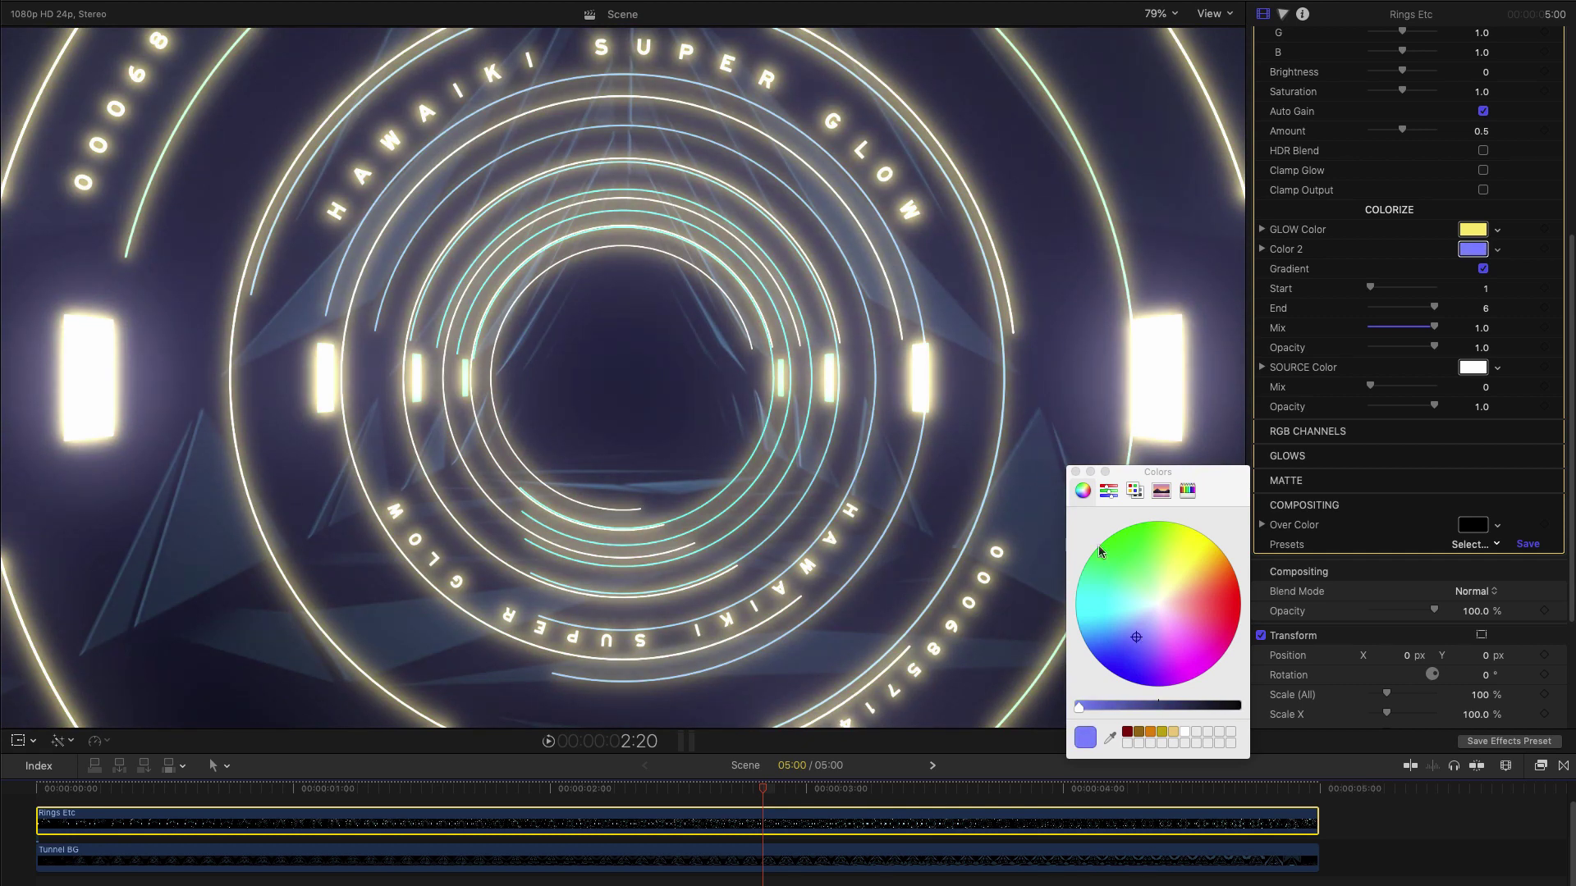
left_click(1076, 473)
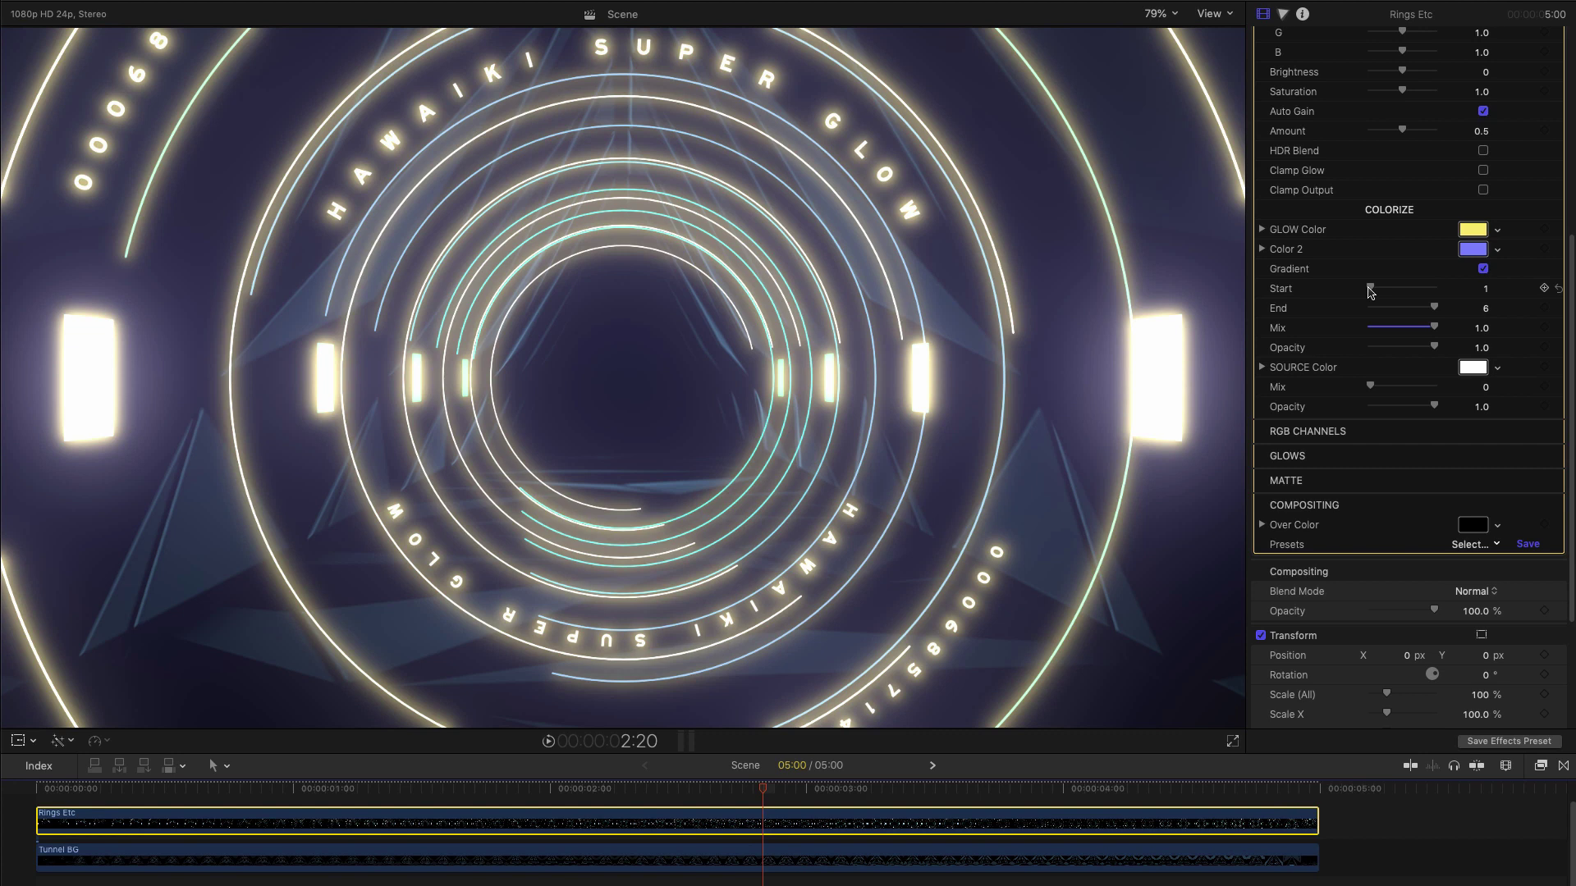
left_click_drag(1370, 292, 1442, 313)
Set Colorize Mix to 0 and reveal the individual GLOWS settings.
left_click_drag(1433, 328, 1370, 327)
scroll(1370, 327, "down", 1)
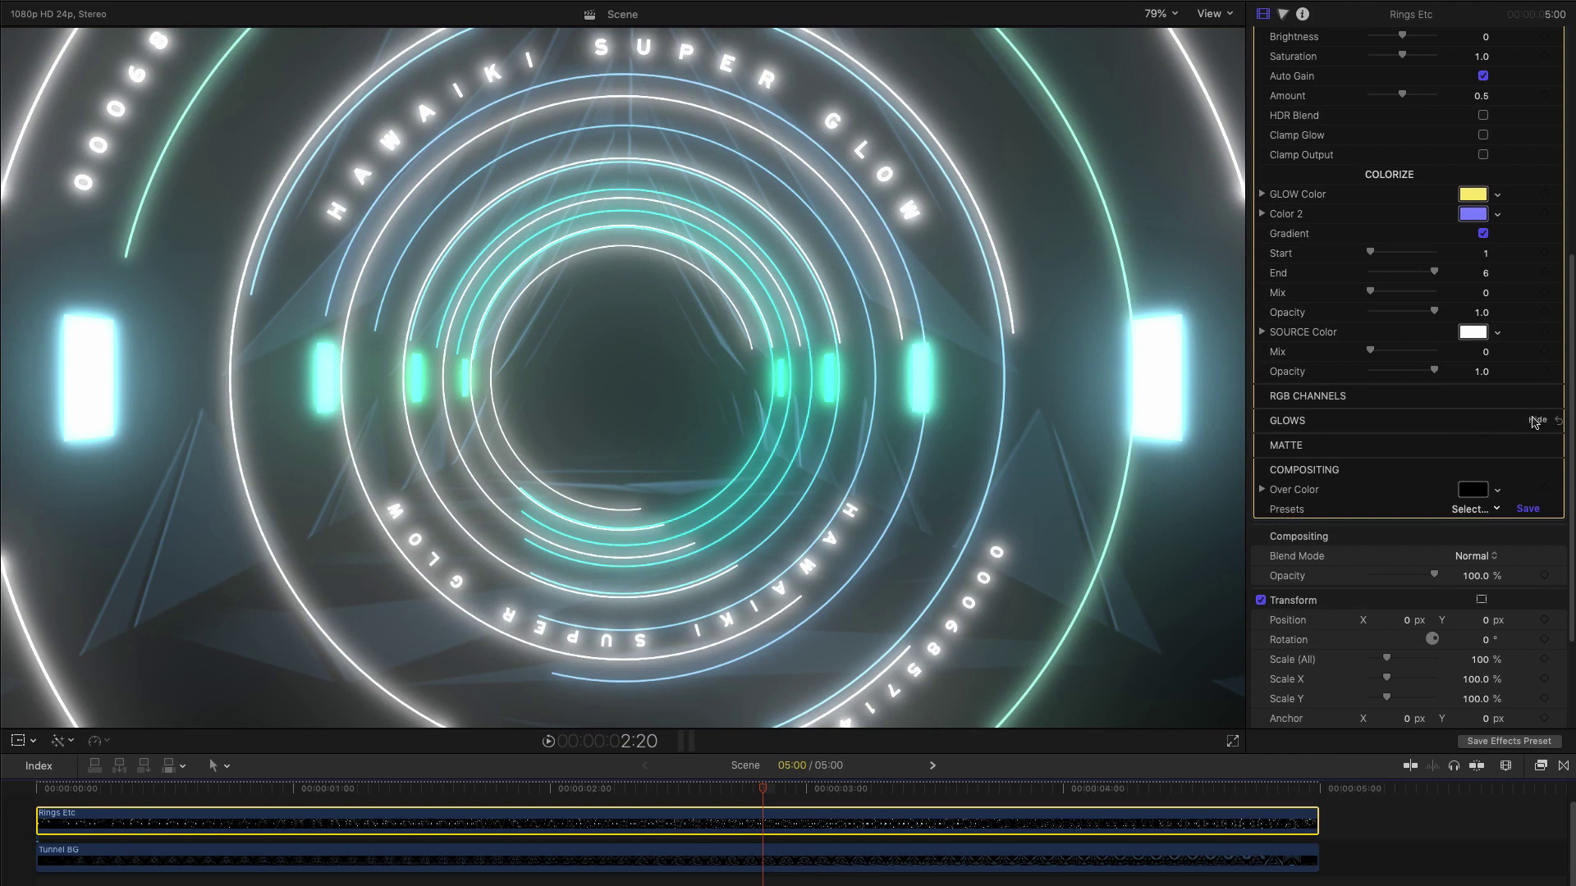
left_click(1535, 420)
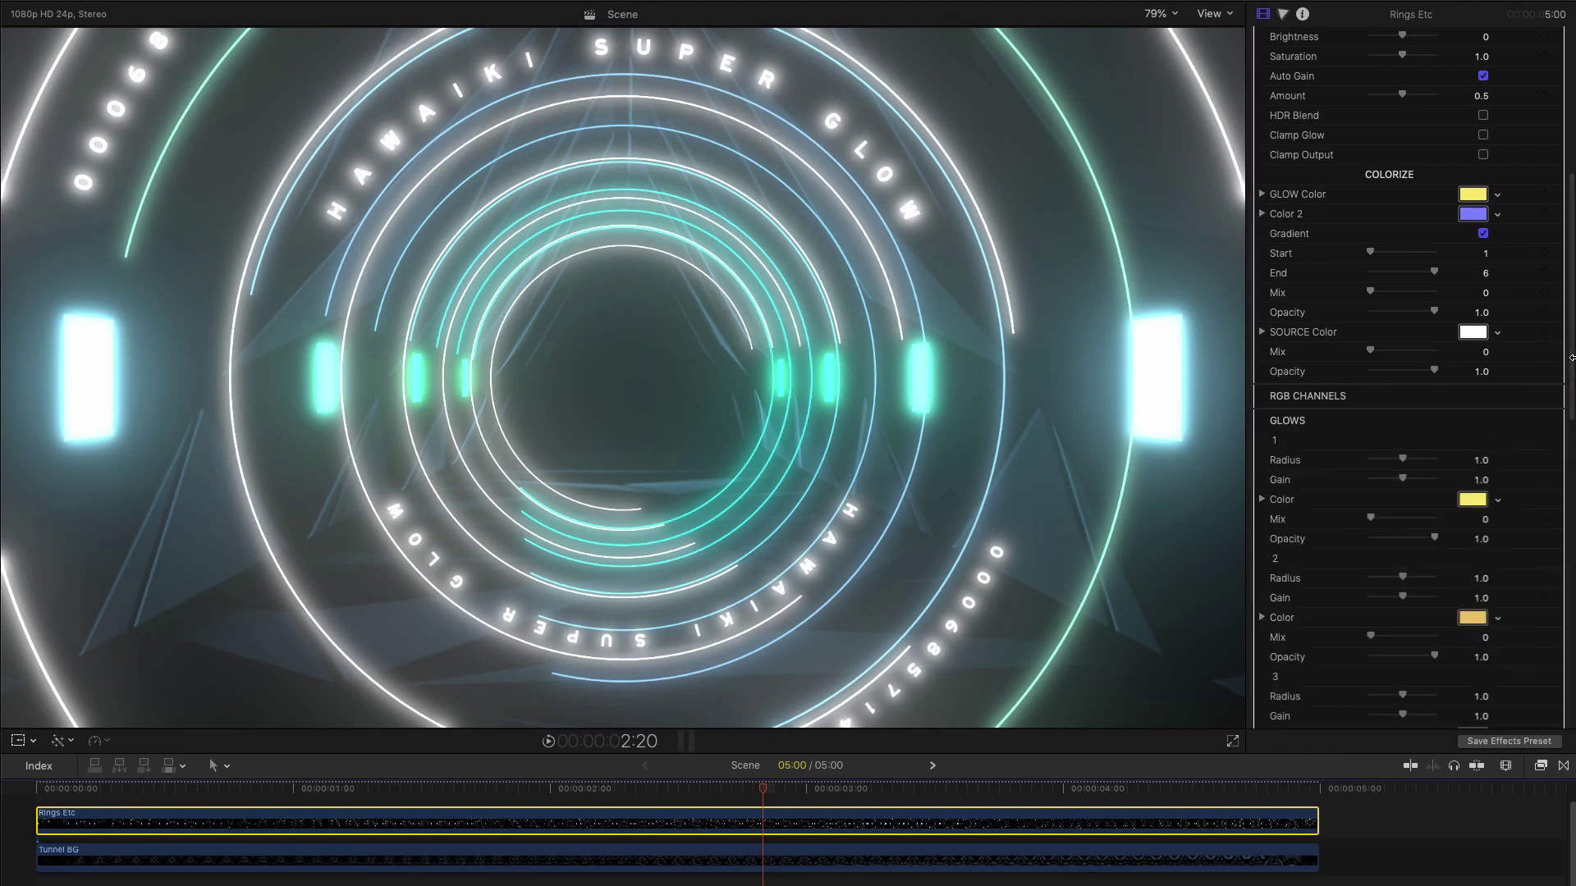
left_click_drag(1572, 367, 1572, 509)
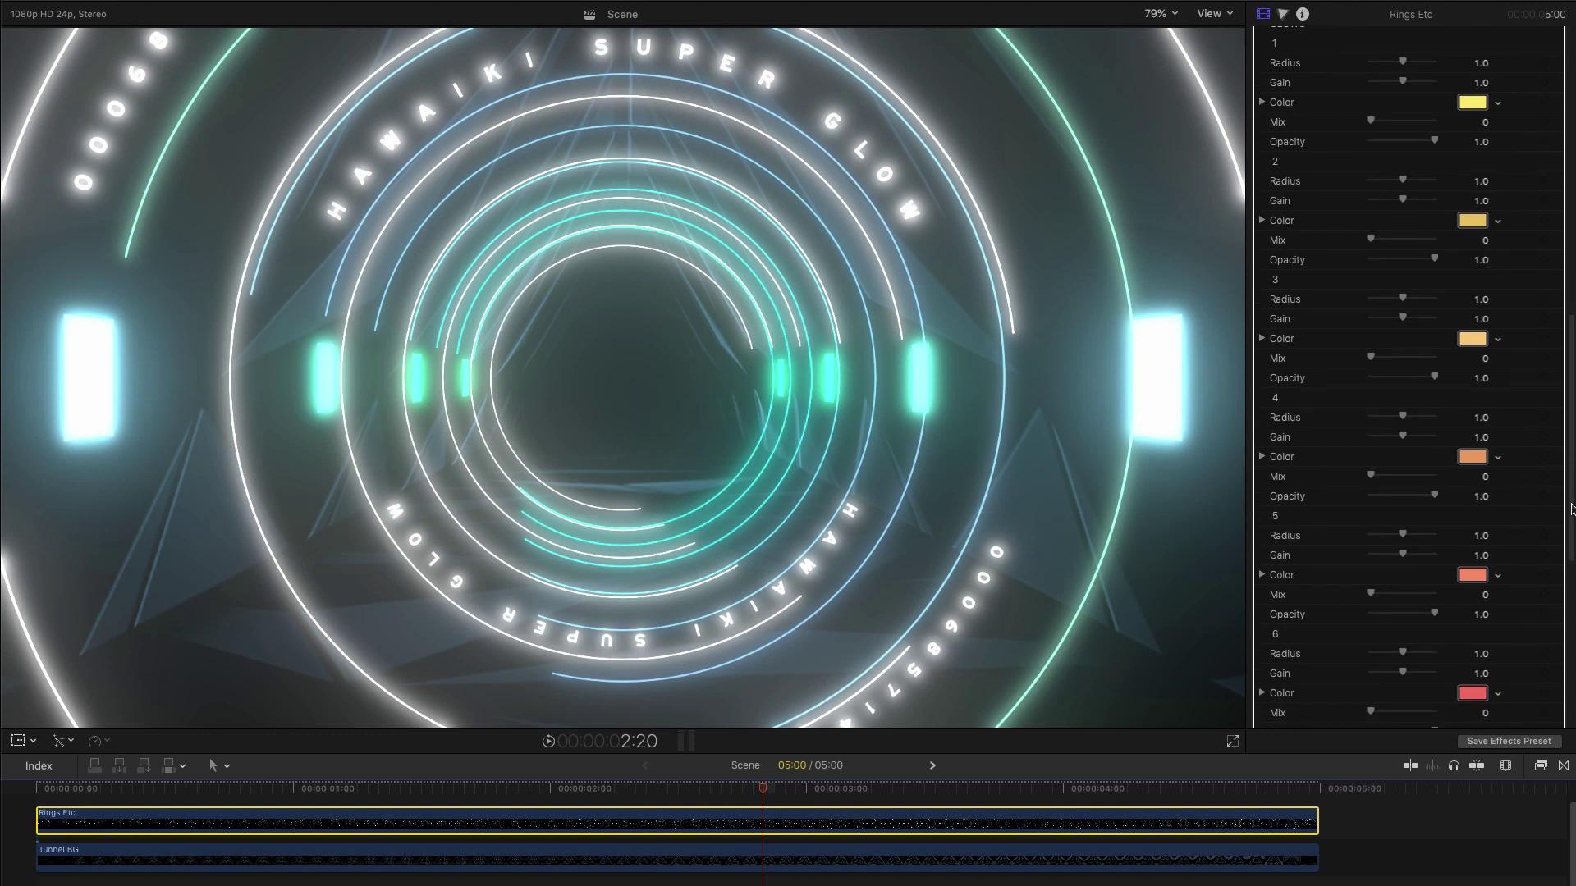
Set glow 2's Mix to 1.0 and give it a light blue colour.
left_click_drag(1371, 239, 1443, 244)
left_click(1471, 220)
left_click(1100, 665)
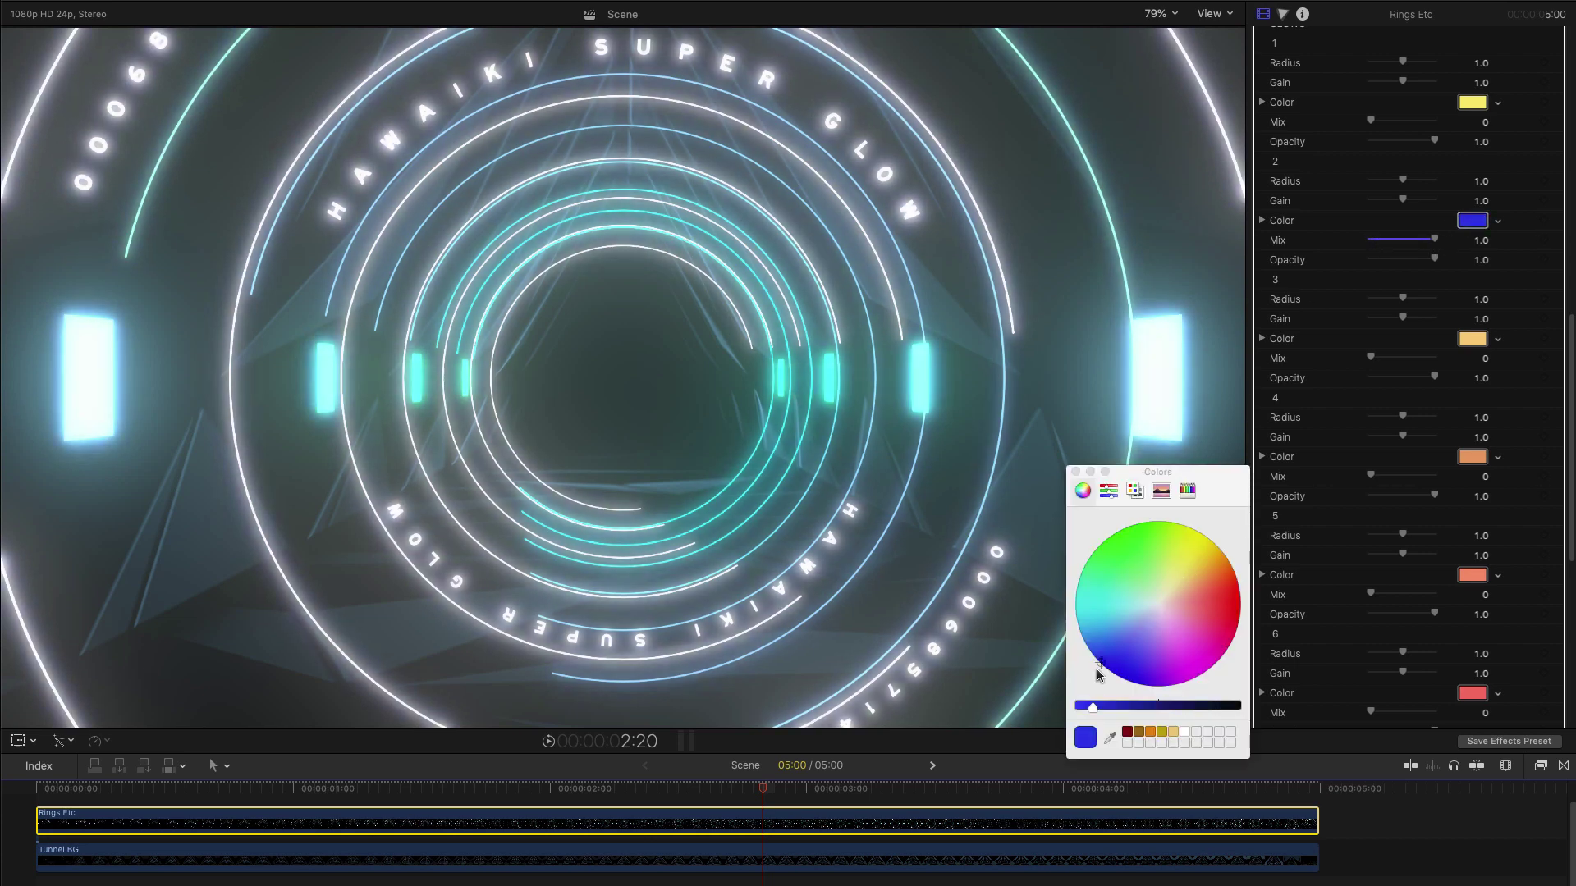
left_click(1123, 643)
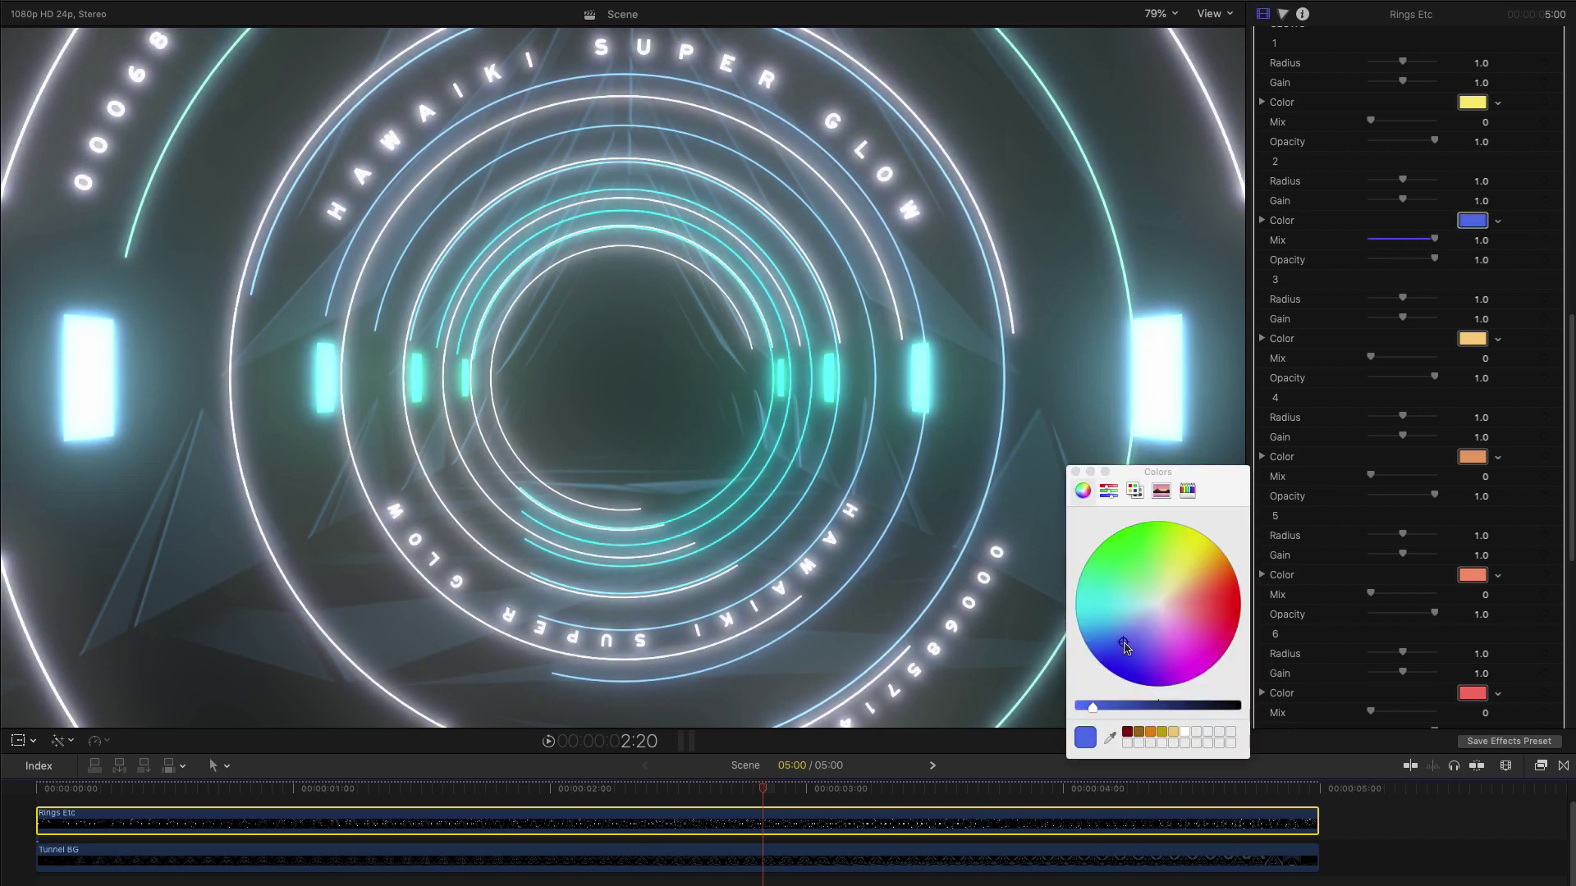
Set glow 3's Mix to 1.0 and shift its colour to pink.
left_click(1472, 338)
left_click_drag(1372, 363, 1434, 359)
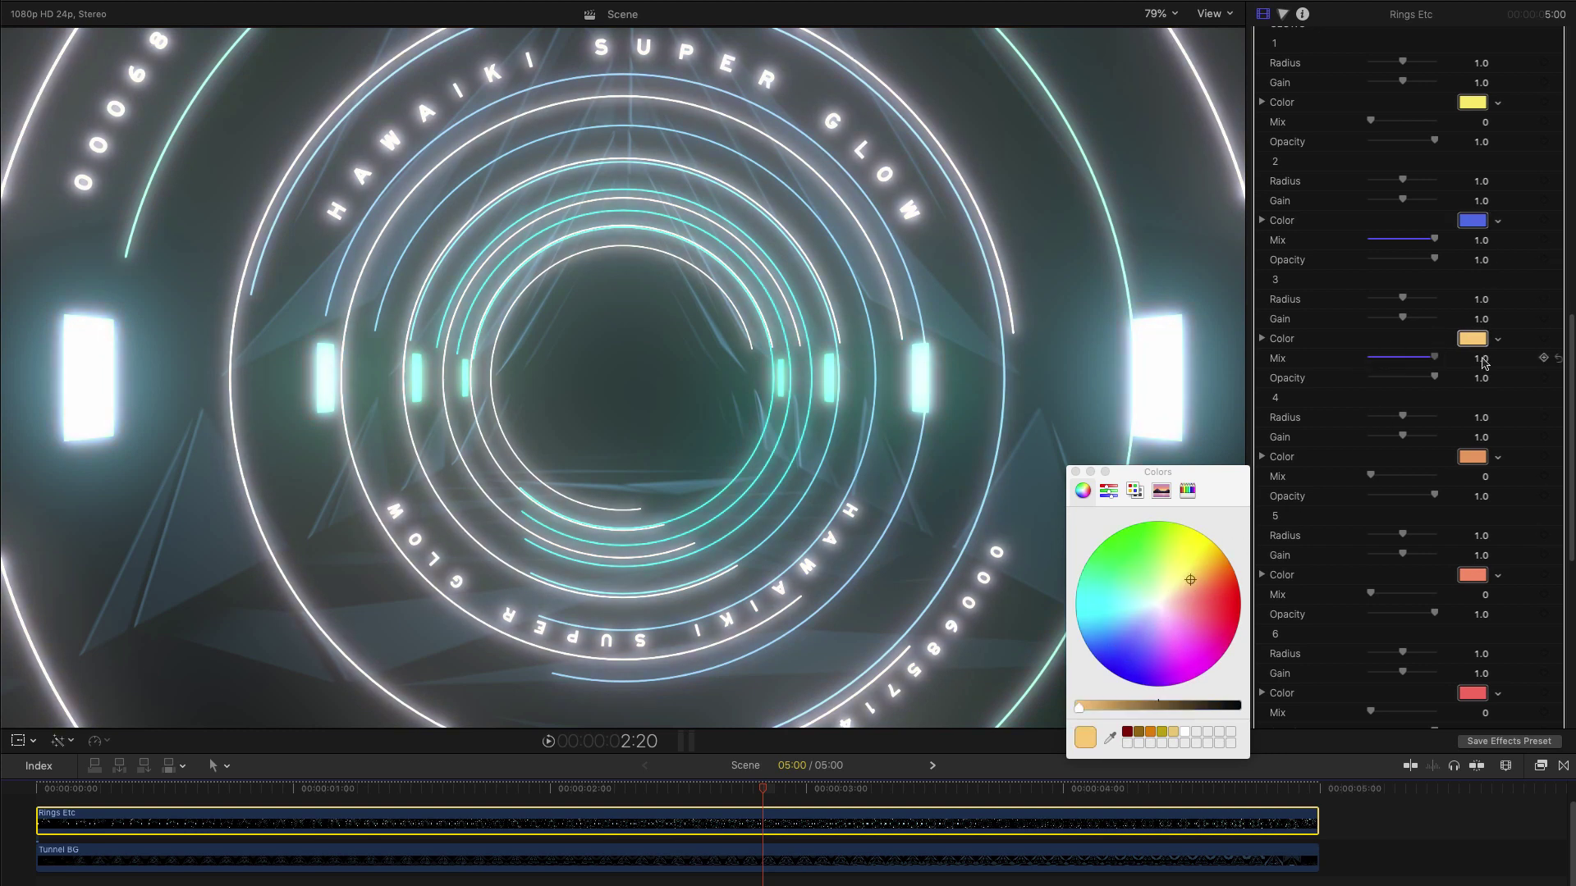
mouse_move(1187, 580)
left_mouse_down()
mouse_move(1103, 542)
mouse_move(1184, 640)
left_mouse_up()
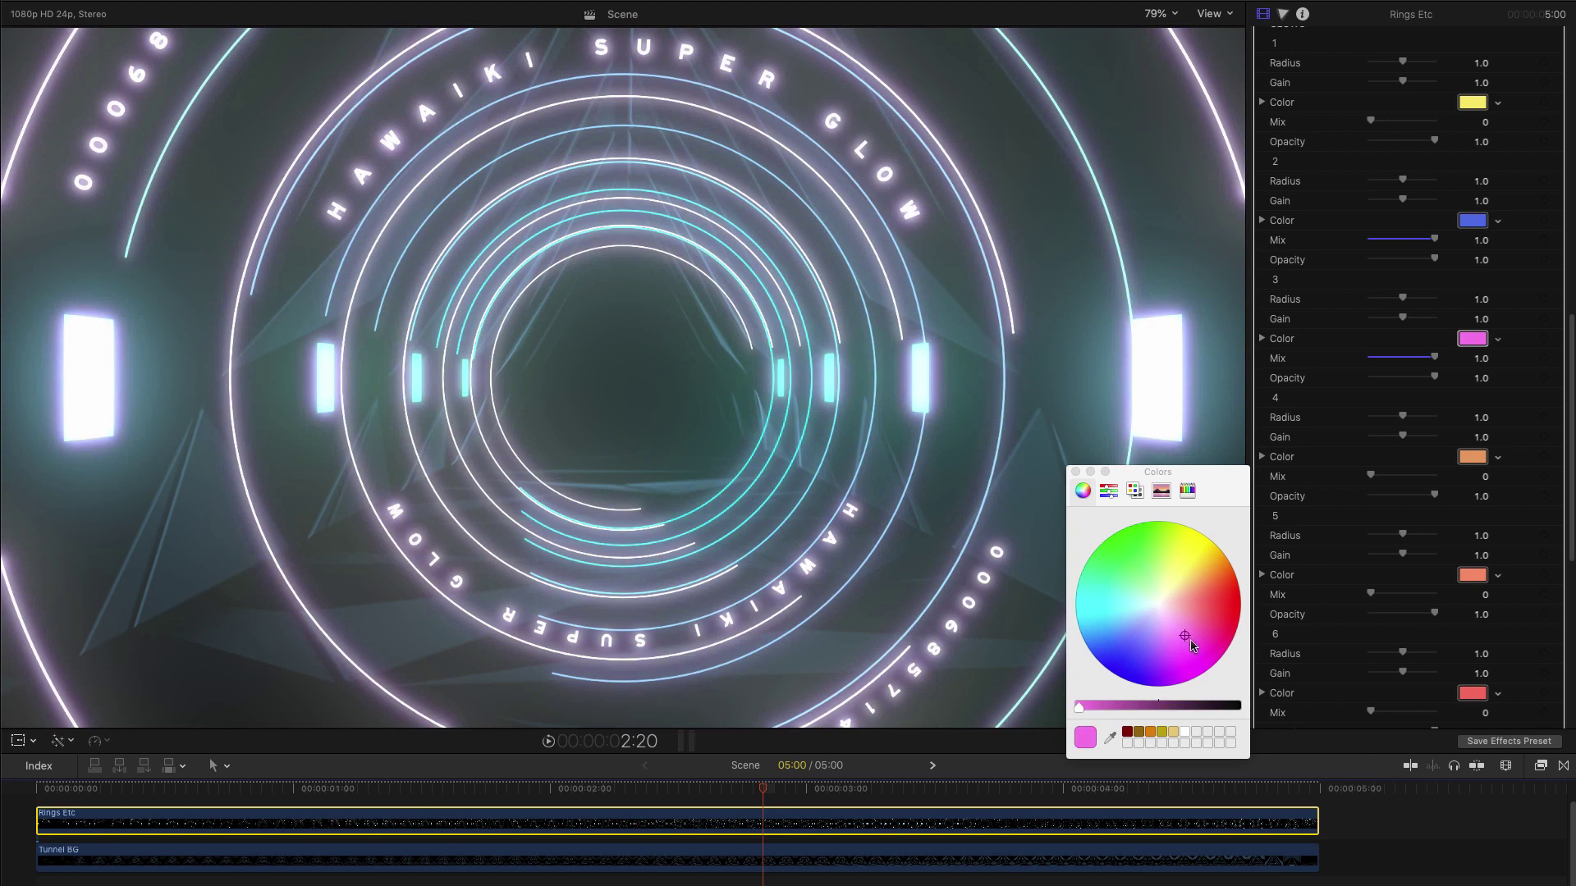
left_click(1076, 472)
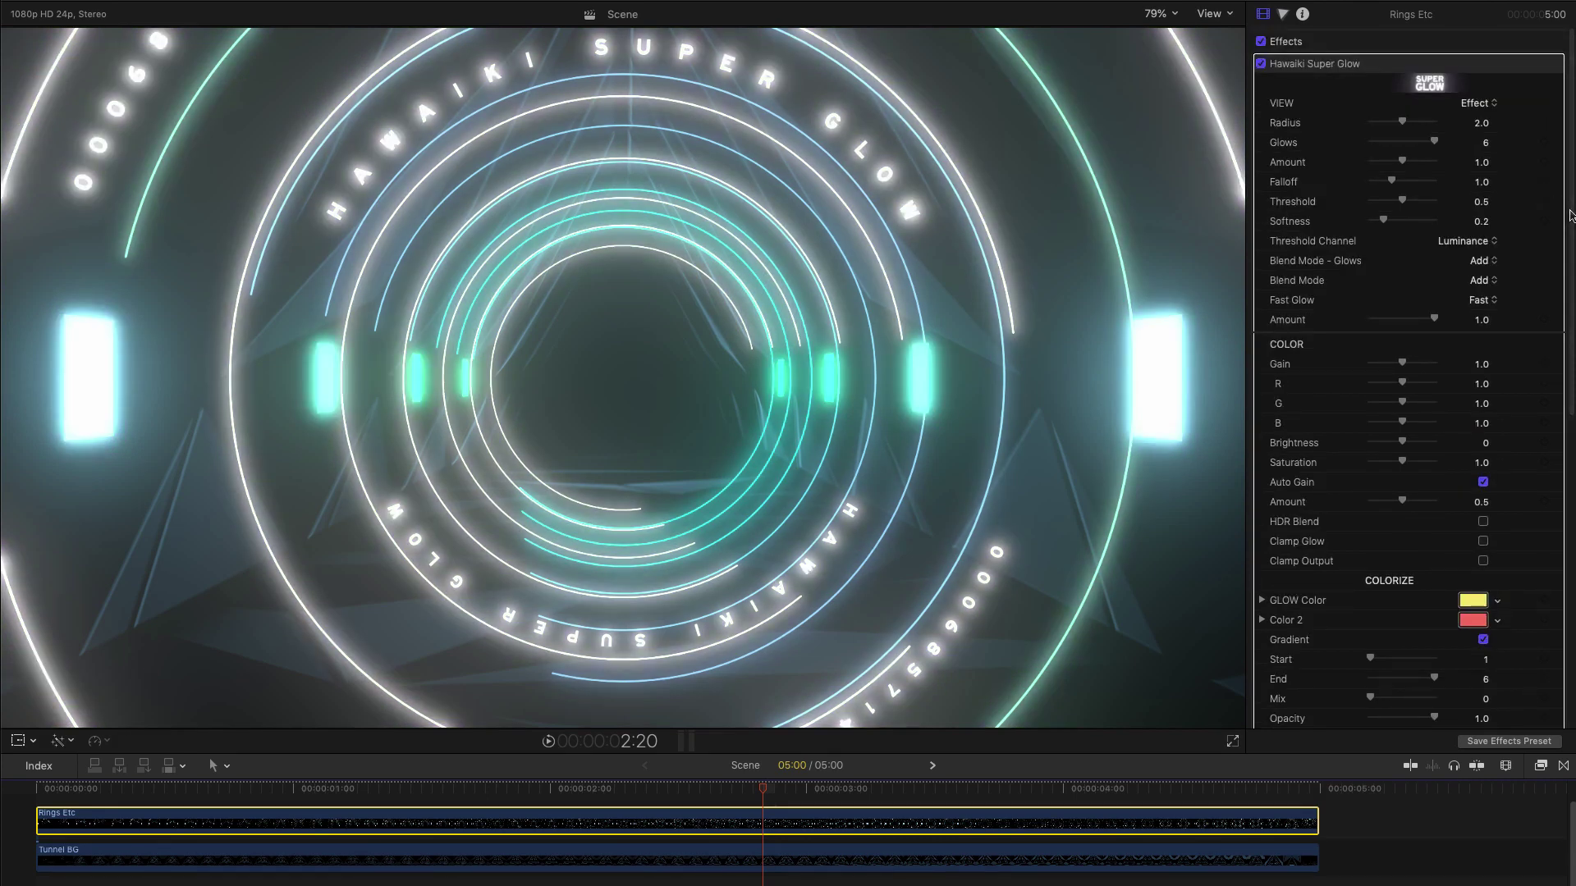
Show RGB Channels, try boosting Green, then reset Blue and Green Amounts to 1.0.
scroll(1408, 369, "down", 2)
scroll(1526, 411, "down", 2)
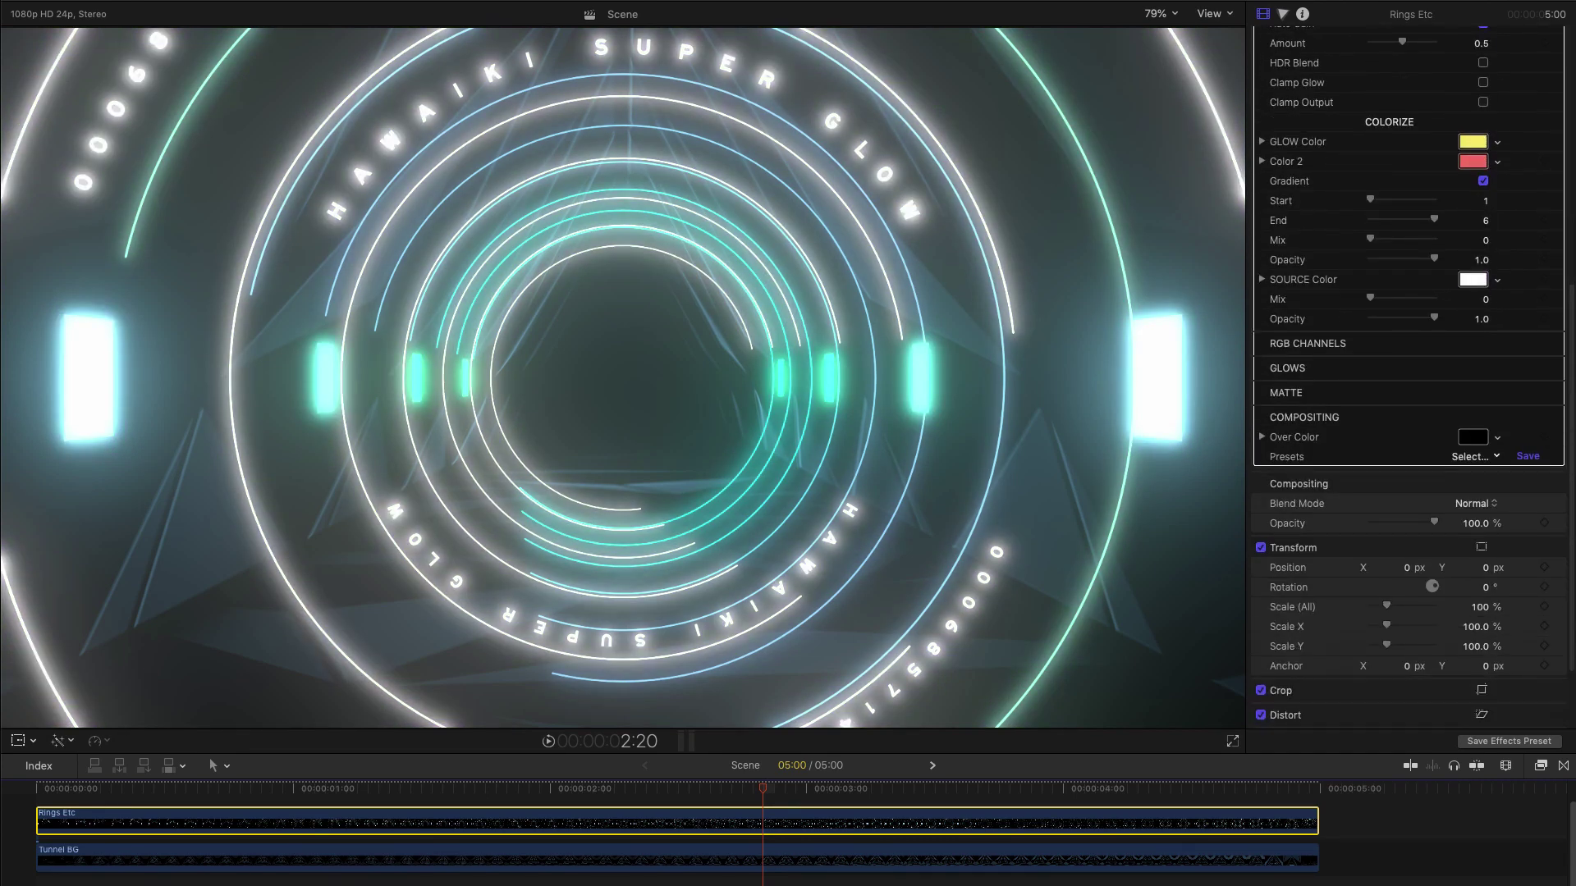
left_click(1545, 345)
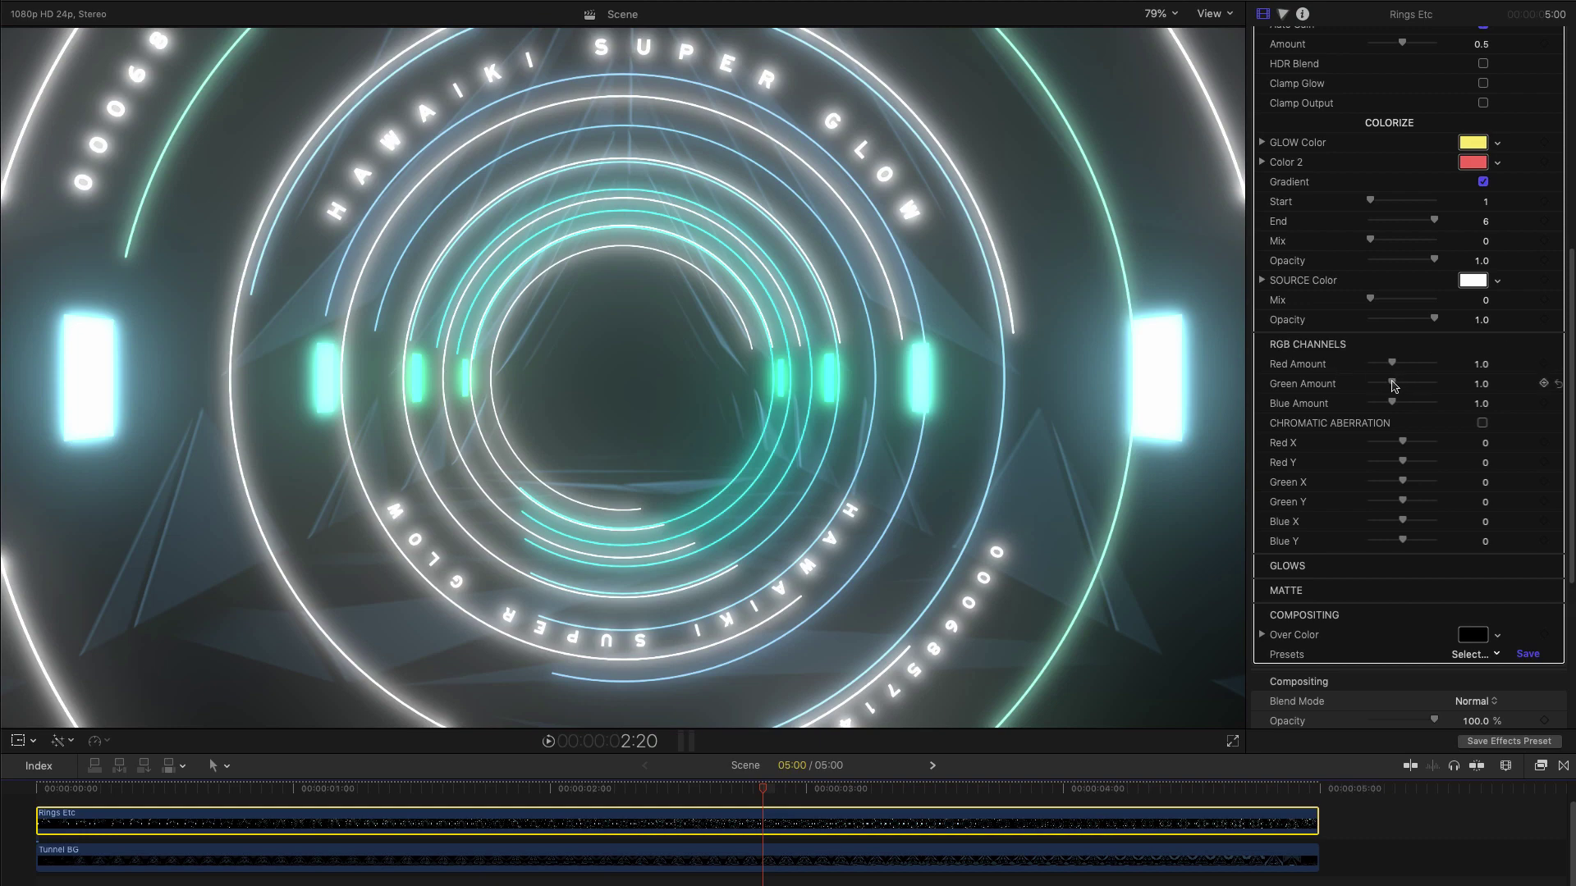
left_click_drag(1393, 385, 1418, 412)
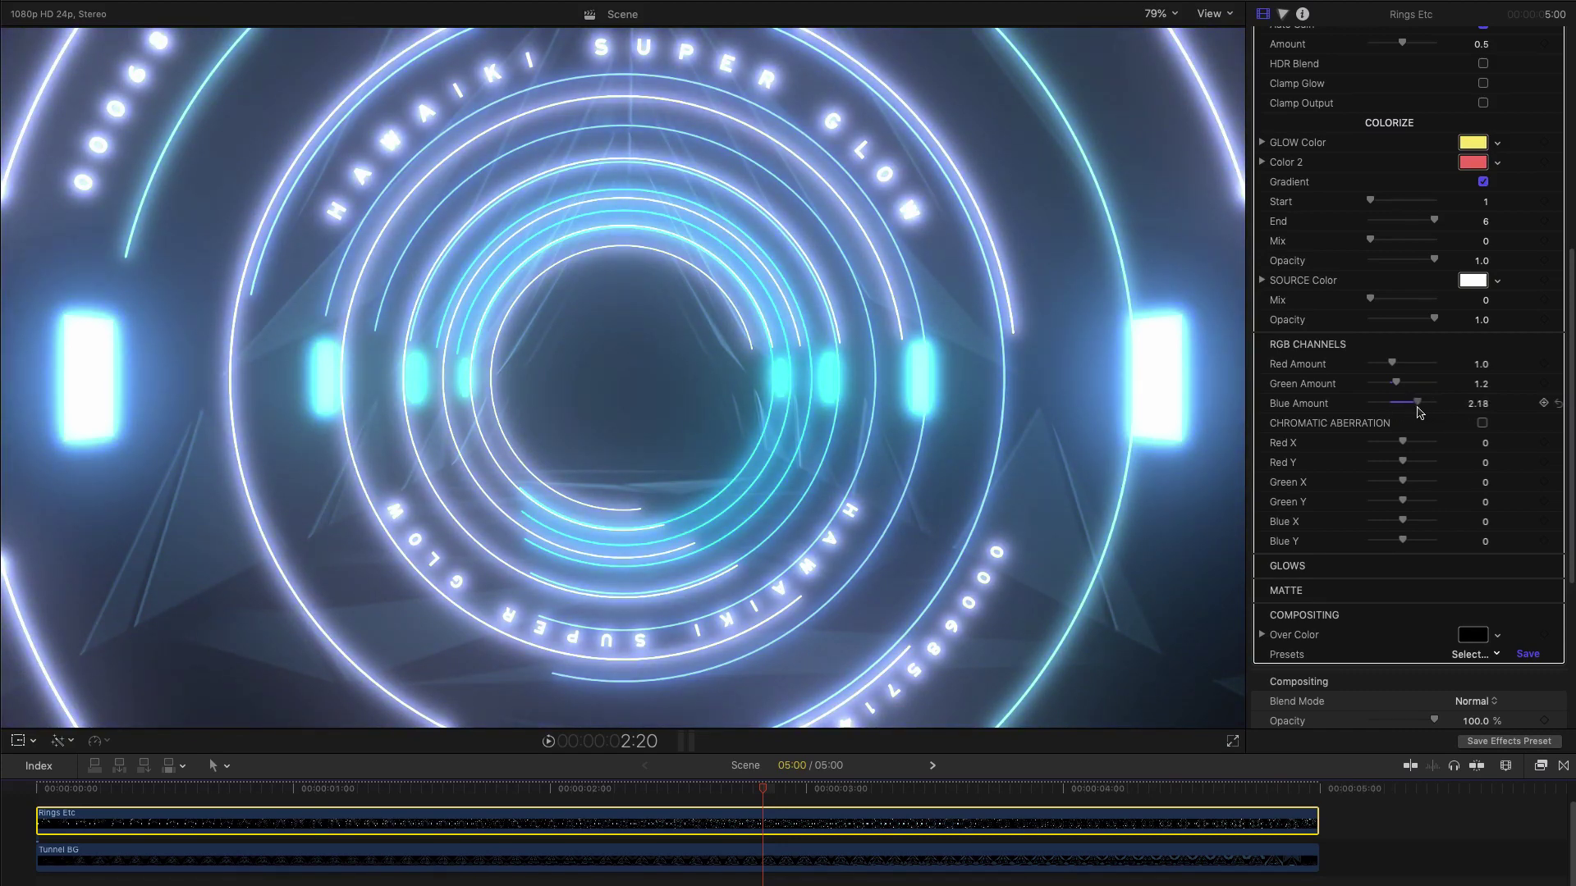
left_click(1557, 403)
left_click(1559, 386)
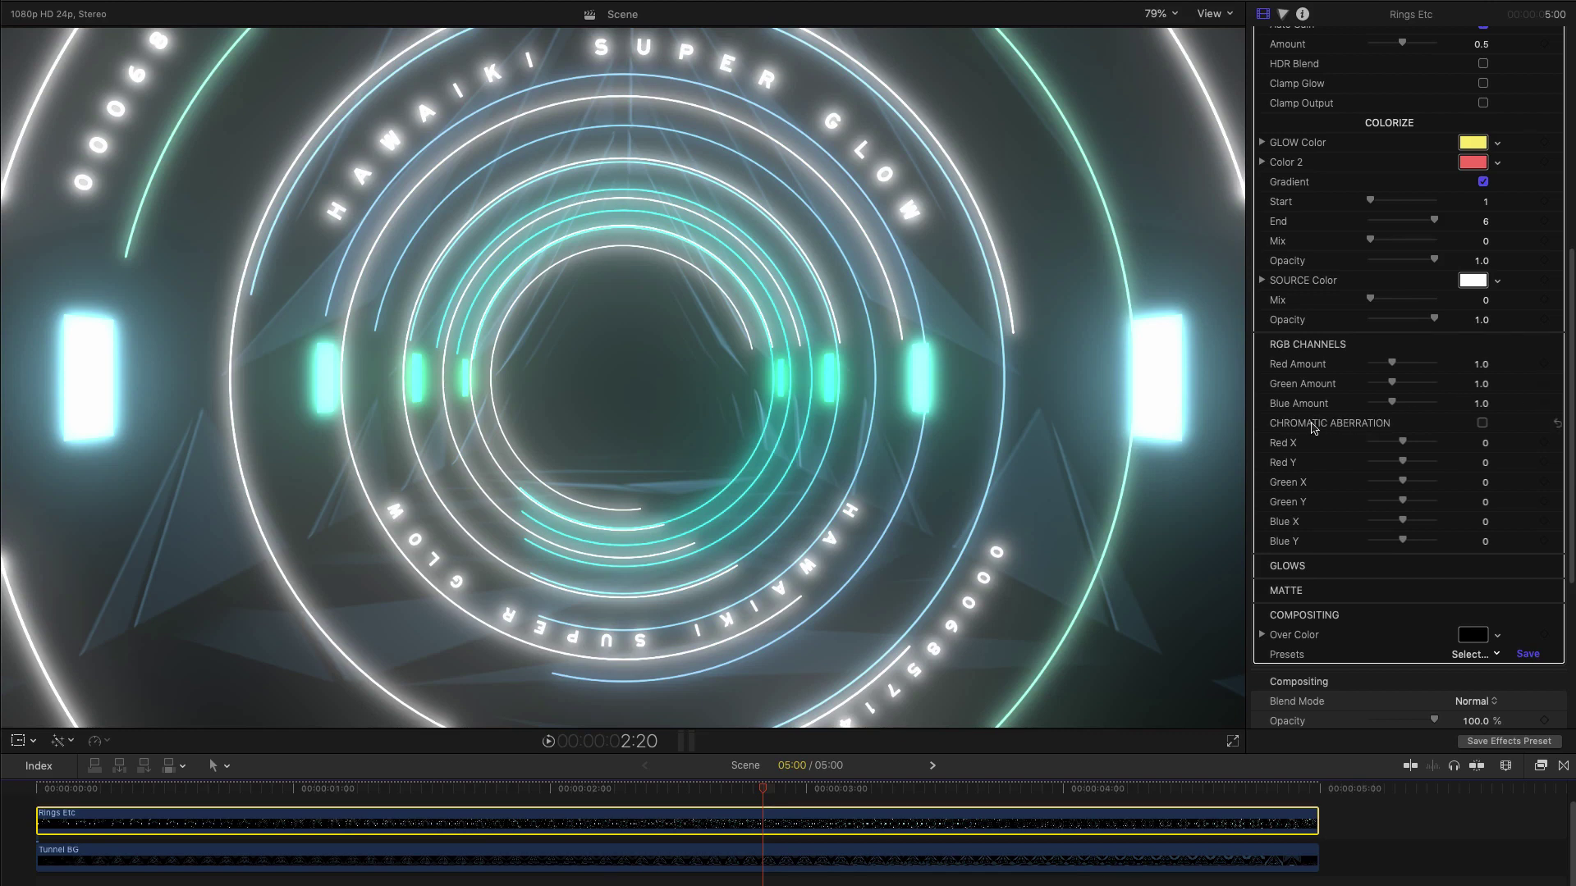
Enable Chromatic Aberration, zero the Red, Green Y and Blue X offsets, then set Red X -10, Green X 10.
left_click(1482, 424)
left_click_drag(1403, 443, 1392, 524)
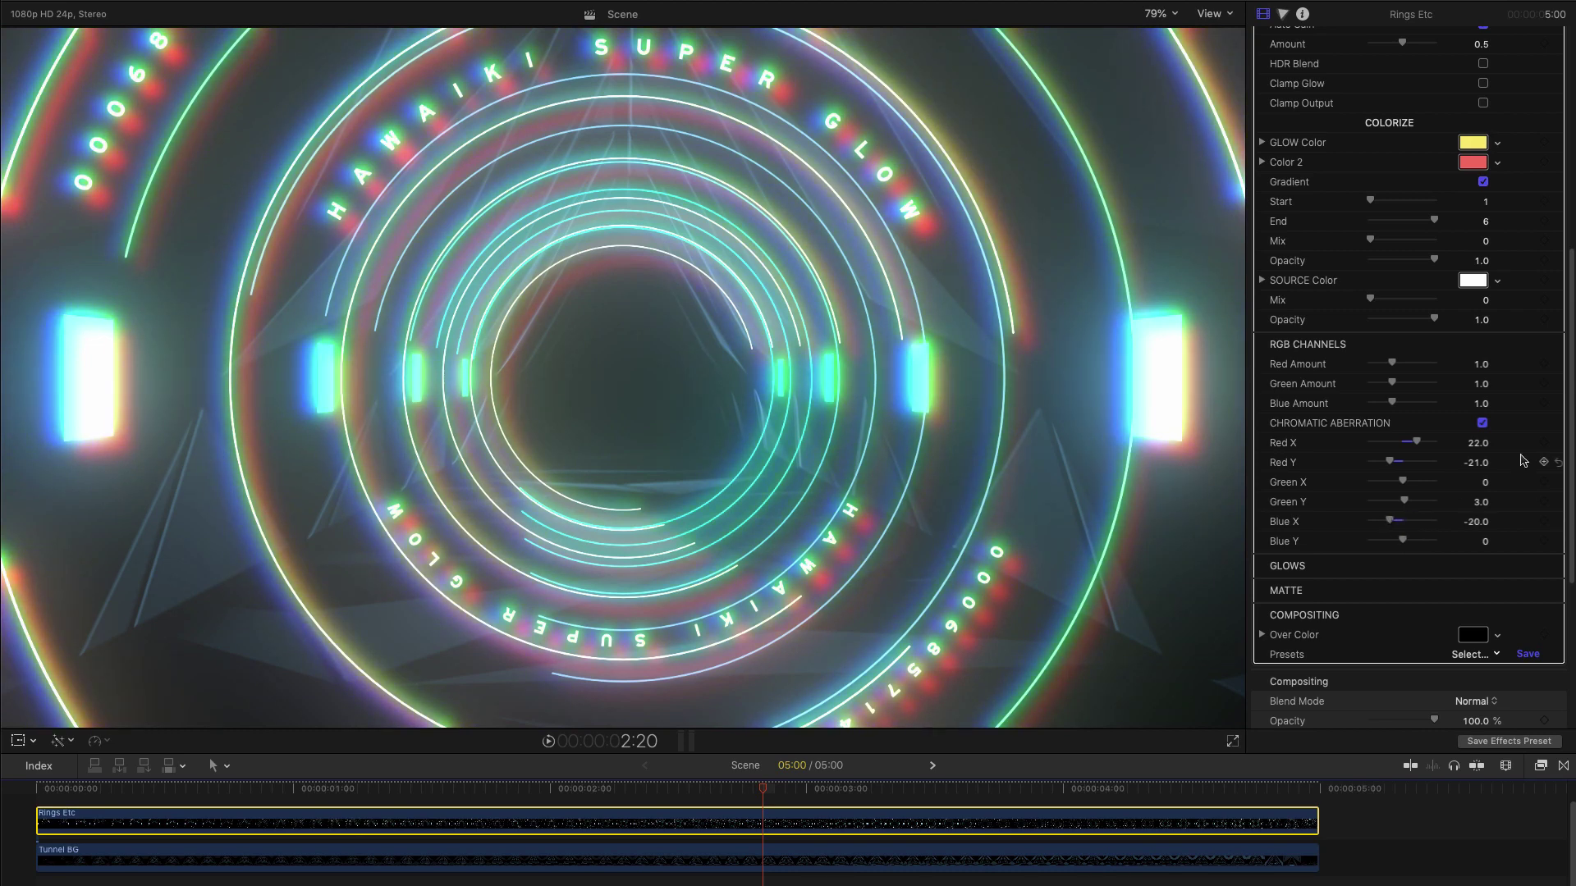
left_click(1559, 442)
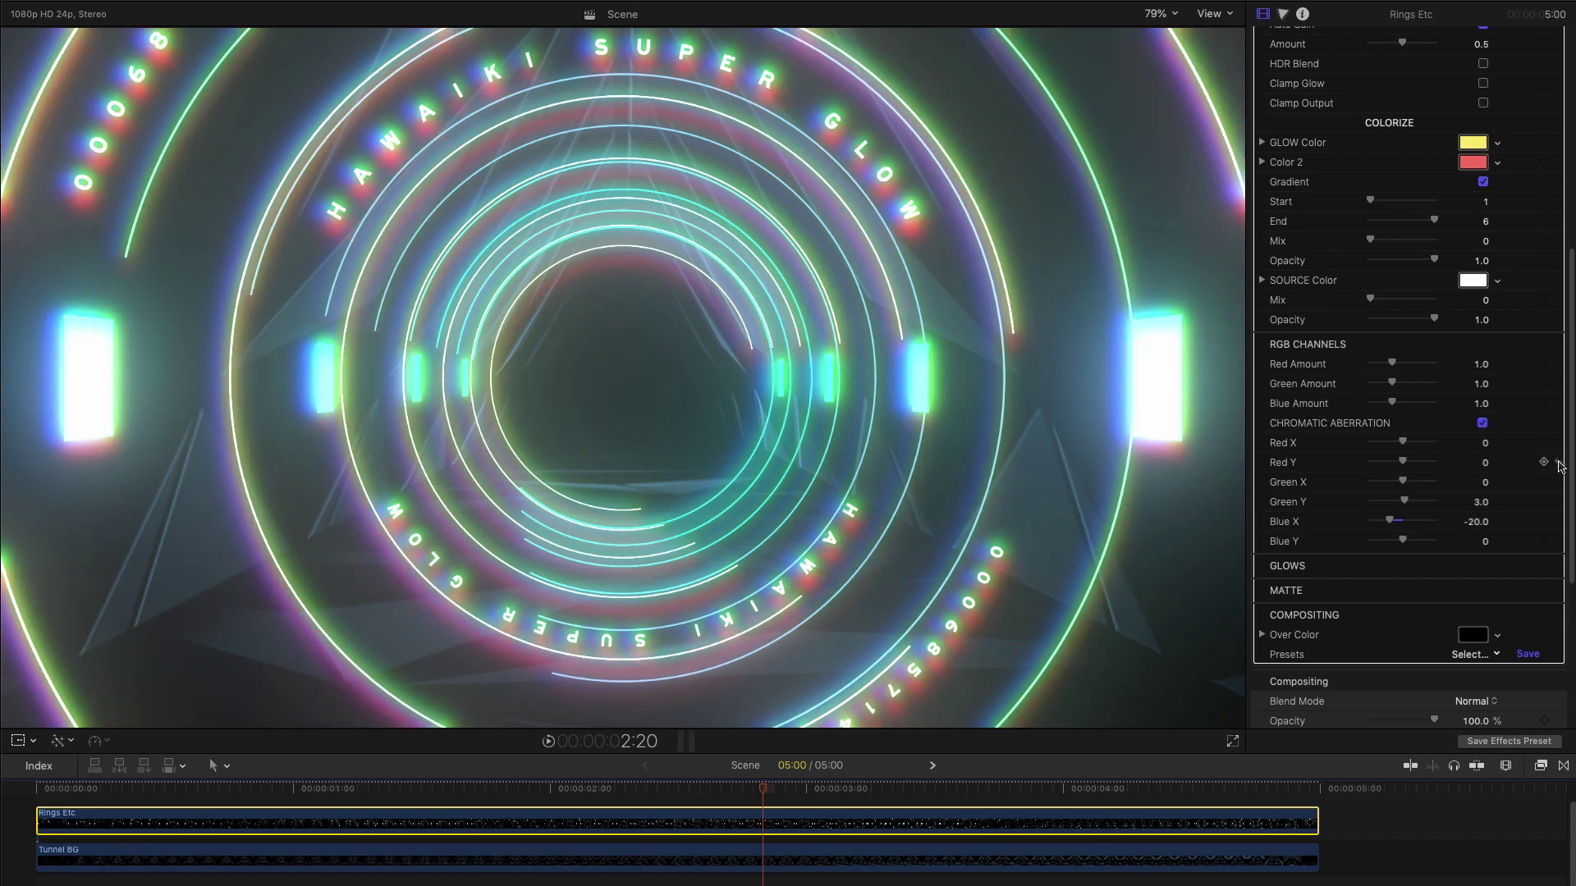
left_click(1557, 503)
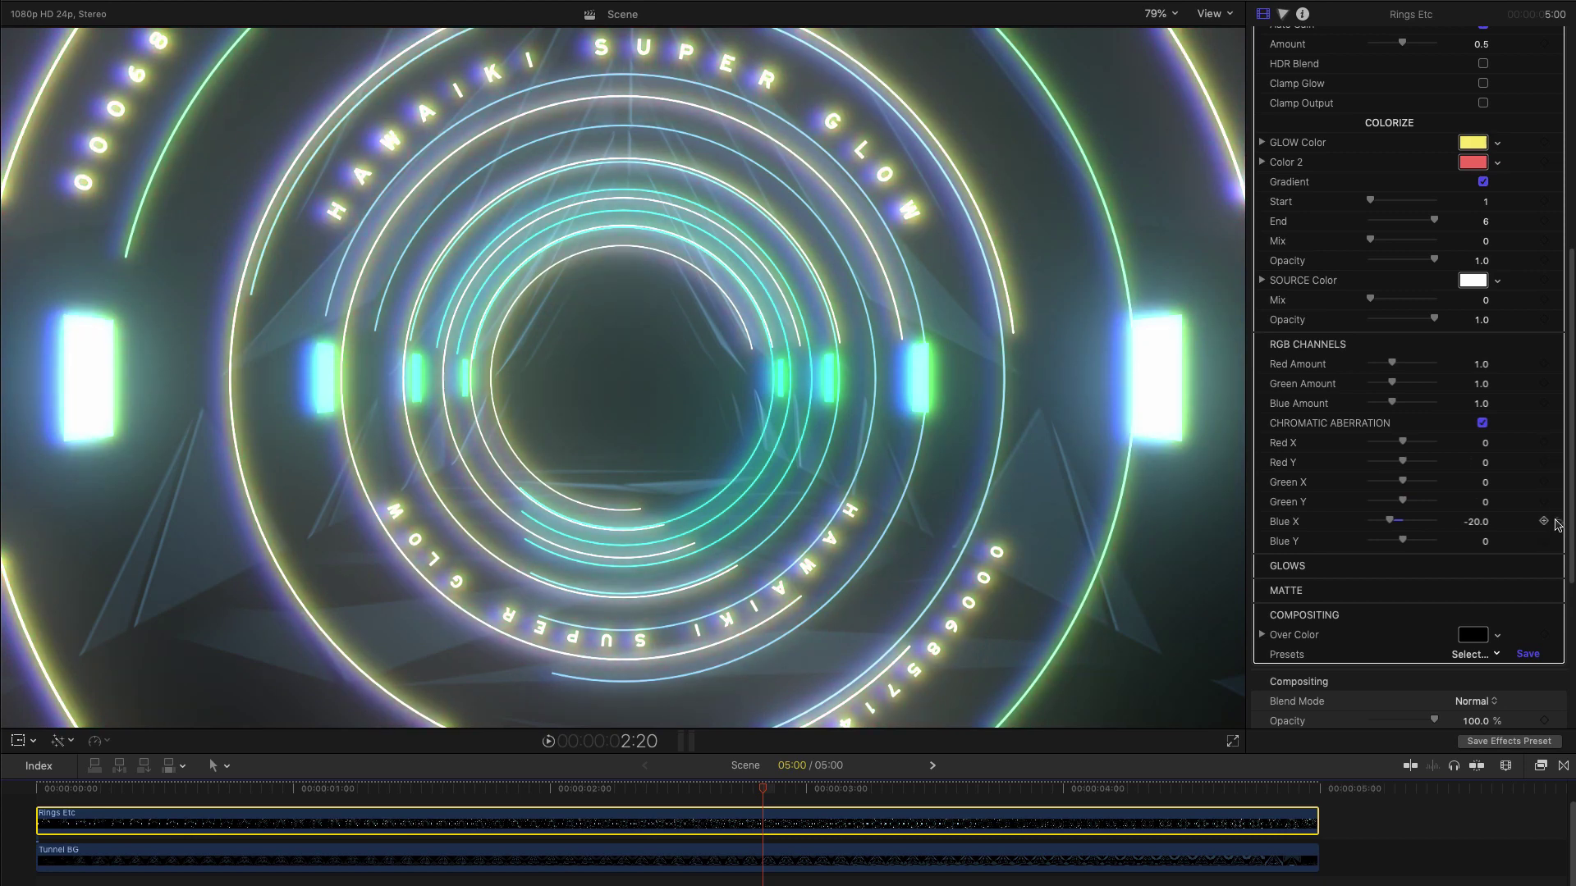
left_click(1558, 522)
left_click_drag(1403, 444, 1408, 484)
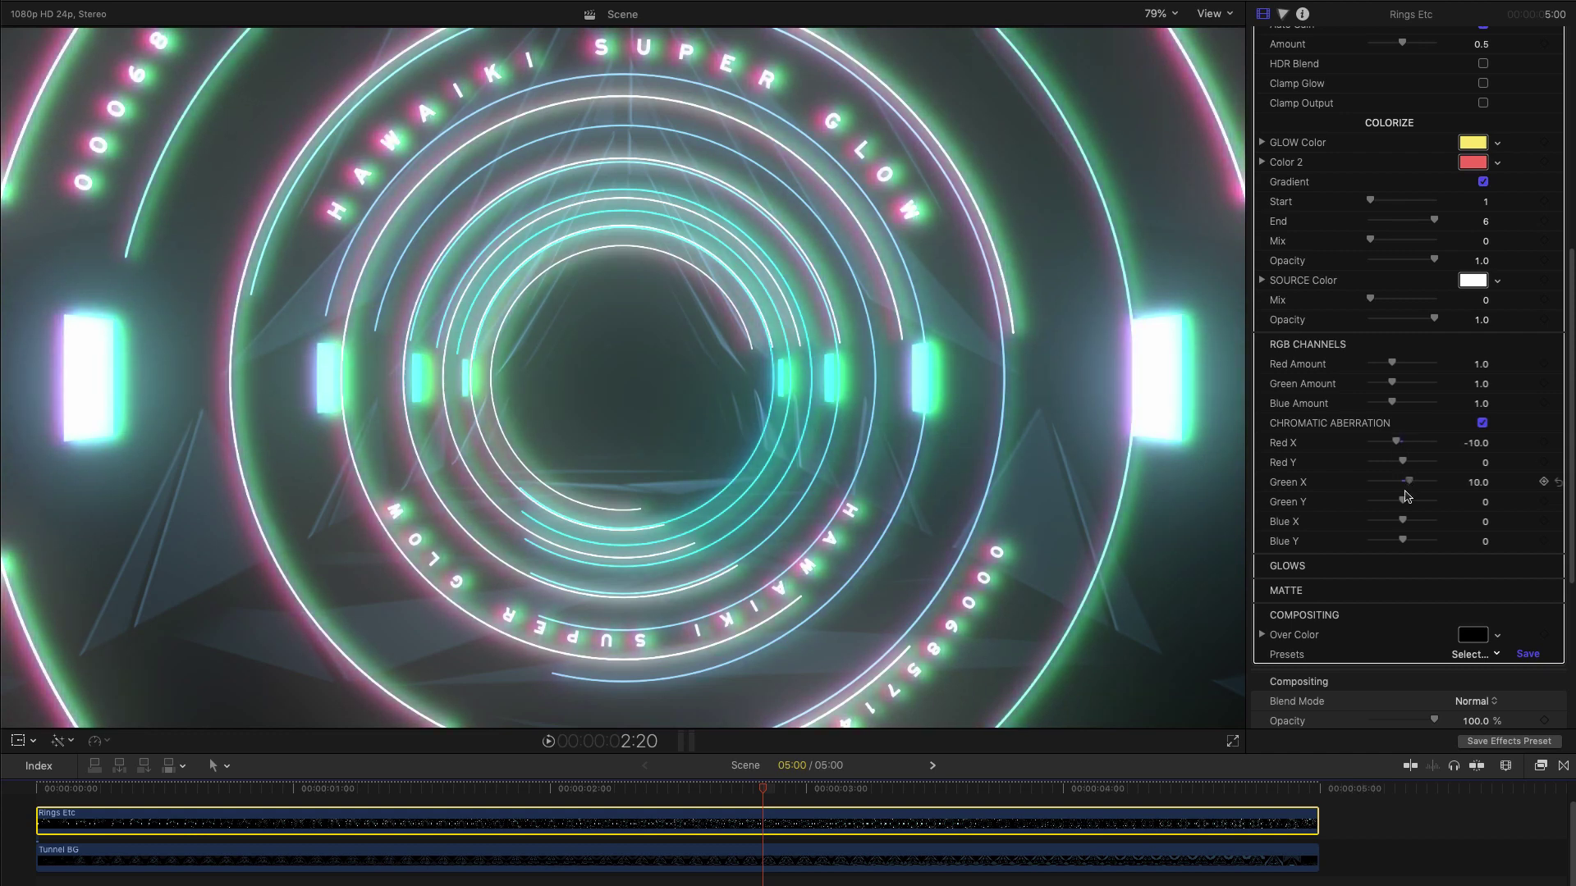
mouse_move(1402, 542)
left_mouse_down()
mouse_move(1388, 547)
mouse_move(1411, 547)
left_mouse_up()
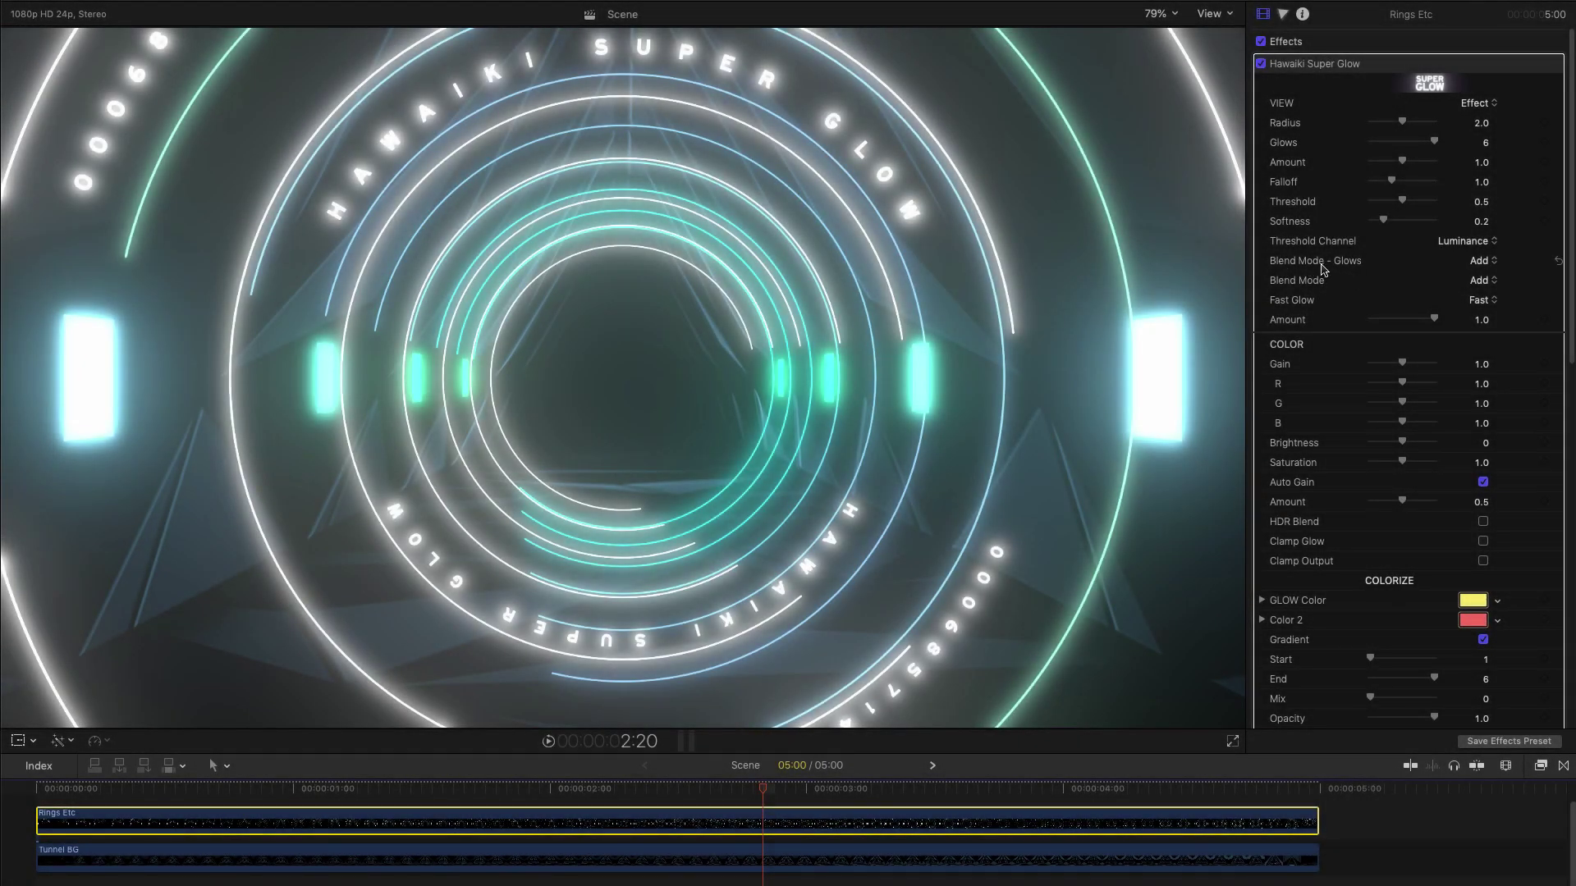
left_click(1322, 269)
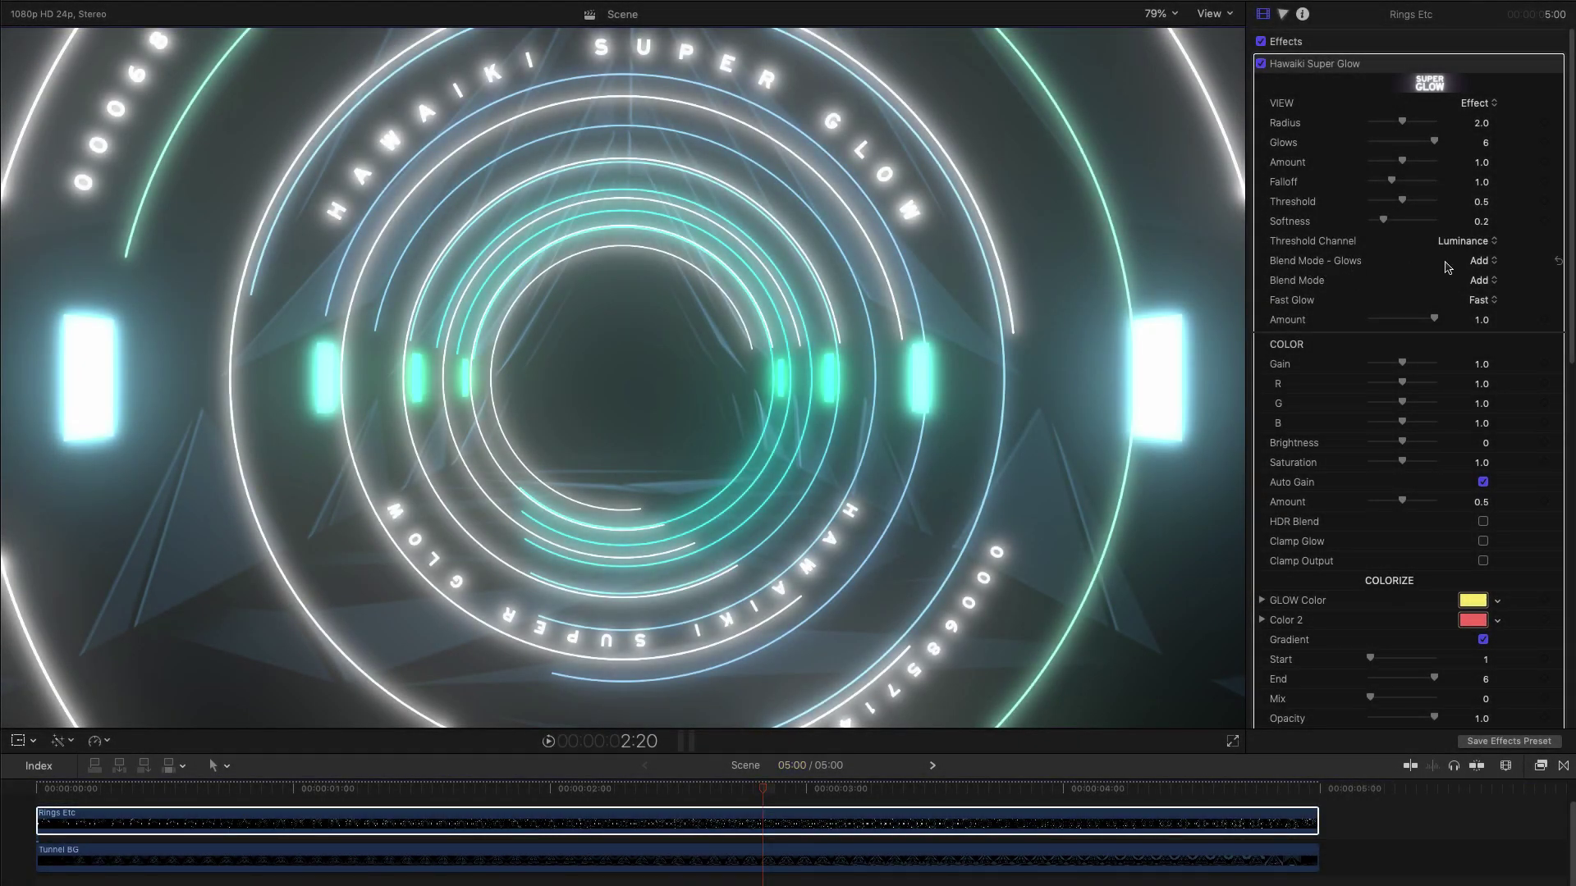
left_click(1495, 263)
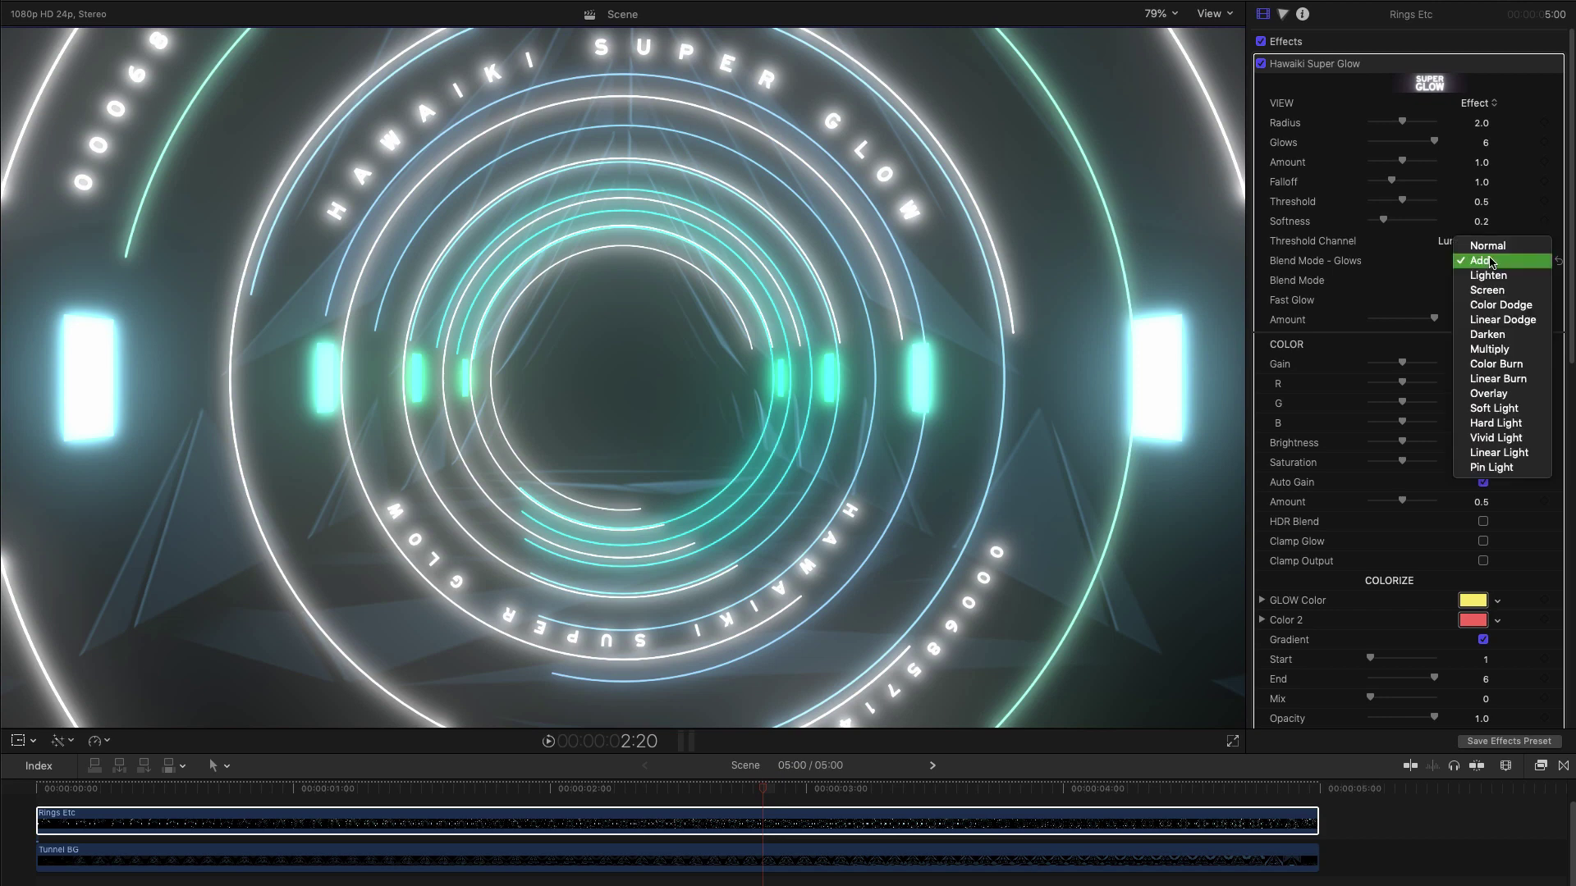
left_click(1500, 350)
left_click(1482, 261)
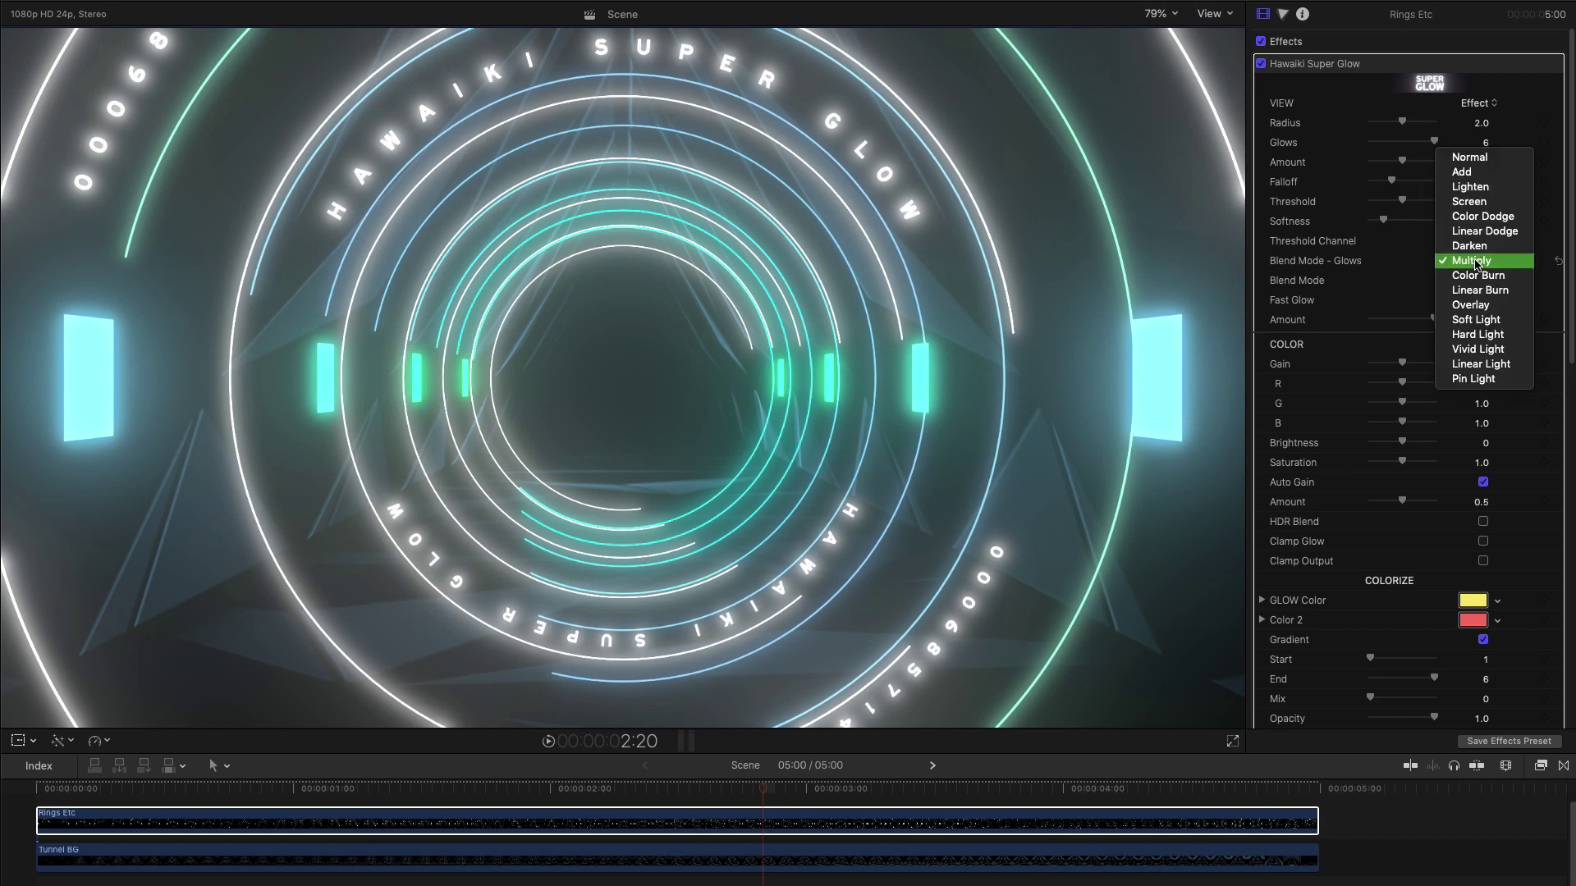
left_click(1477, 174)
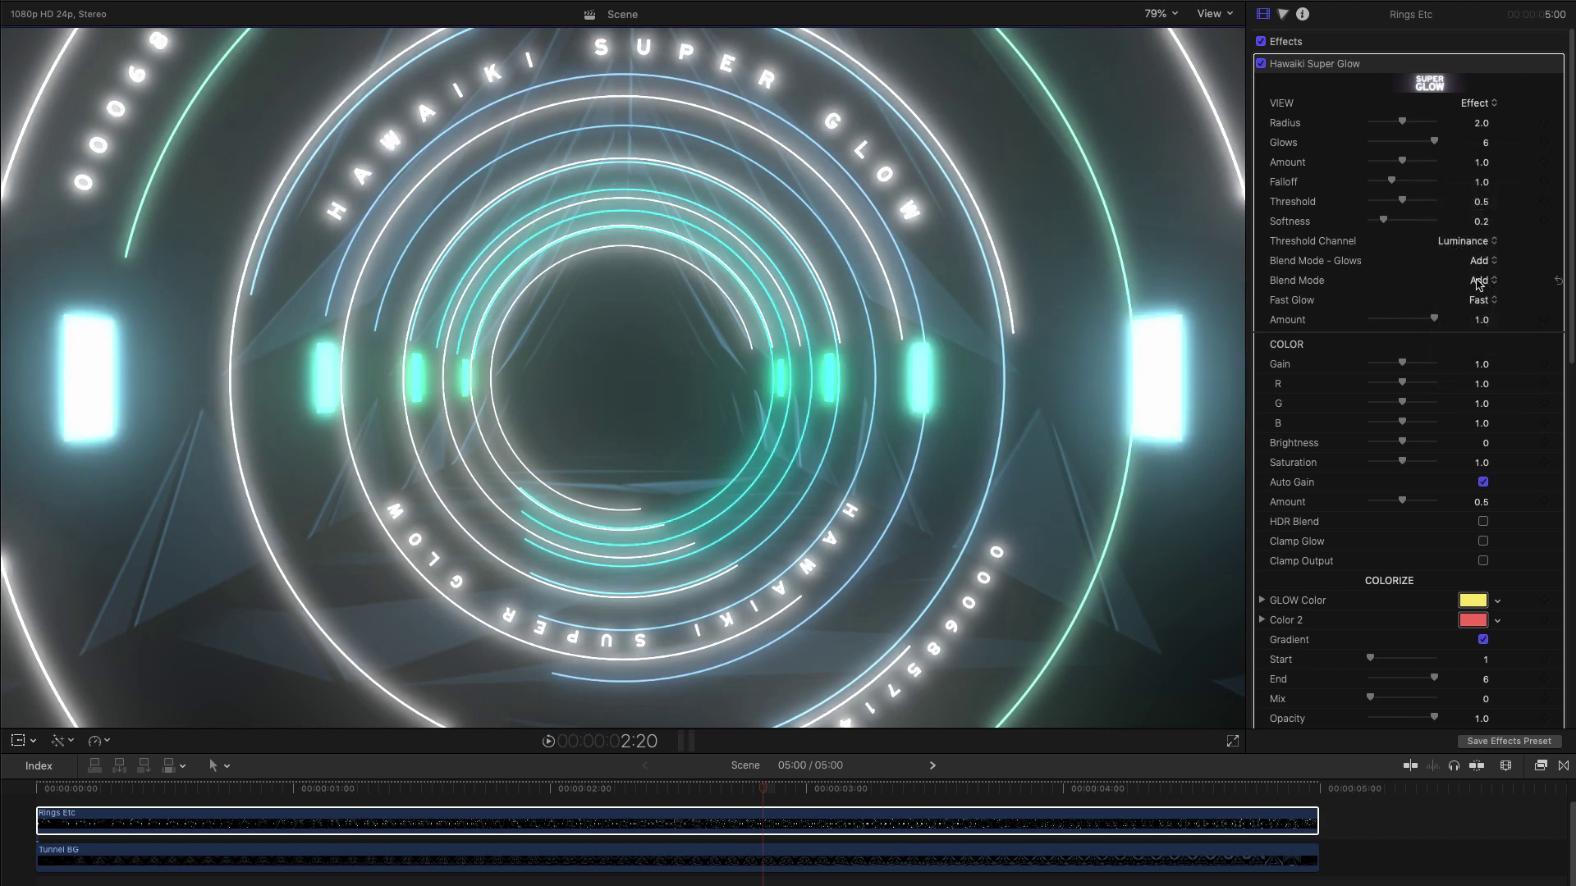
left_click(1478, 281)
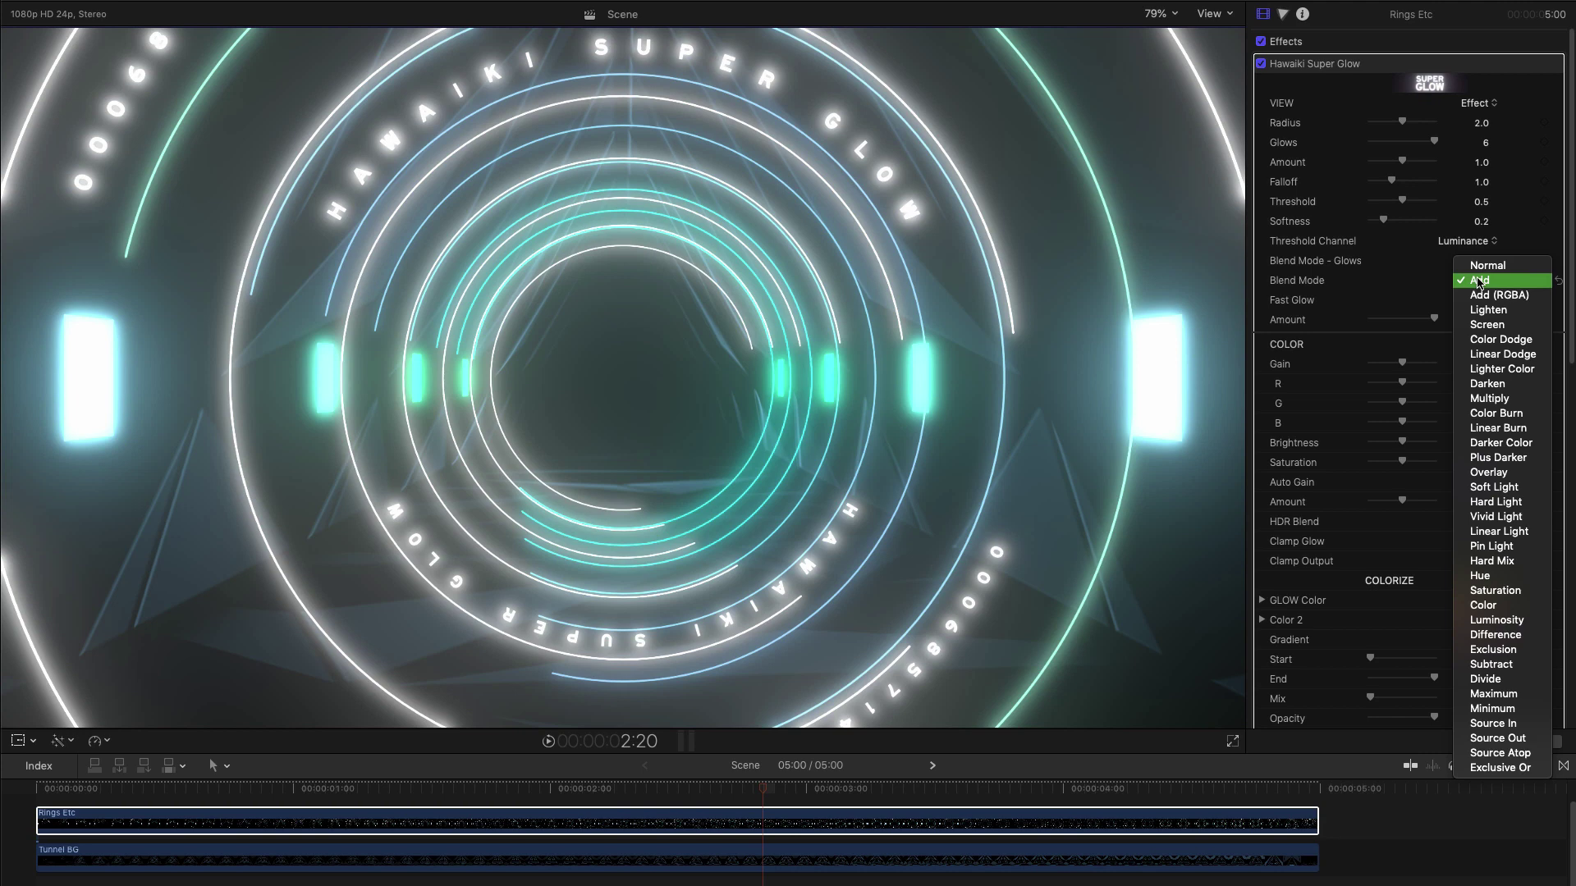
left_click(1488, 414)
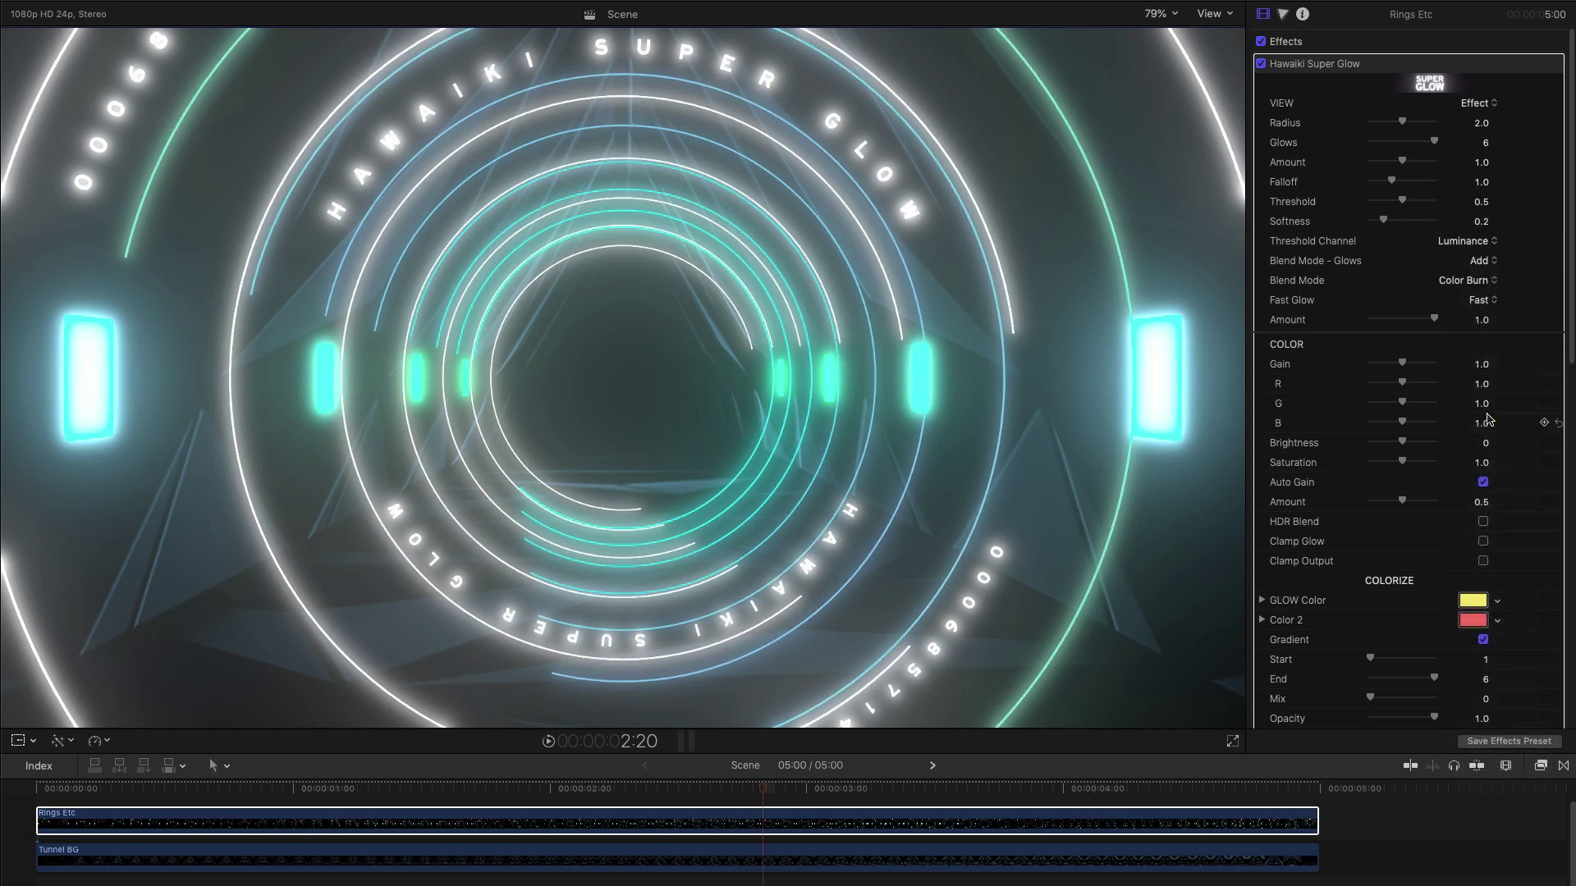
left_click(1483, 283)
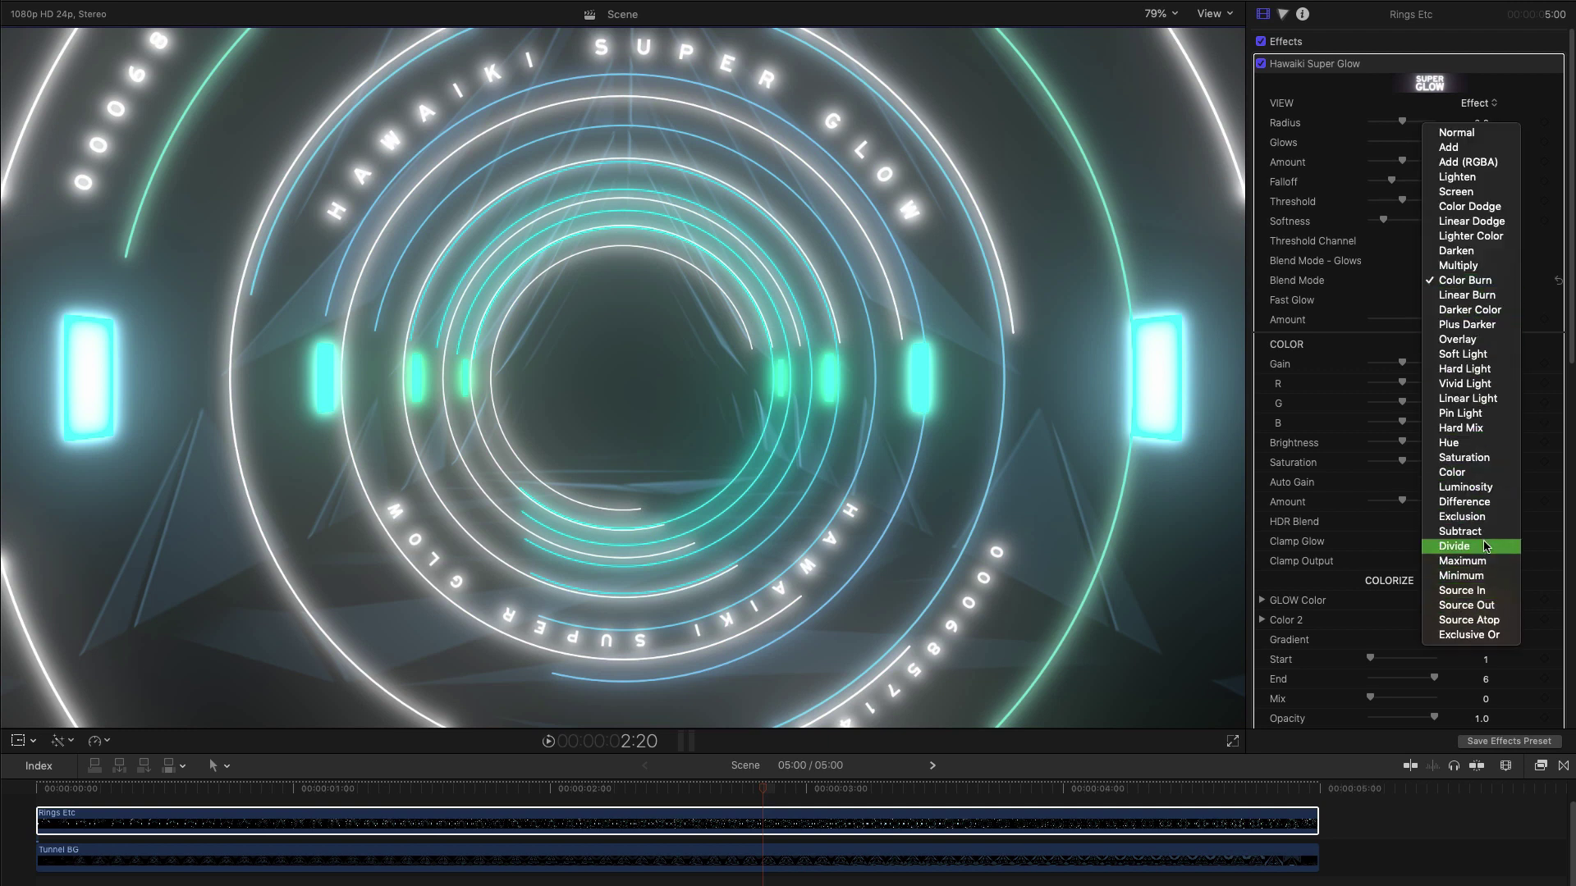
left_click(1489, 532)
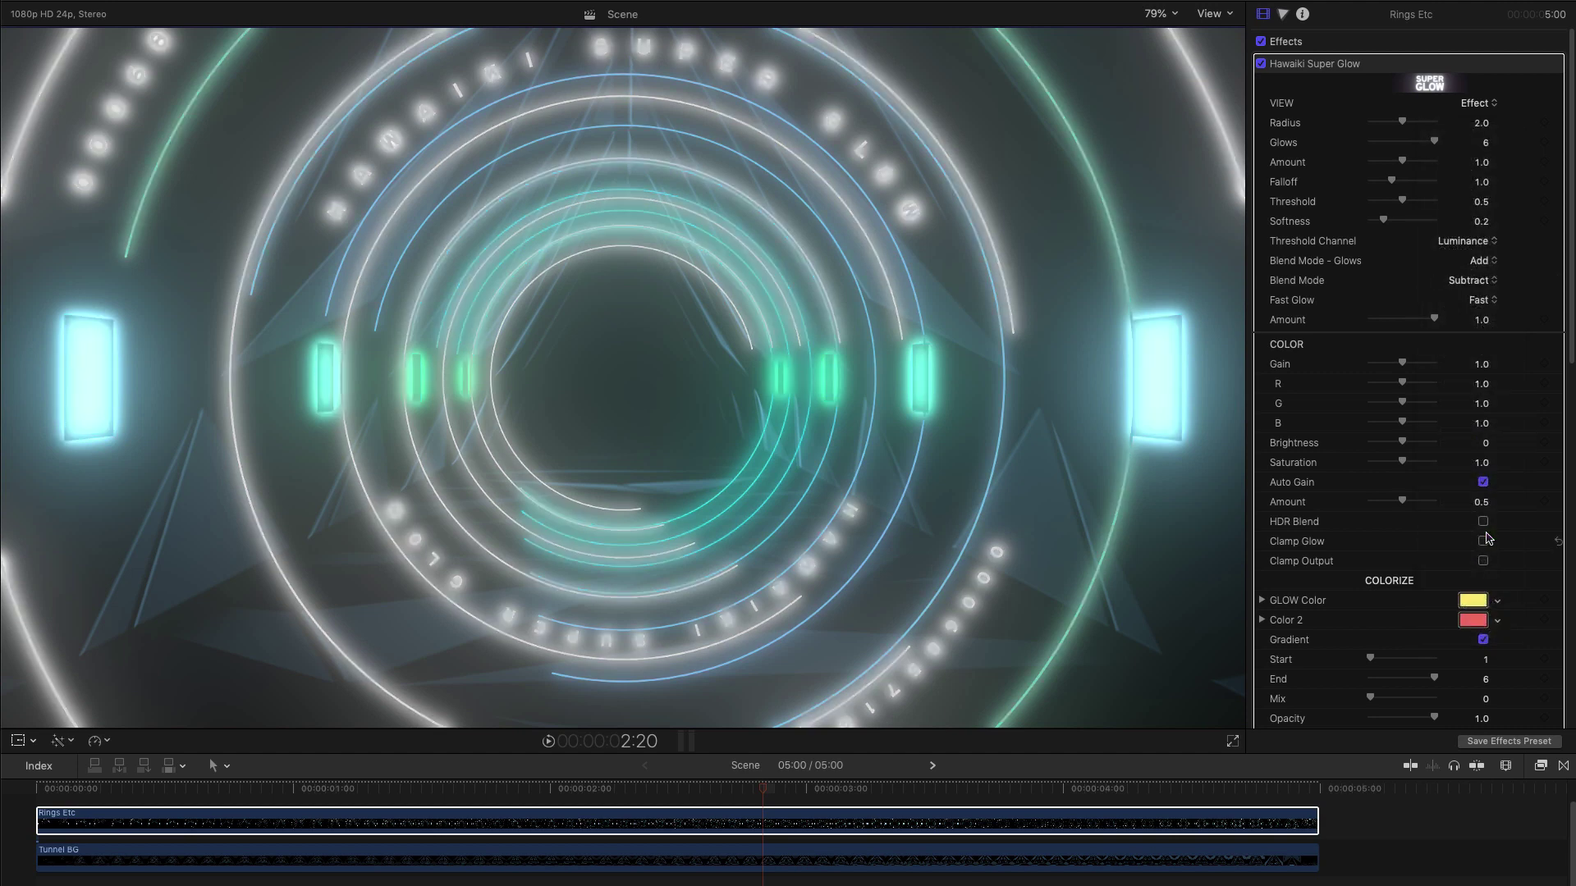
left_click(1477, 279)
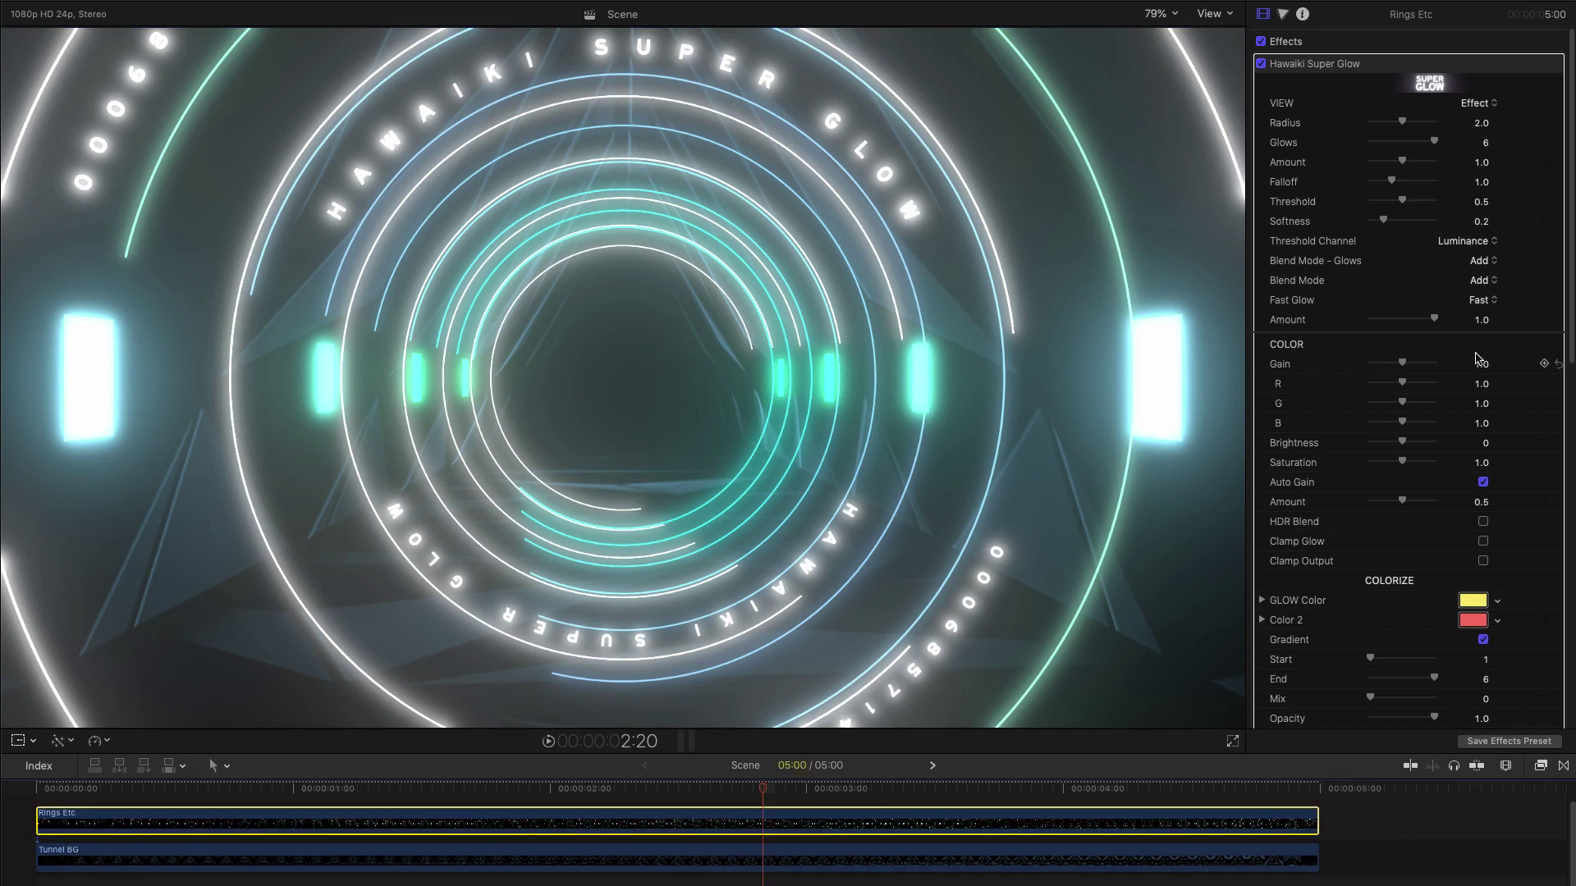
scroll(1460, 410, "down", 10)
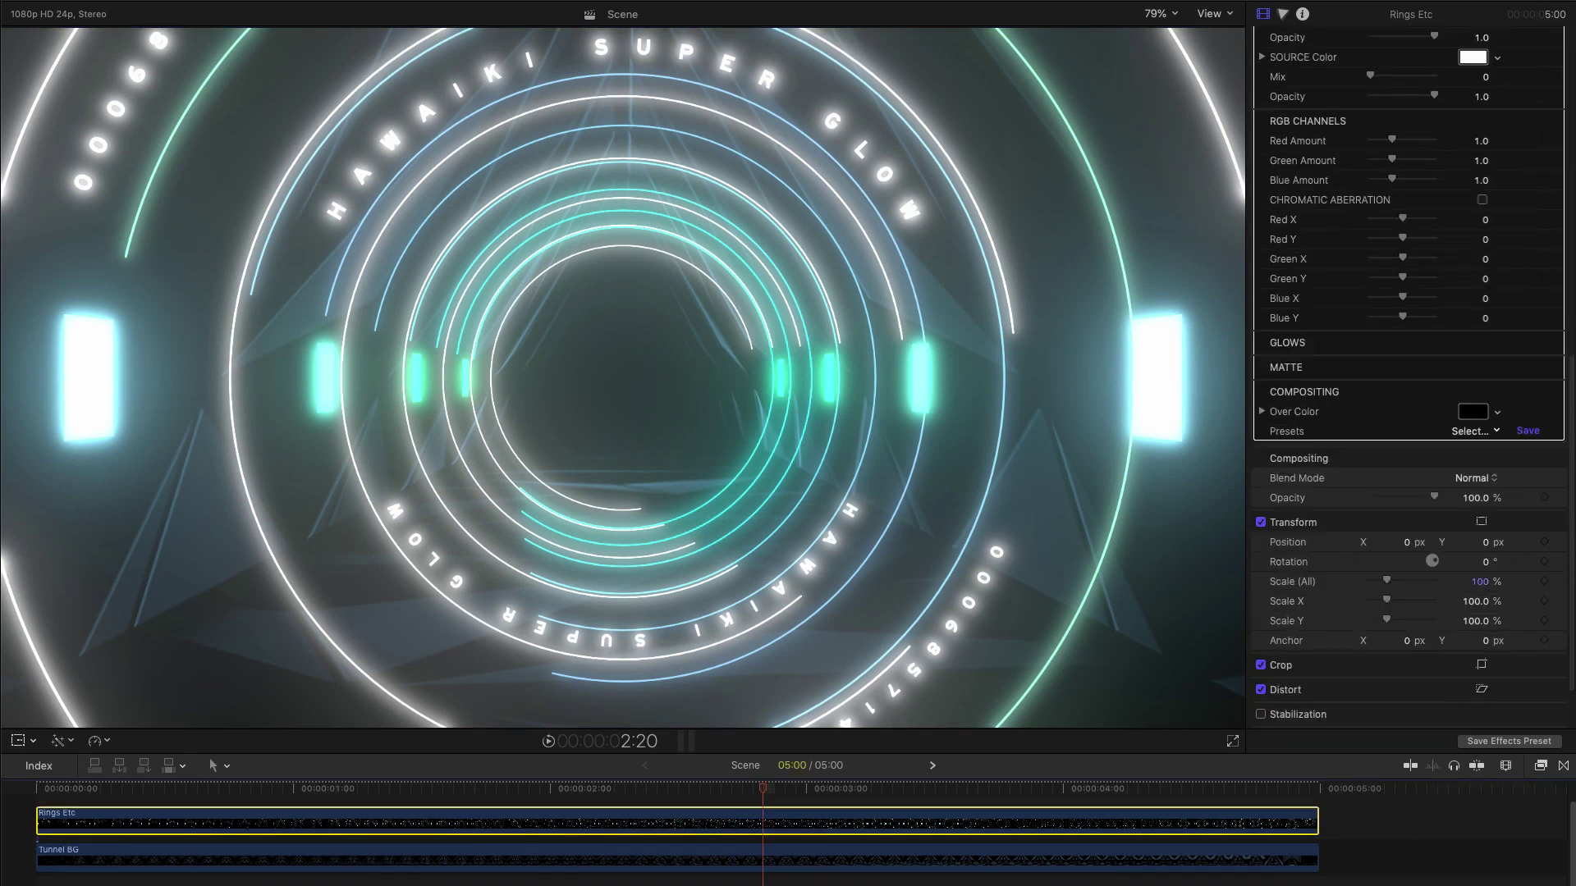
left_click(1474, 465)
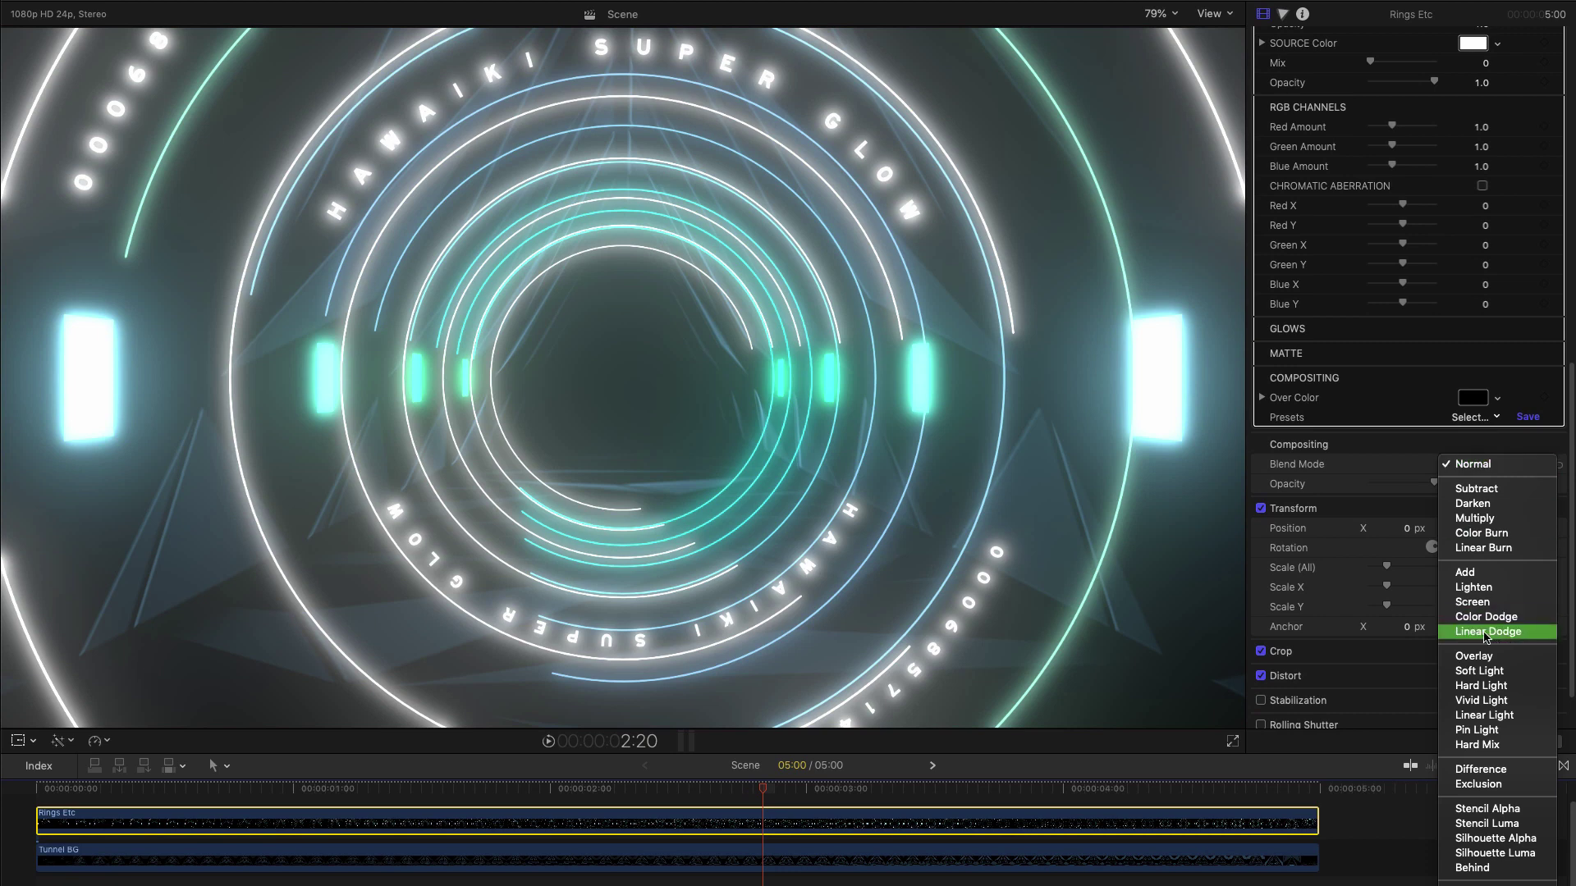
left_click(1487, 632)
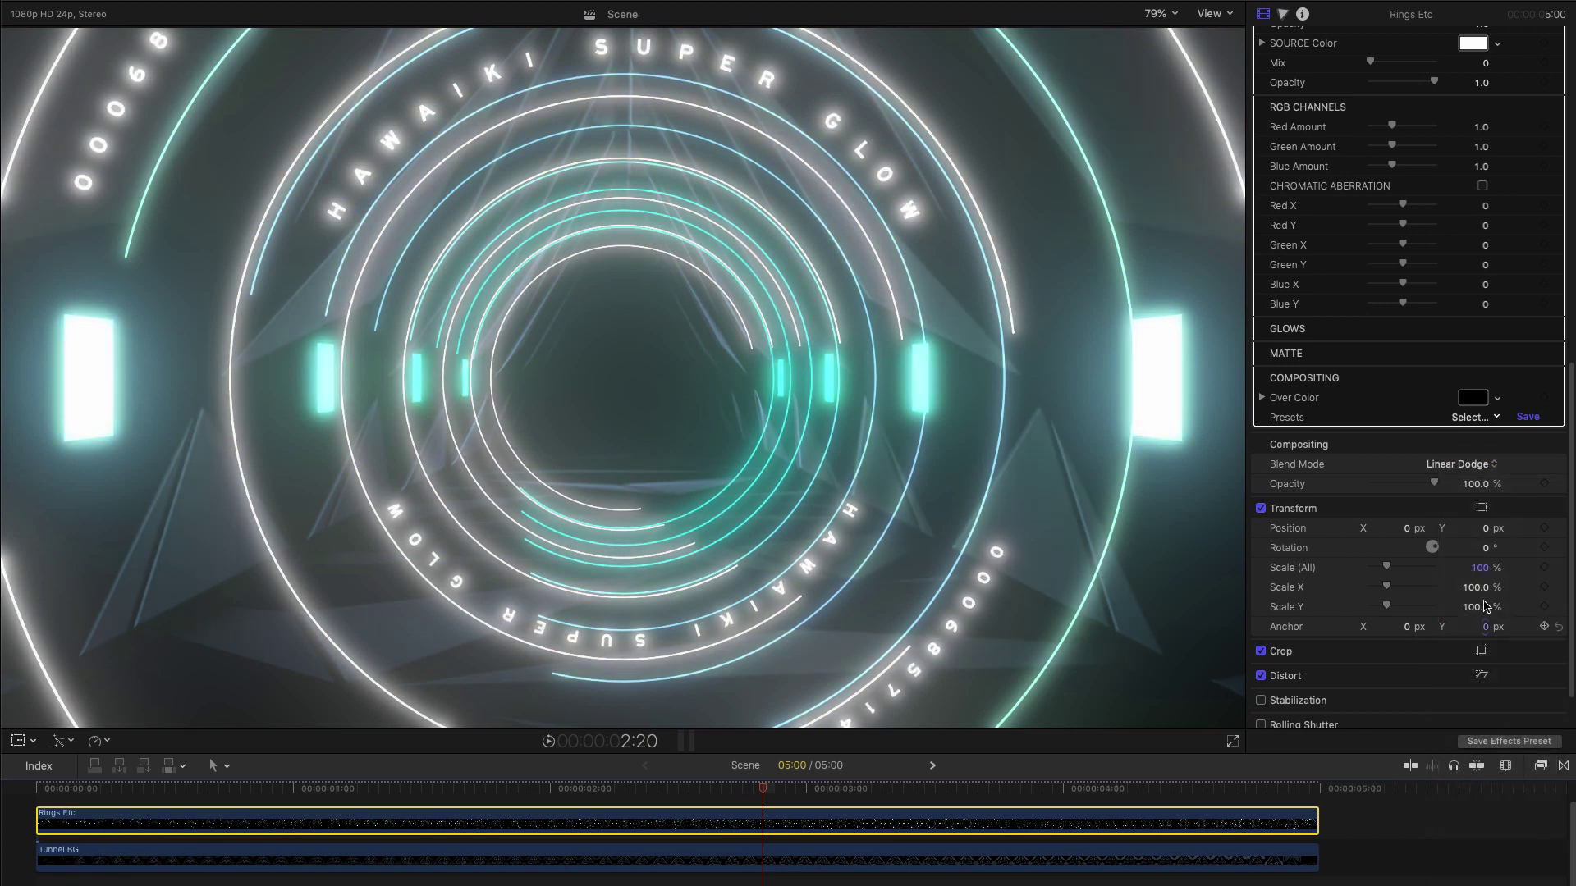
left_click(1473, 465)
left_click(1469, 434)
left_click(1482, 468)
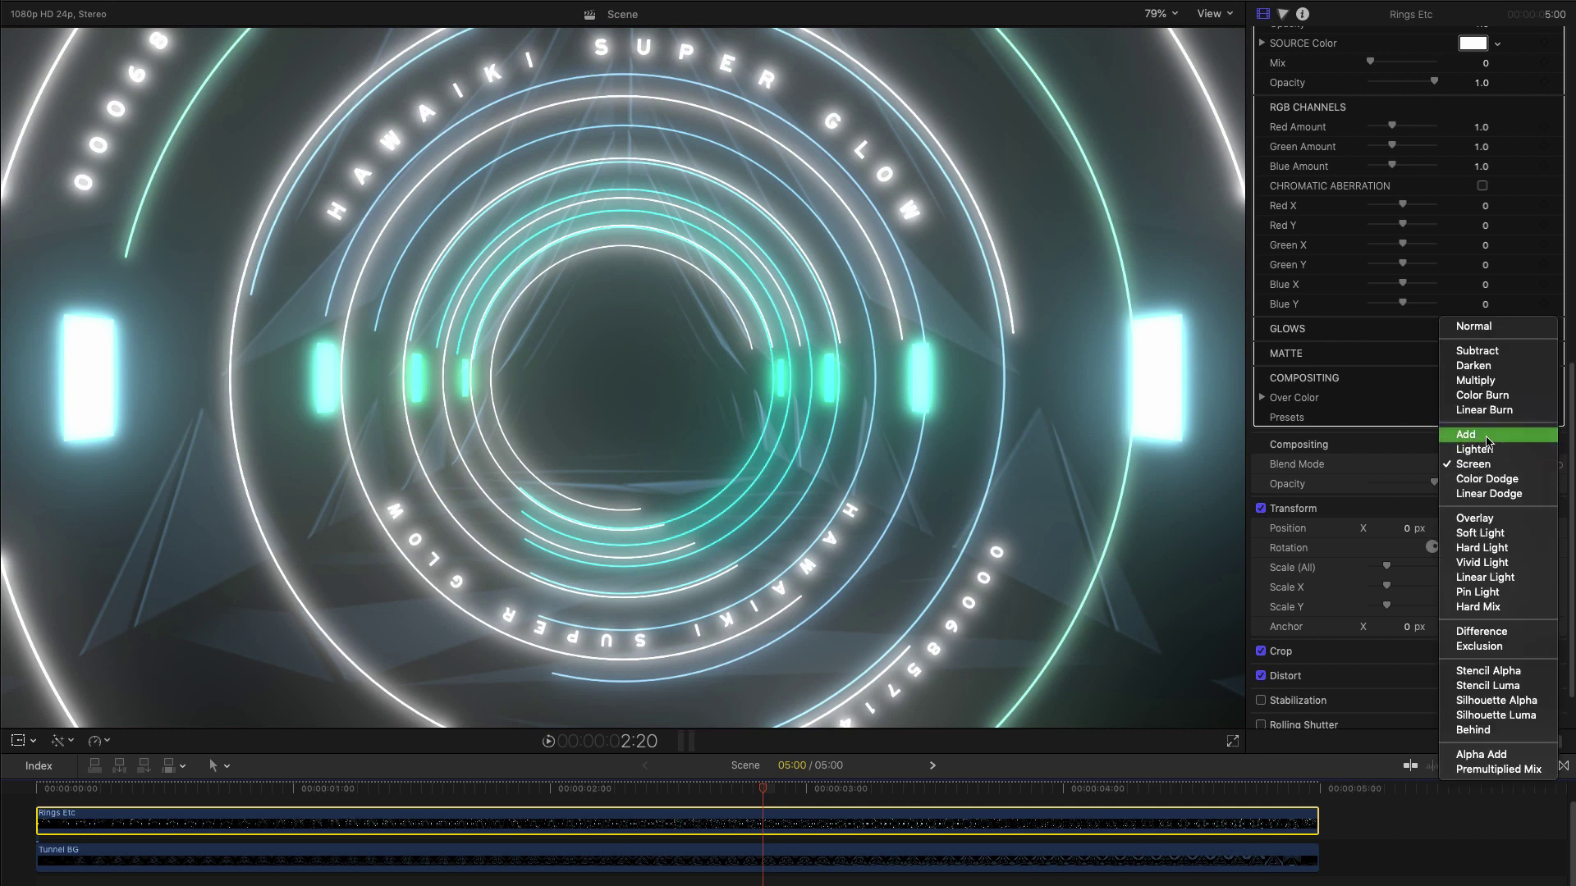
left_click(1469, 434)
left_click(1481, 468)
left_click(1502, 353)
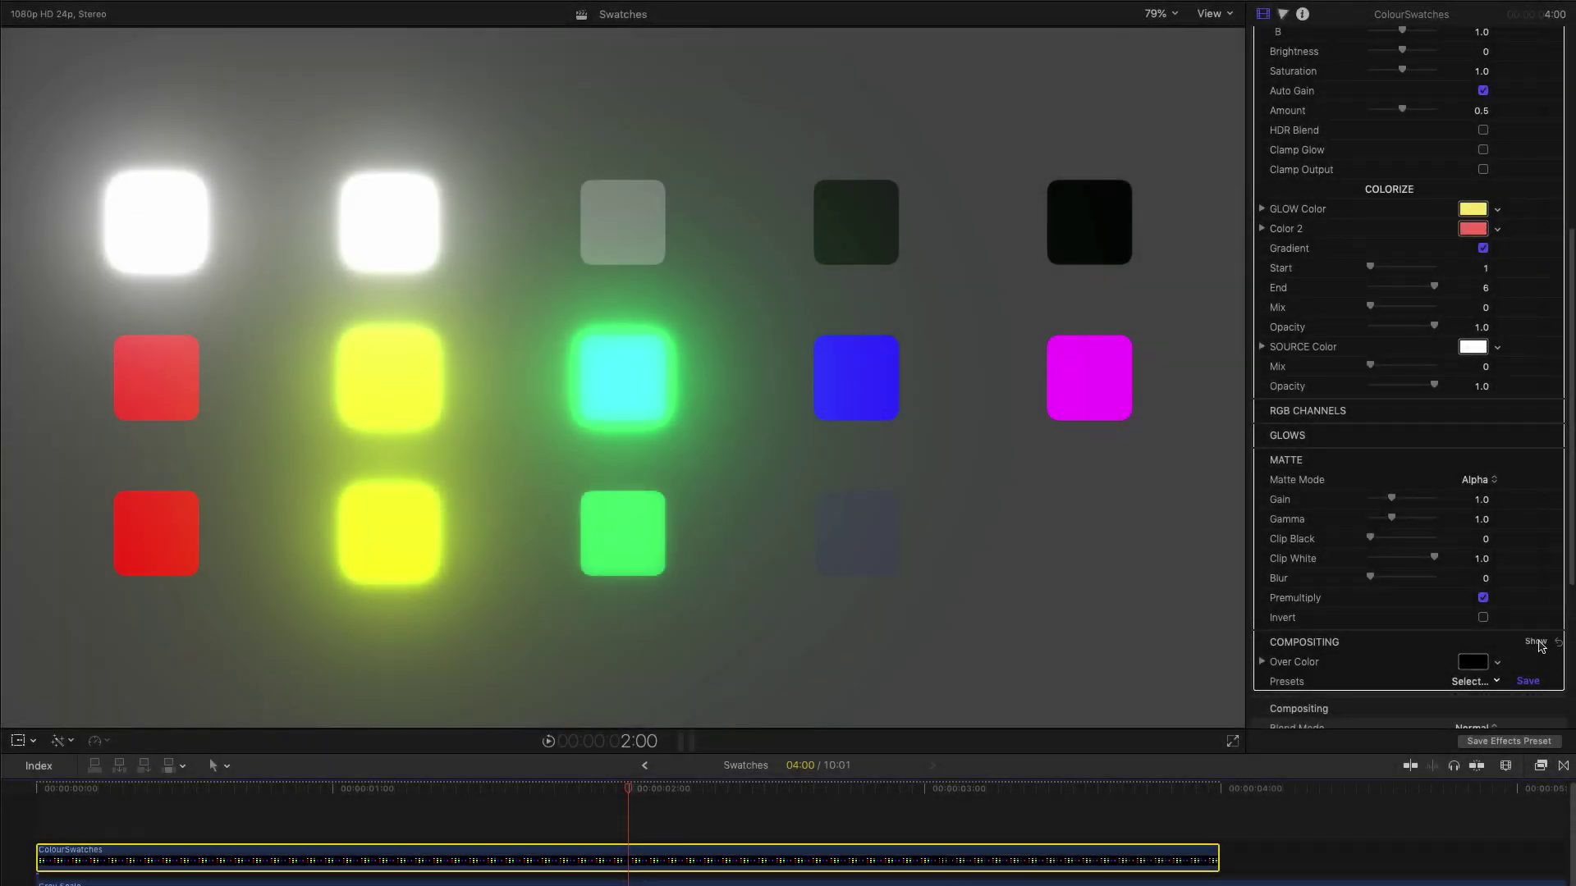
Show Super Glow's Compositing options and enable Source over Effect.
left_click(1534, 642)
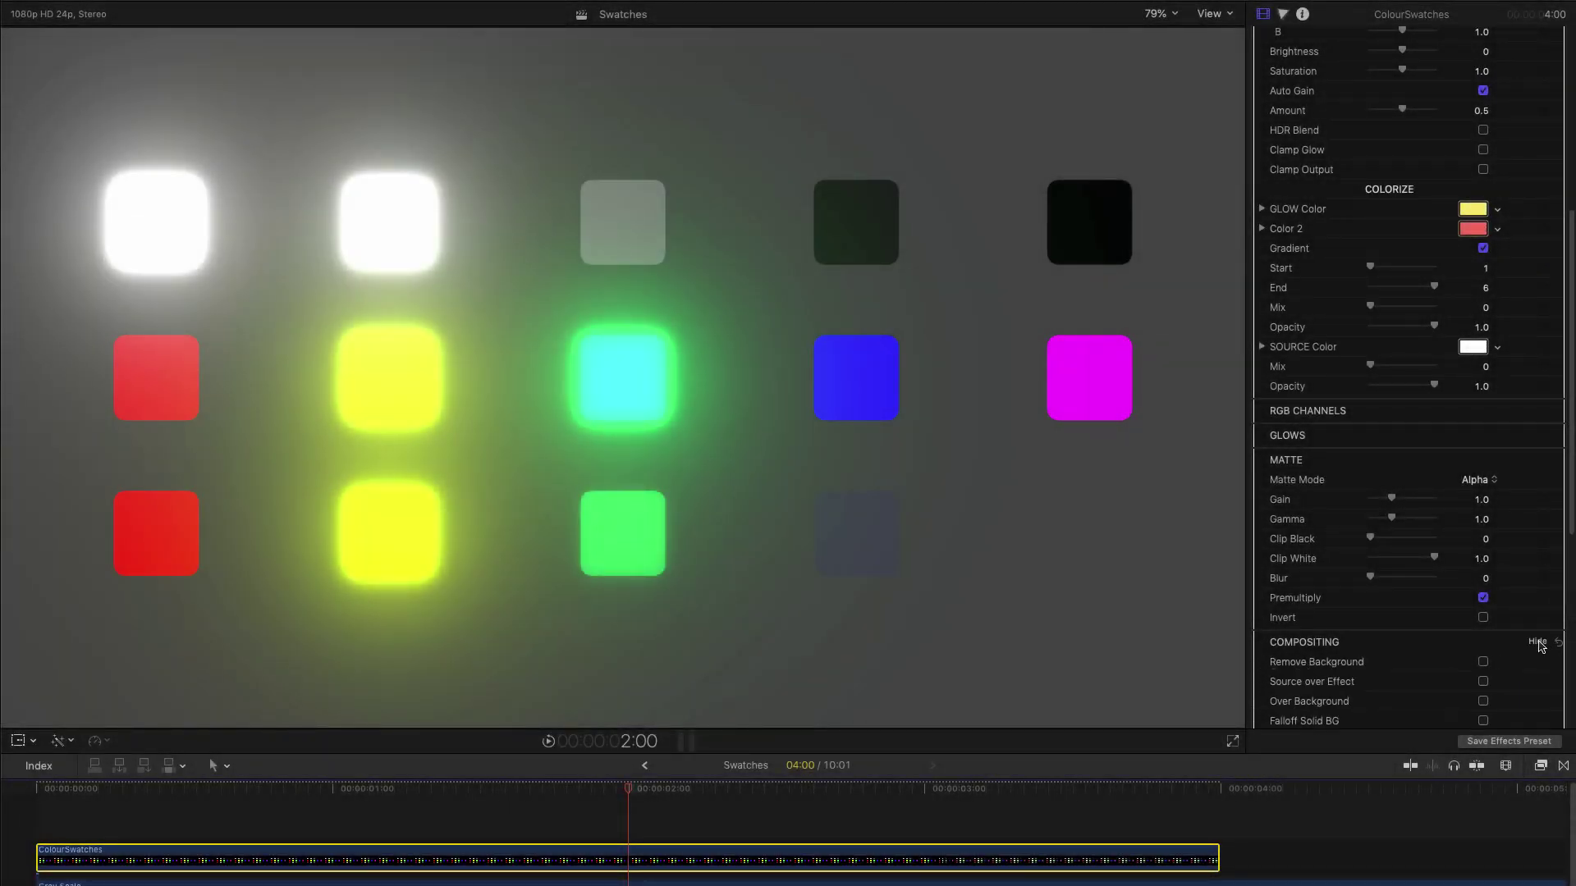
left_click_drag(1570, 513, 1573, 685)
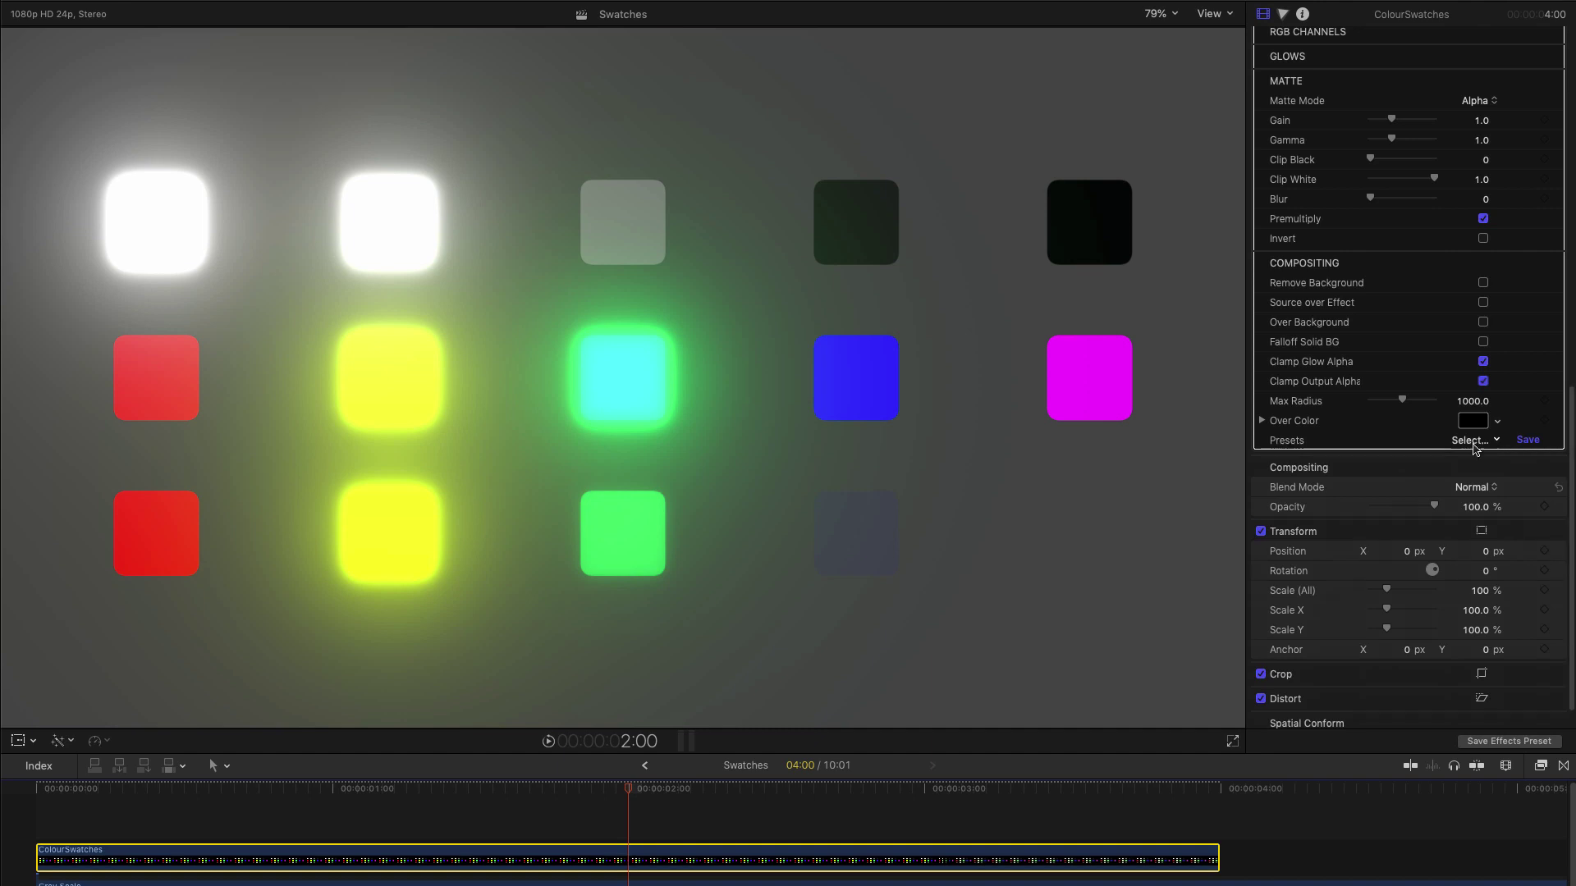
left_click(1484, 303)
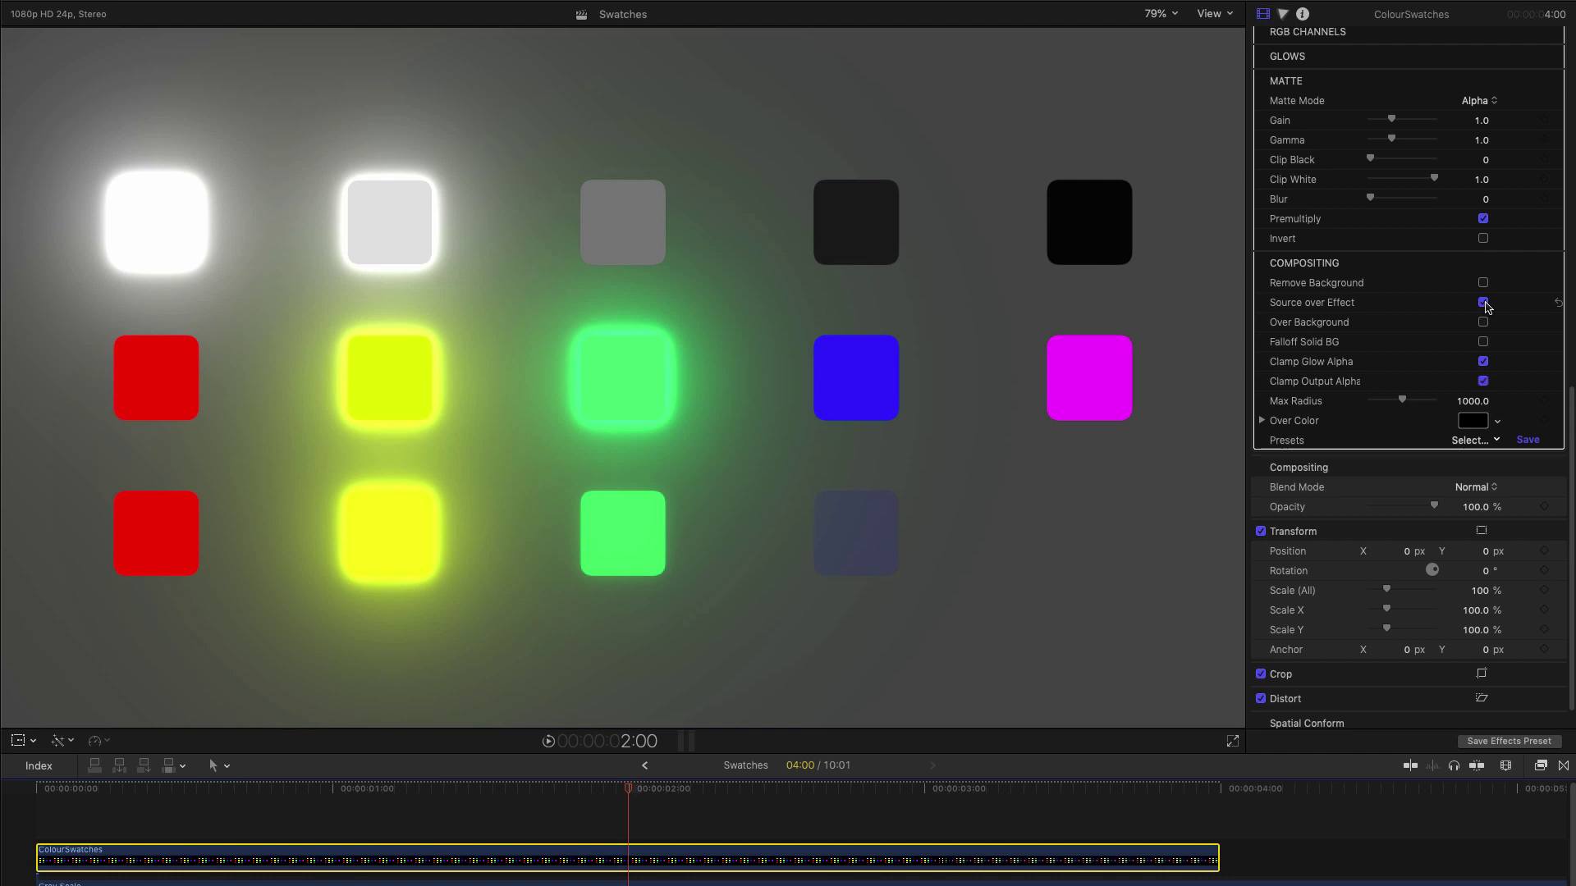
Set Source Color Mix to 1.0 with a black Source Color, and Falloff to 1.65.
scroll(1393, 364, "up", 8)
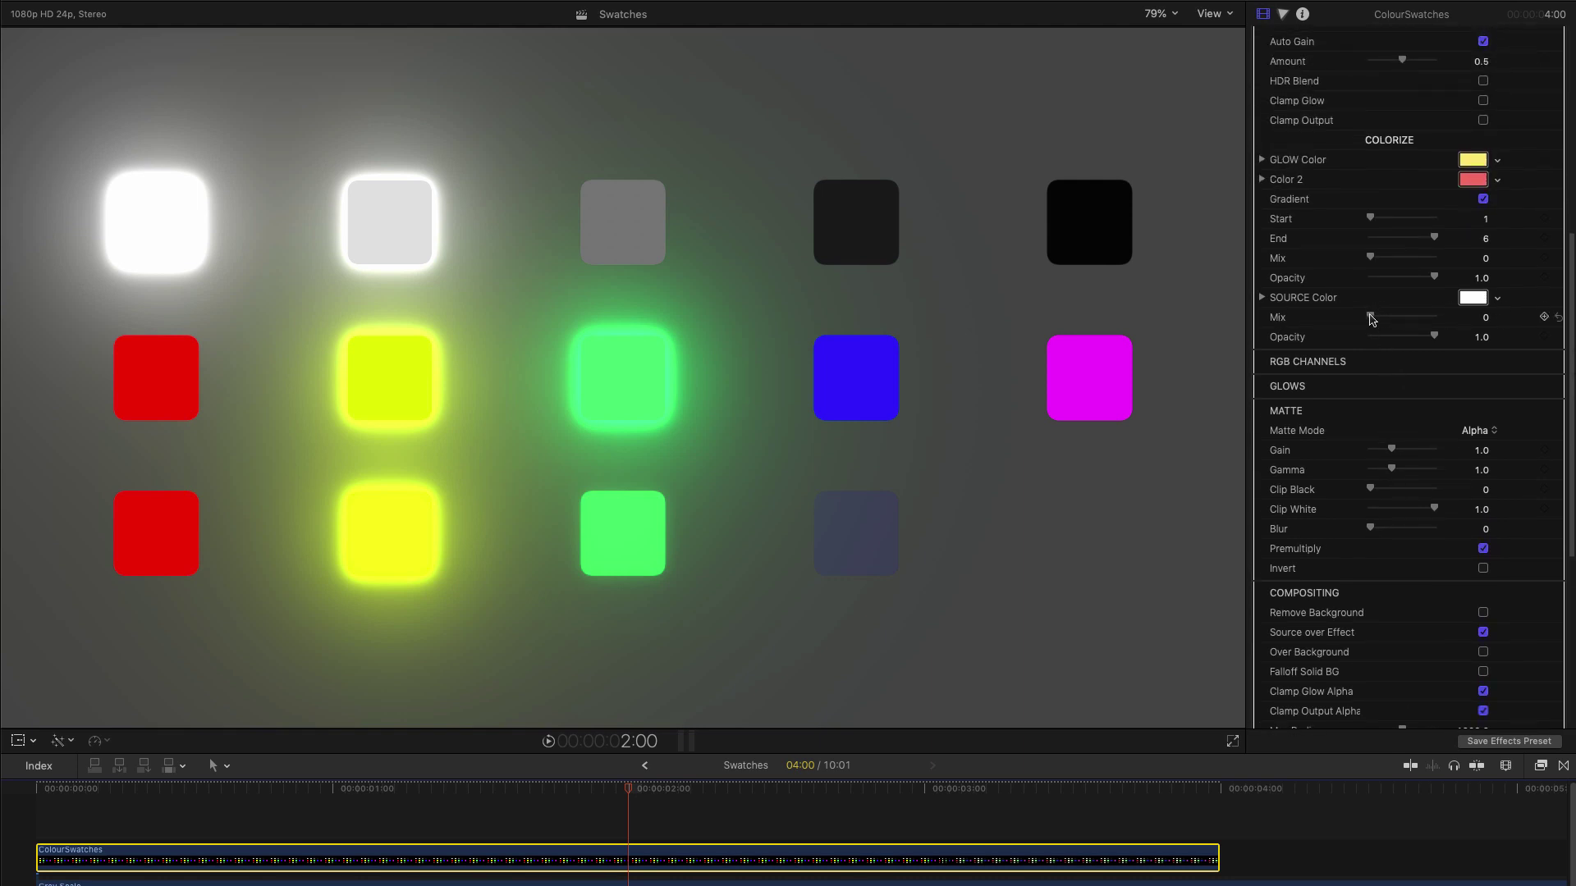
left_click_drag(1371, 319, 1469, 326)
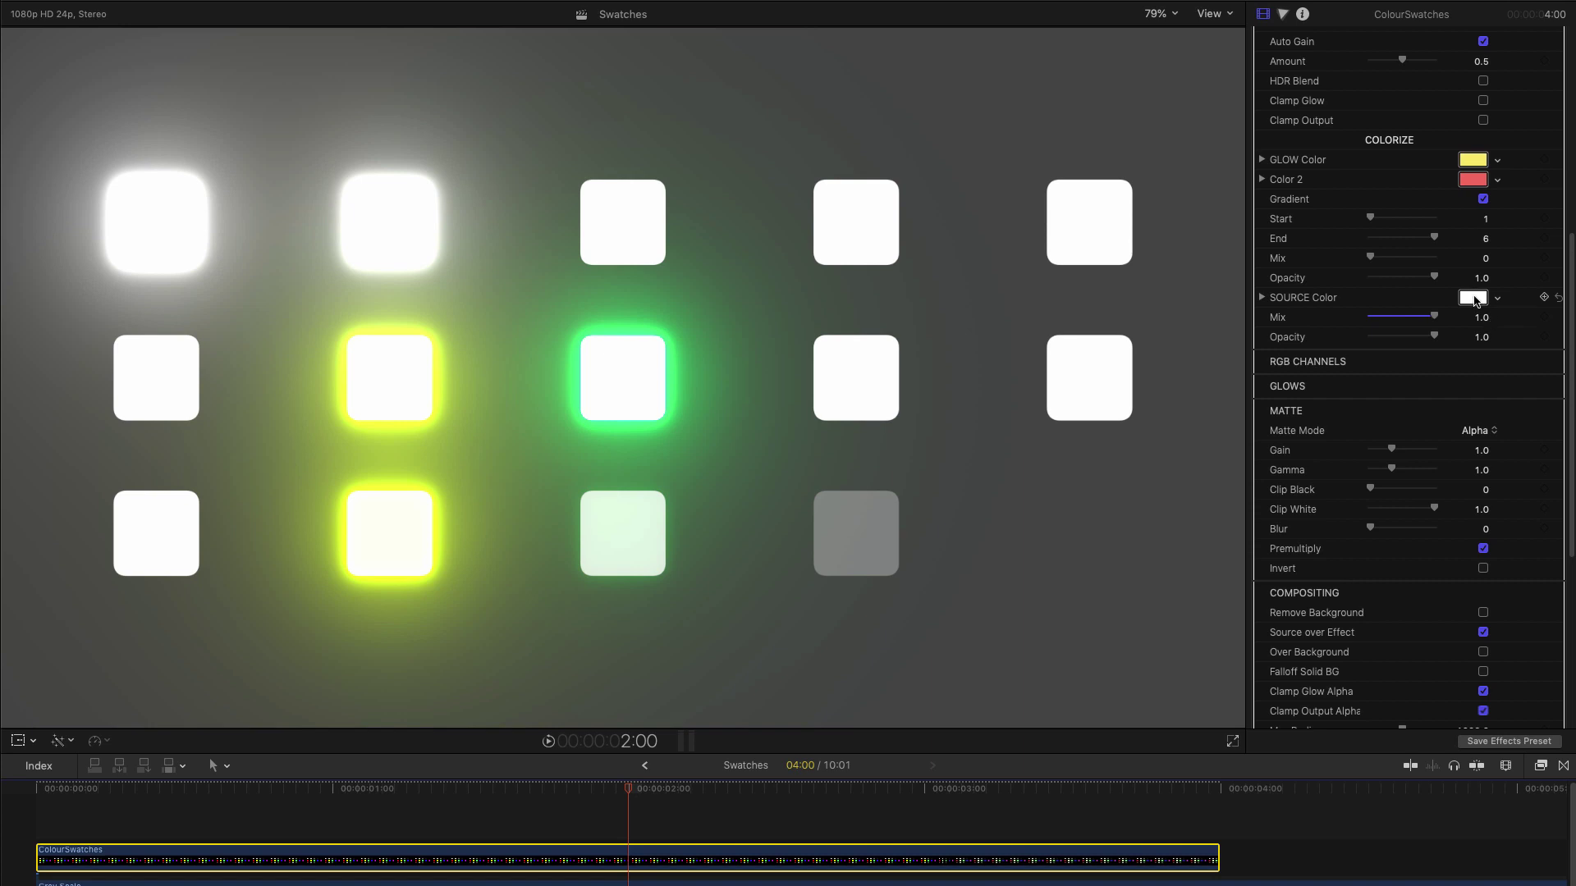
left_click(1476, 301)
left_click(1237, 707)
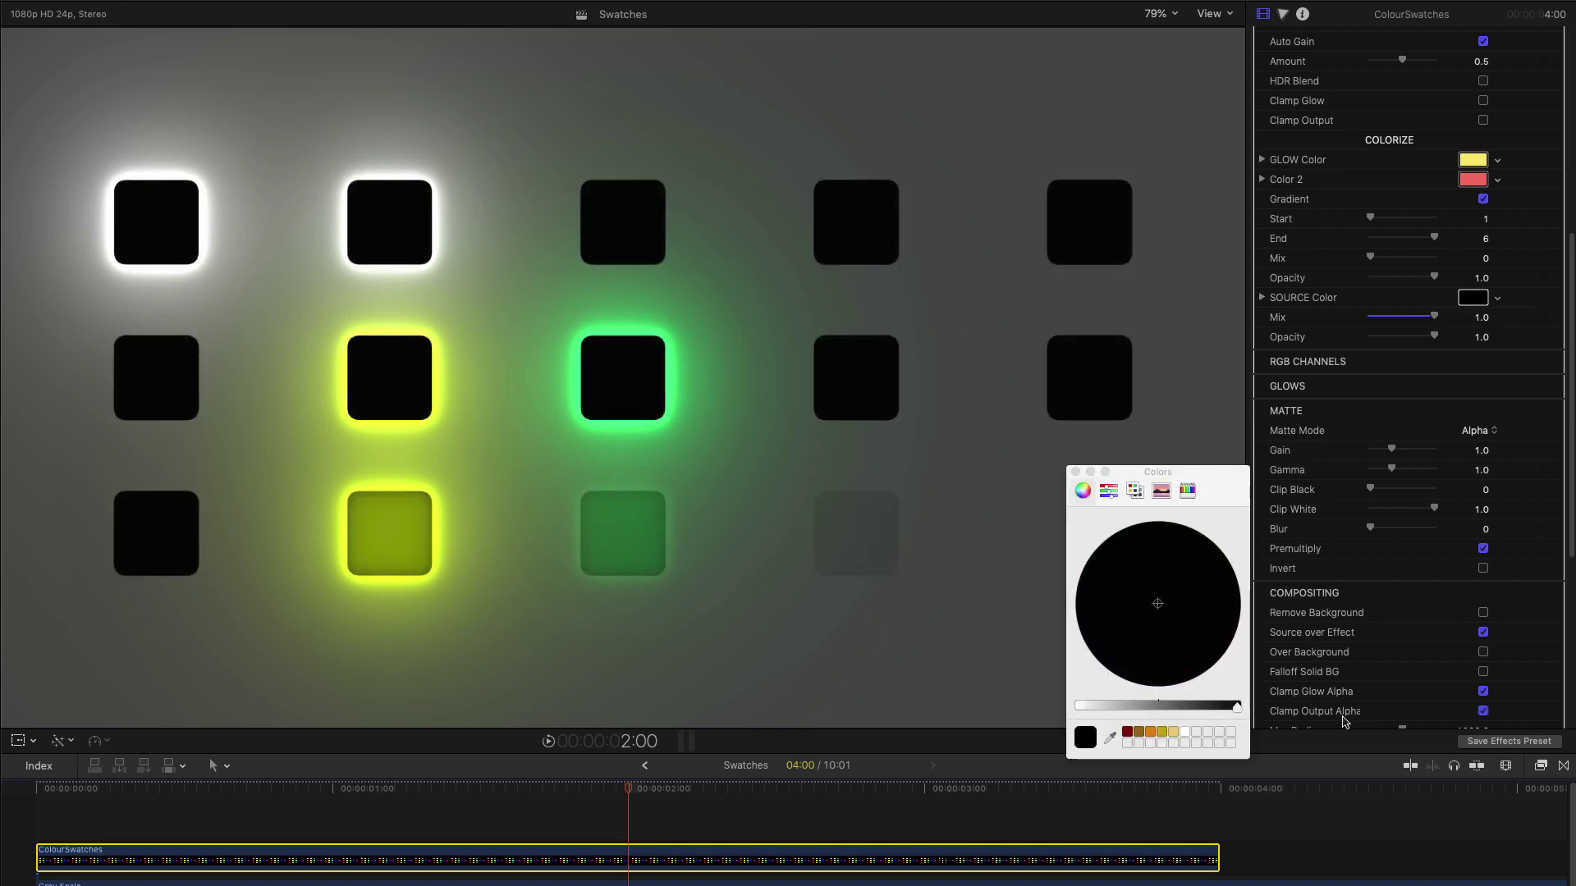
scroll(1387, 369, "up", 10)
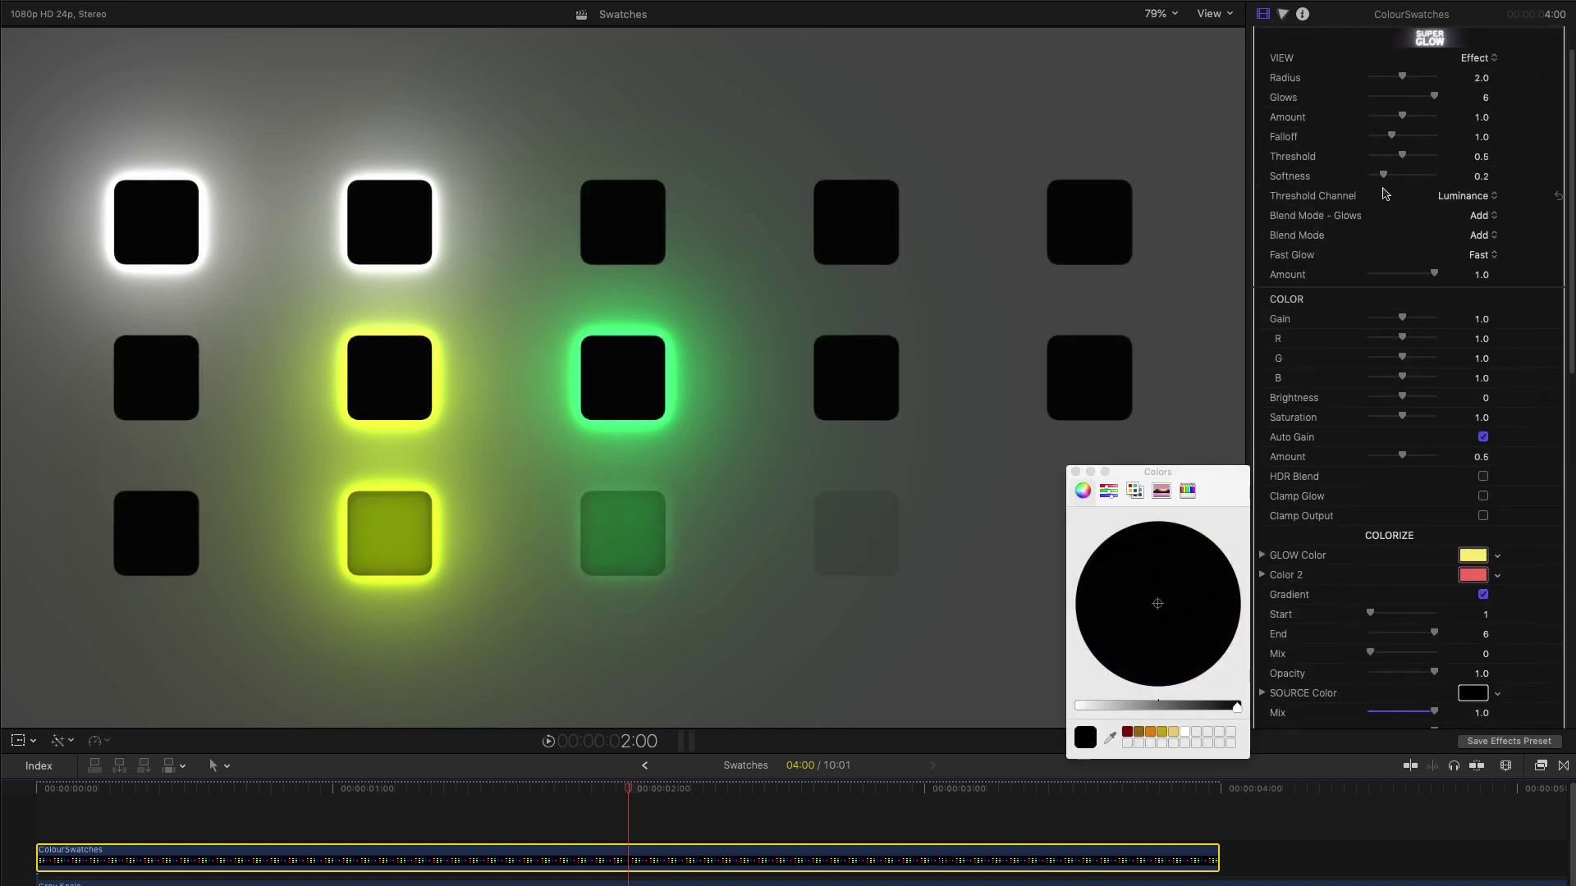
left_click_drag(1401, 136, 1404, 146)
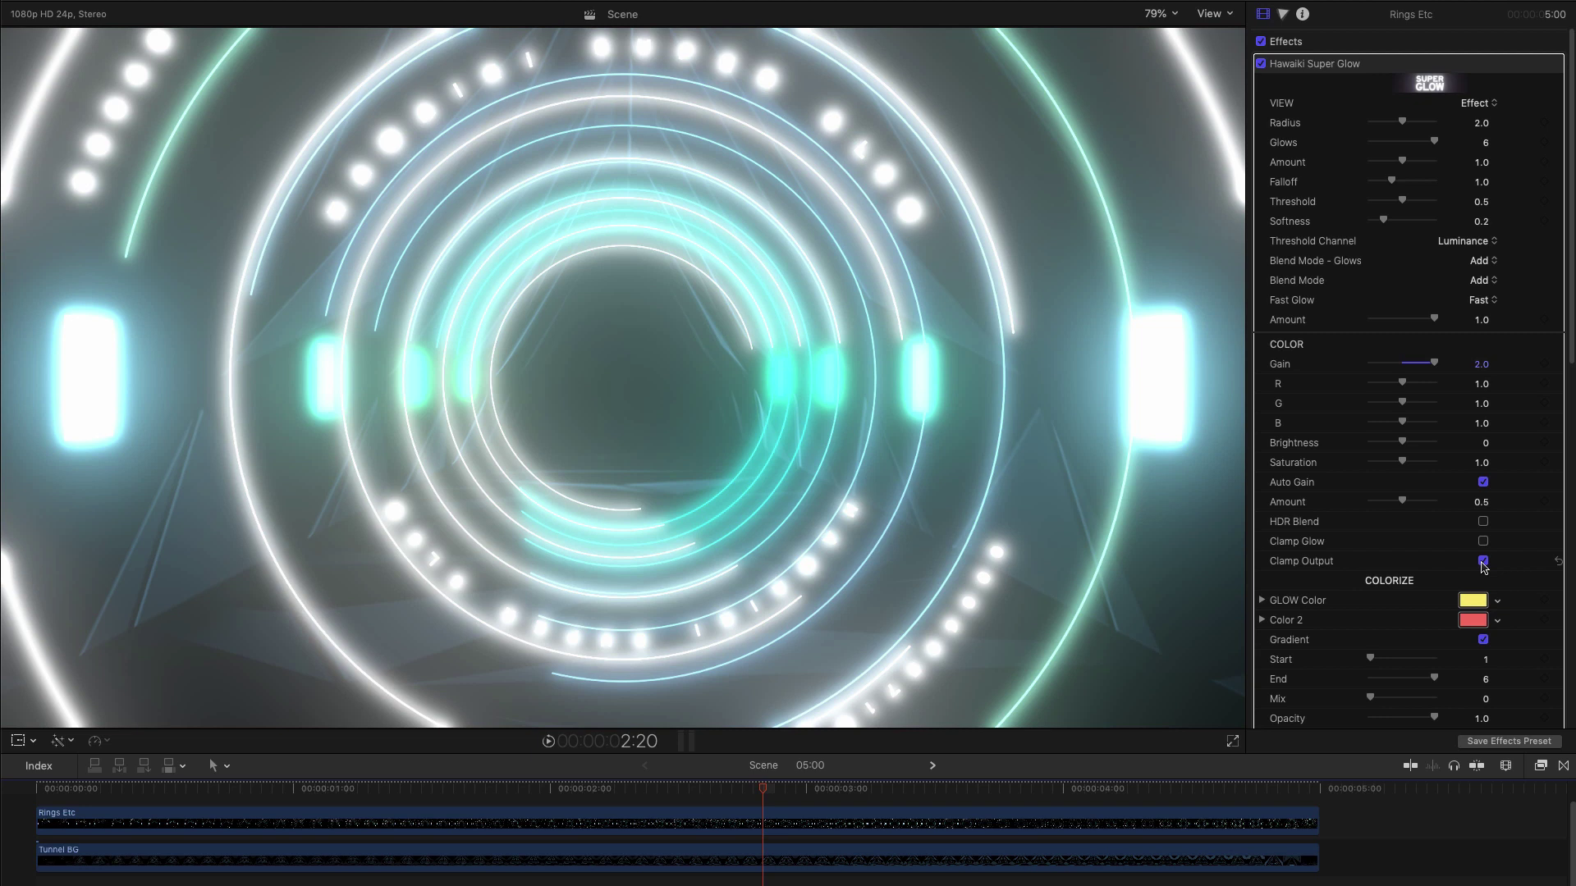
Toggle Clamp Output off, on and off again, leaving it unchecked.
left_click(1483, 563)
left_click(1483, 563)
left_click(1483, 562)
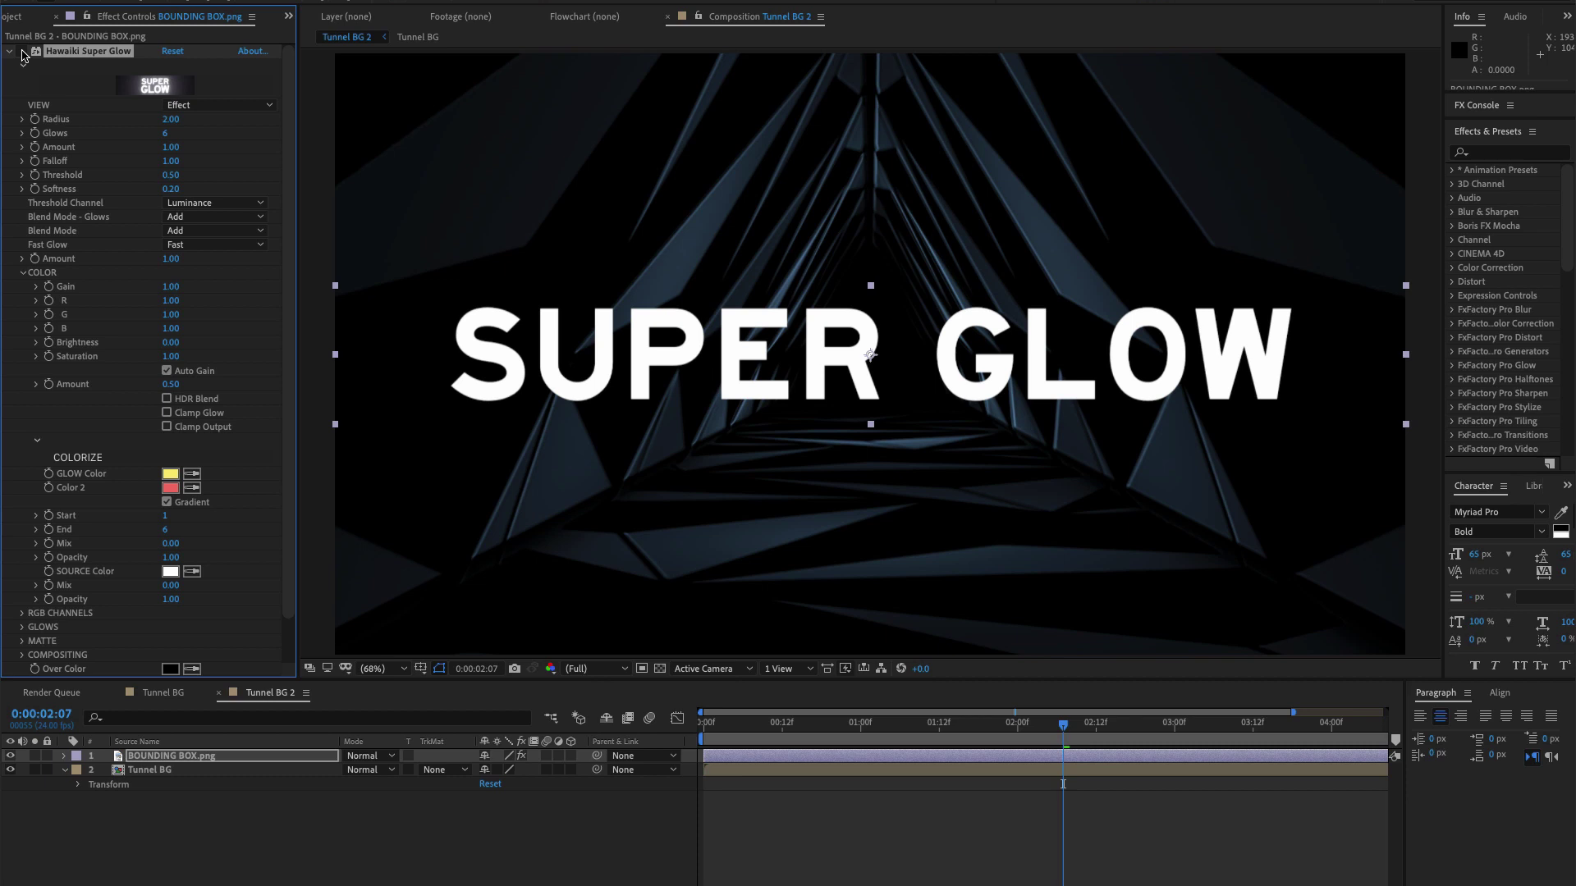
Enable Hawaiki Super Glow on the BOUNDING BOX.png layer in Effect Controls.
left_click(22, 51)
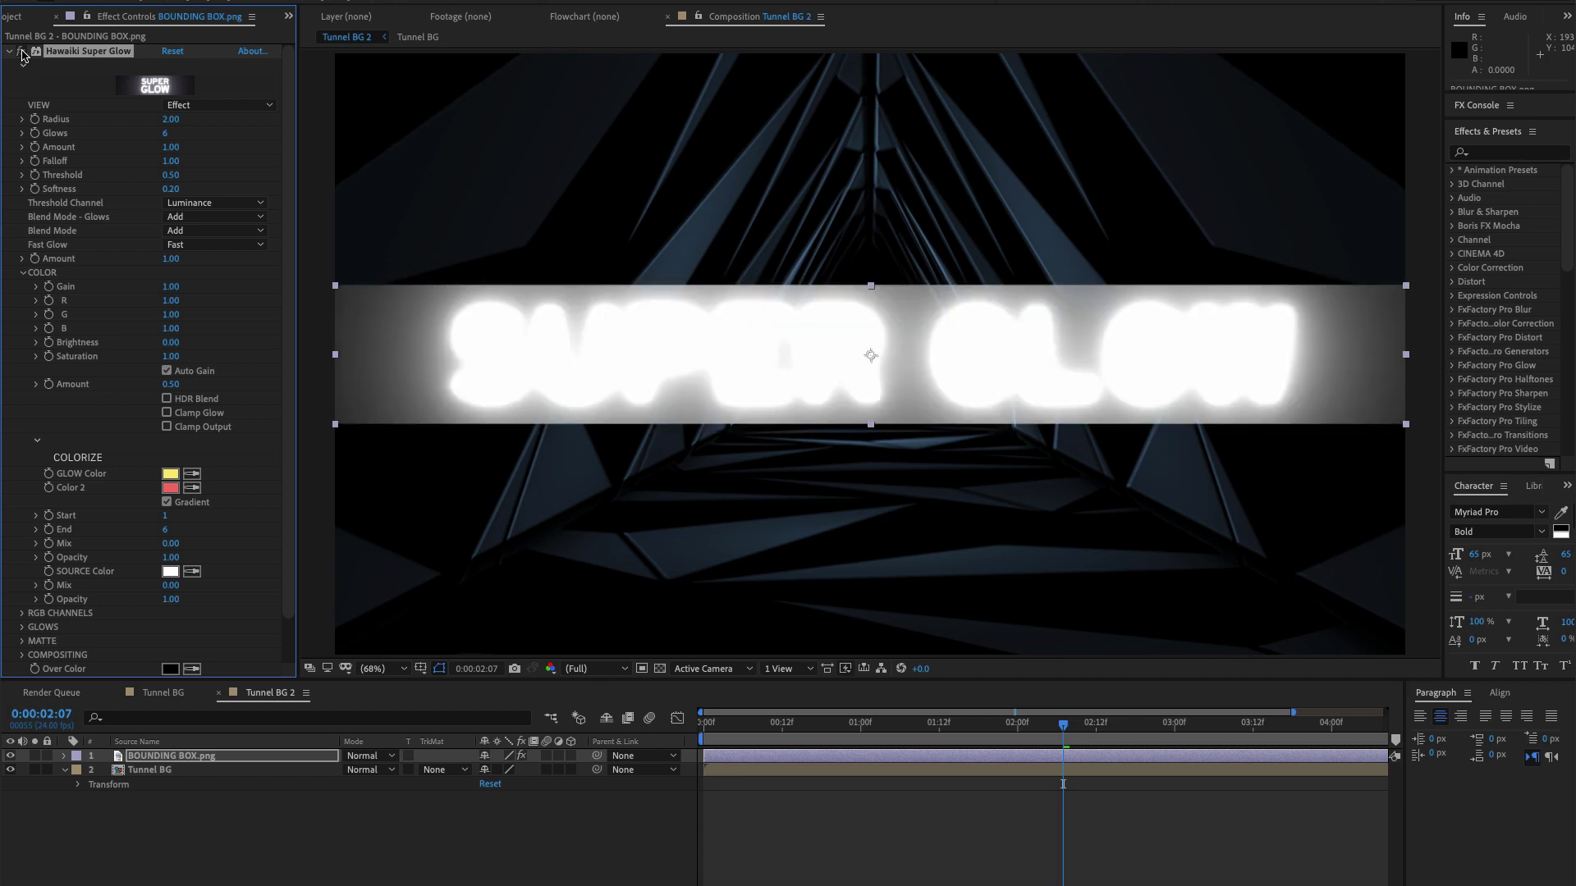